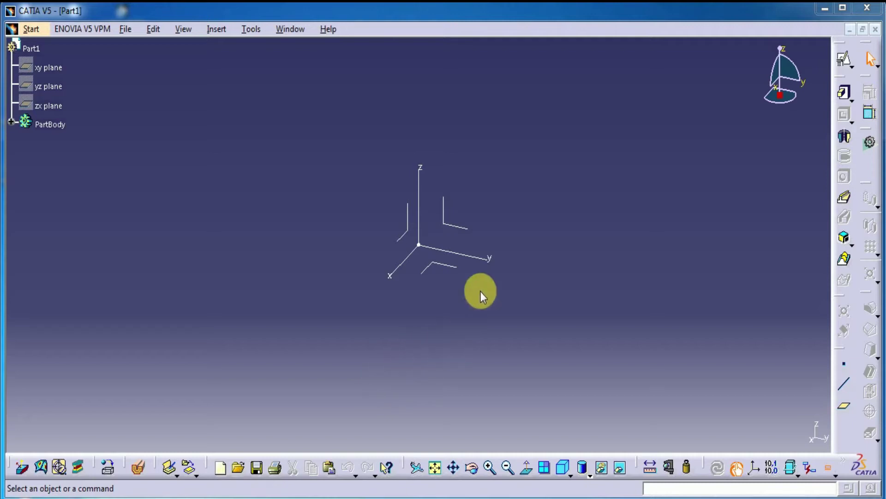
Step: Start a positioned sketch on the yz plane and draw a circle about 85 mm in diameter centred on the origin
click(456, 225)
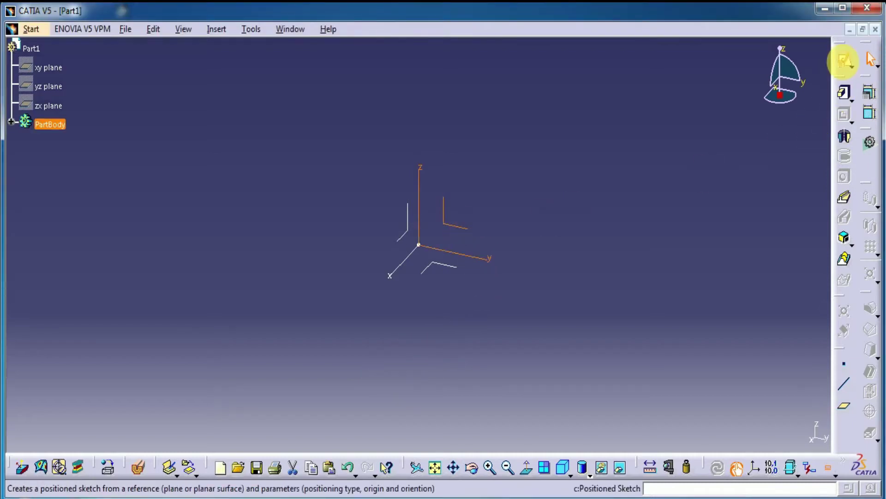
click(844, 60)
click(711, 286)
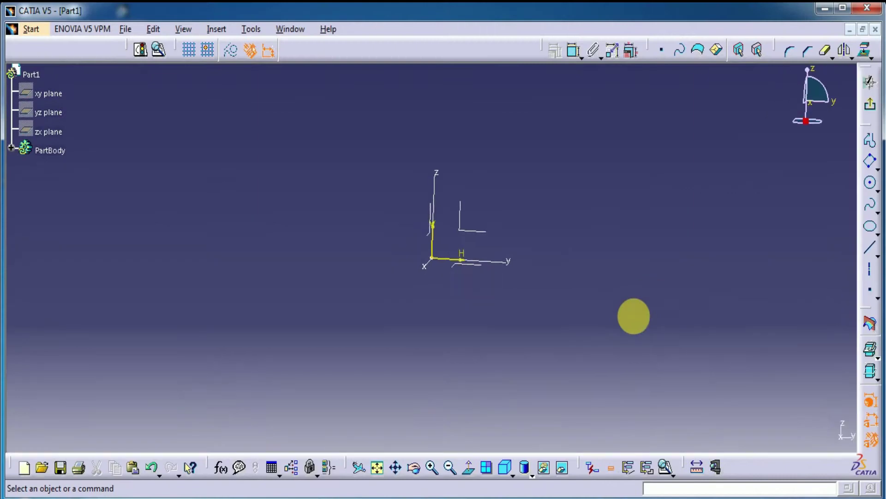
click(870, 184)
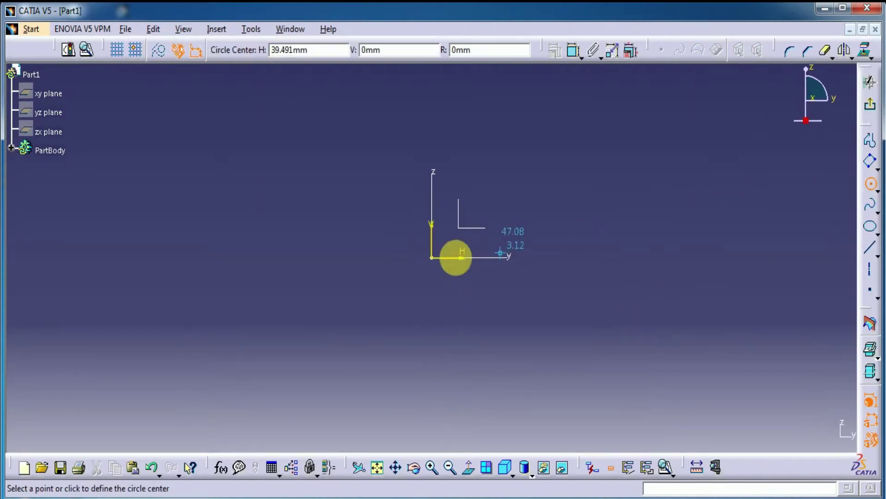
click(430, 259)
click(470, 202)
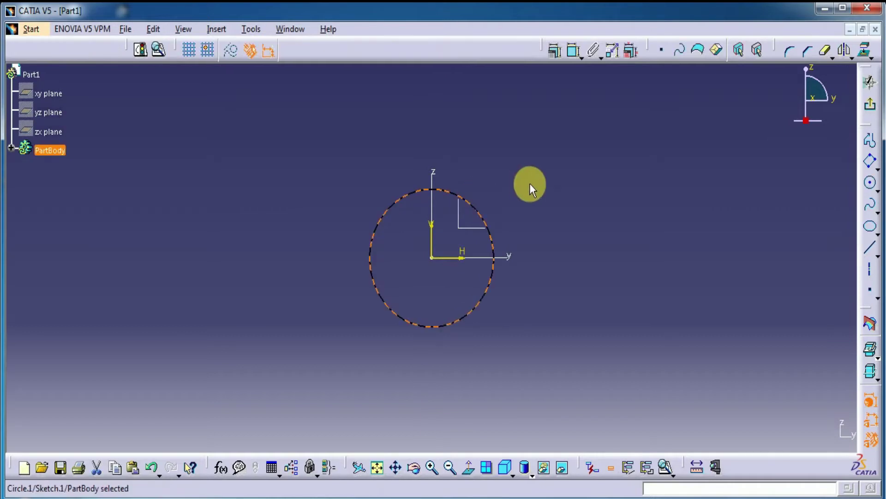
Step: Constrain the circle's diameter to 28.5 mm and exit the sketch
click(556, 49)
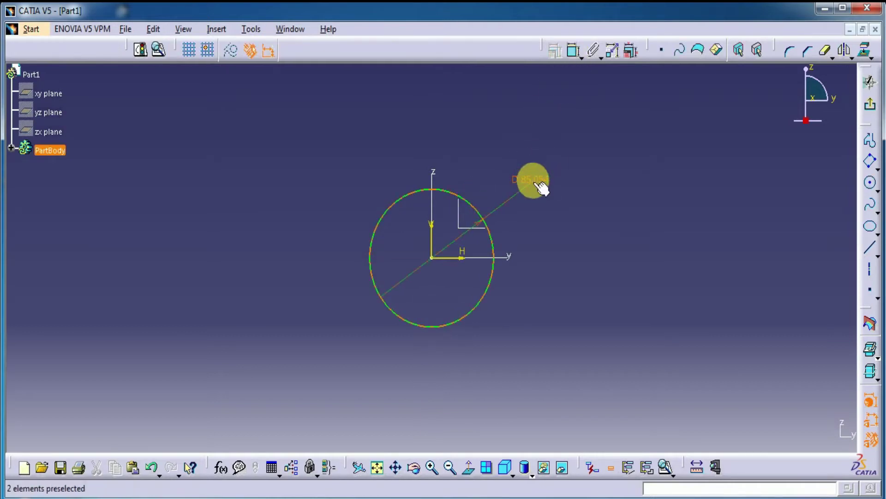
double_click(539, 186)
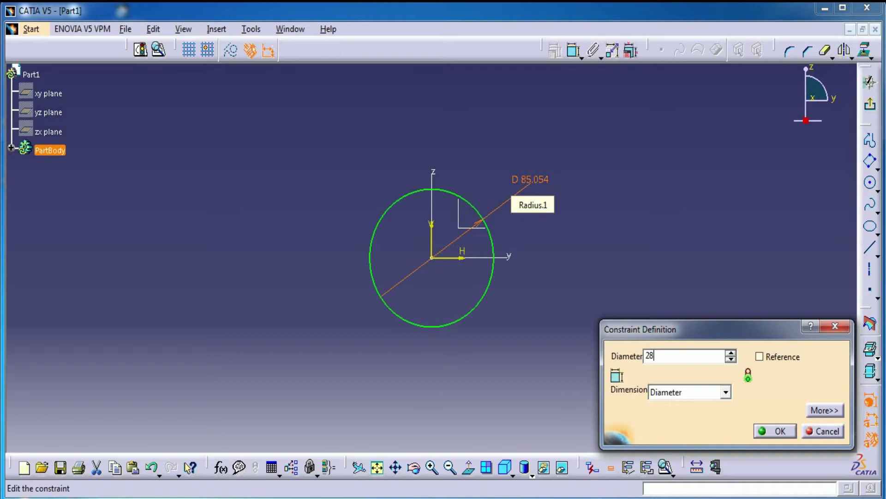
key(Return)
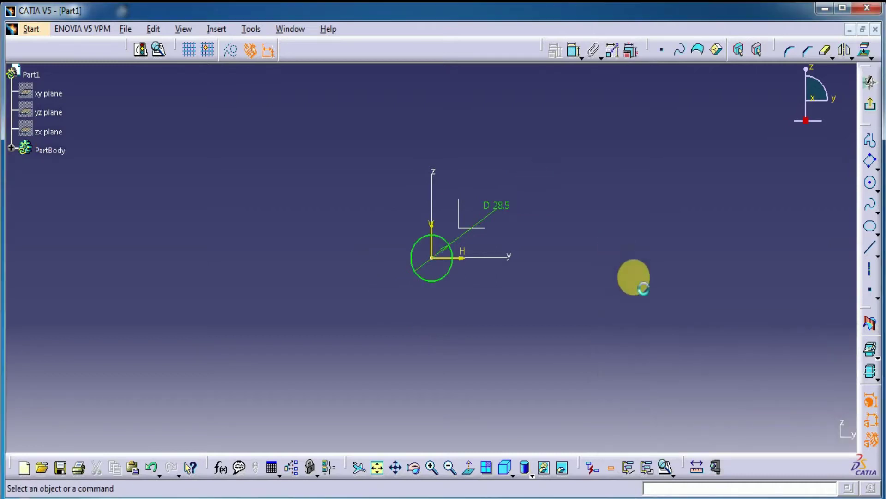
click(827, 172)
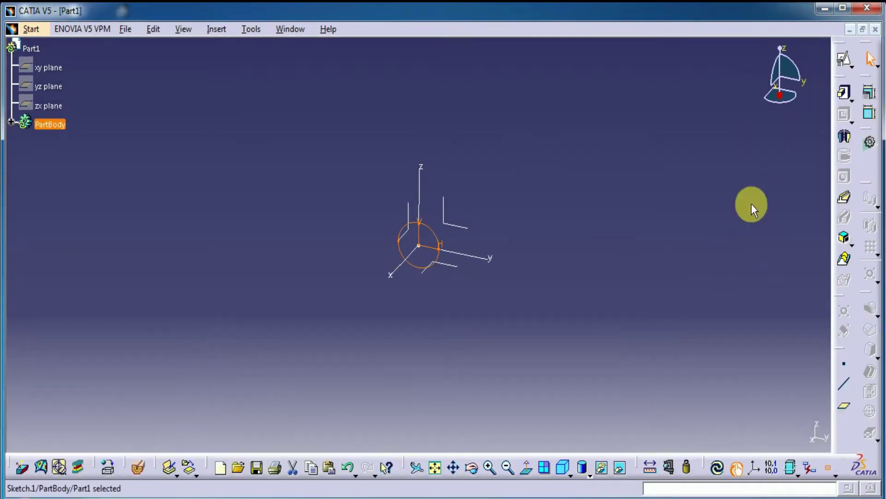
Step: Pad the circle sketch with a length of 2.5 mm and mirrored extent
click(841, 97)
text(2)
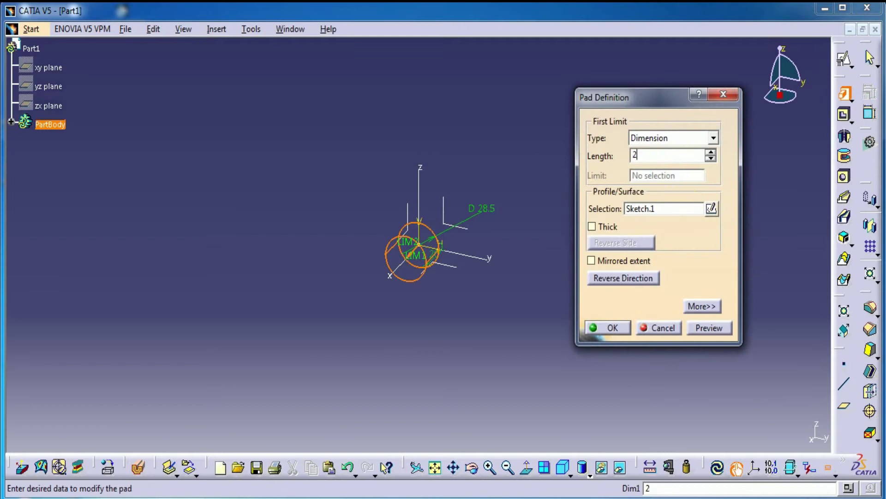
text(.5)
click(613, 261)
click(699, 329)
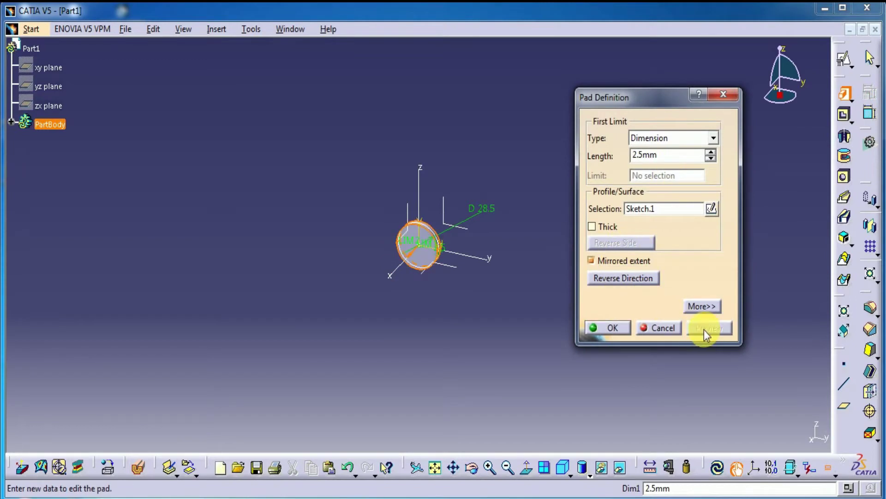
click(614, 327)
Step: Start a second positioned sketch on the yz plane and draw an origin-centred circle about 35.5 mm in diameter around the disc
click(459, 223)
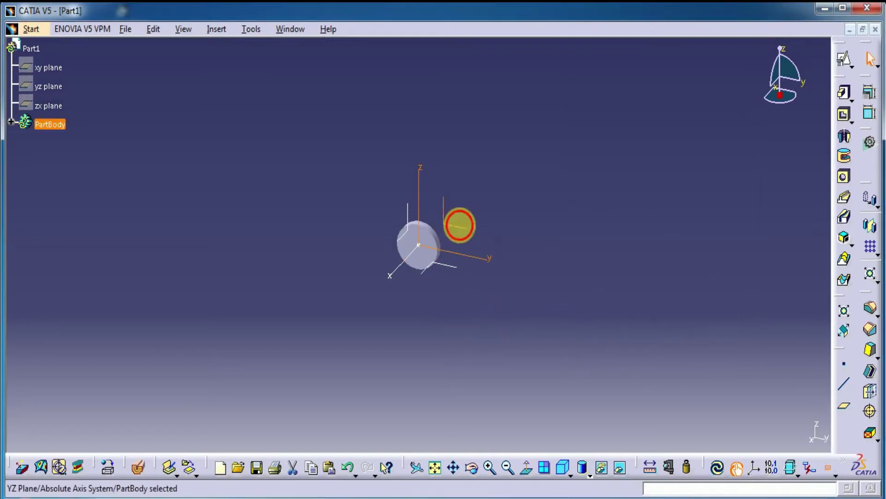
click(844, 61)
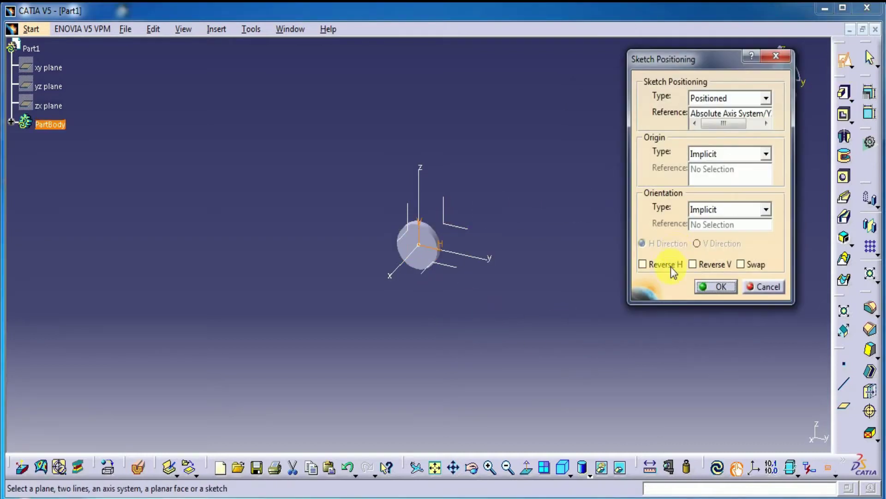
click(702, 287)
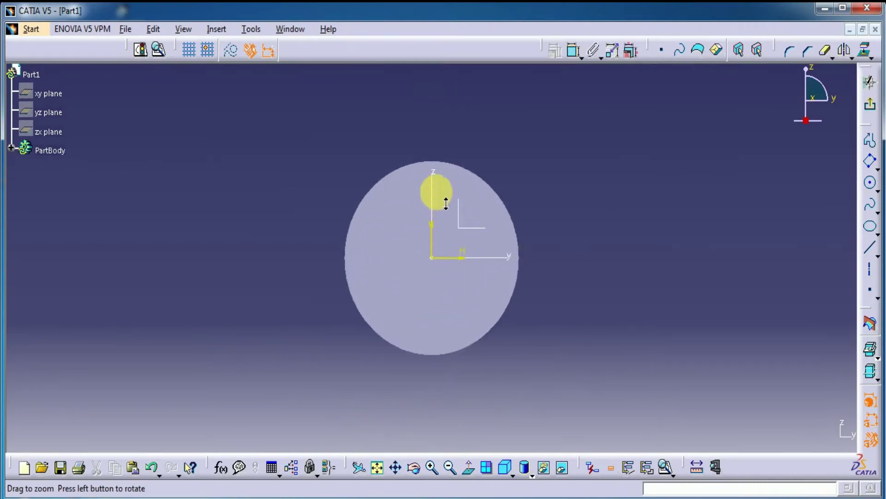
click(870, 185)
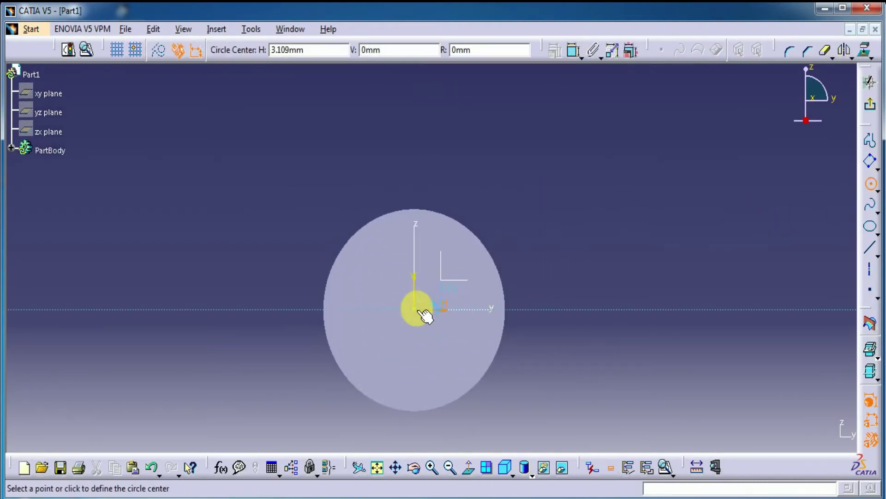
click(414, 309)
click(459, 198)
Step: Constrain the diameter of the circle around the disc to 30.48 mm
click(574, 50)
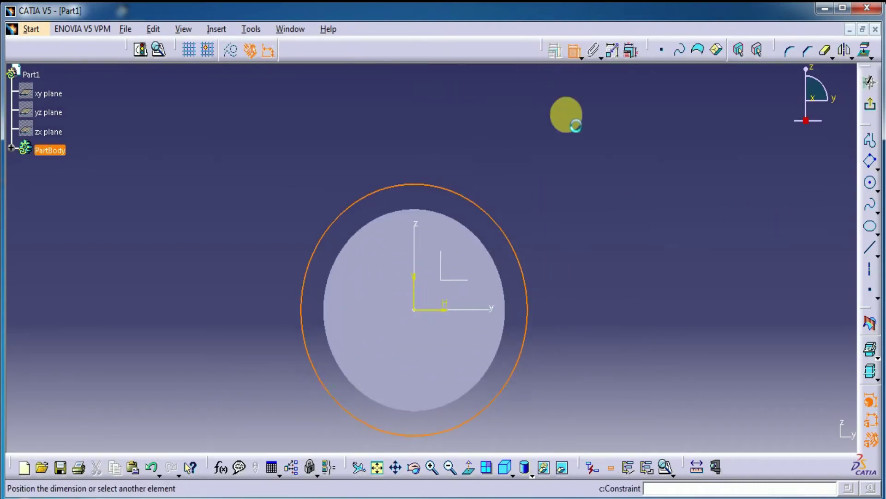
click(557, 260)
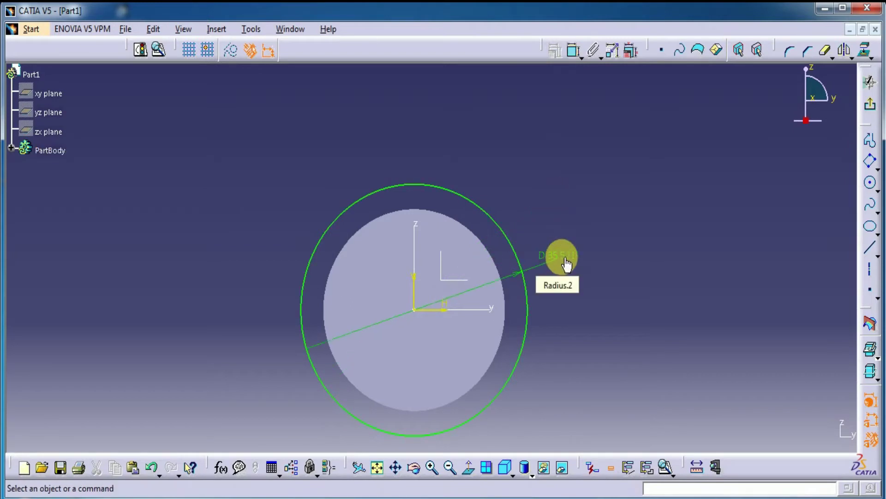
double_click(560, 261)
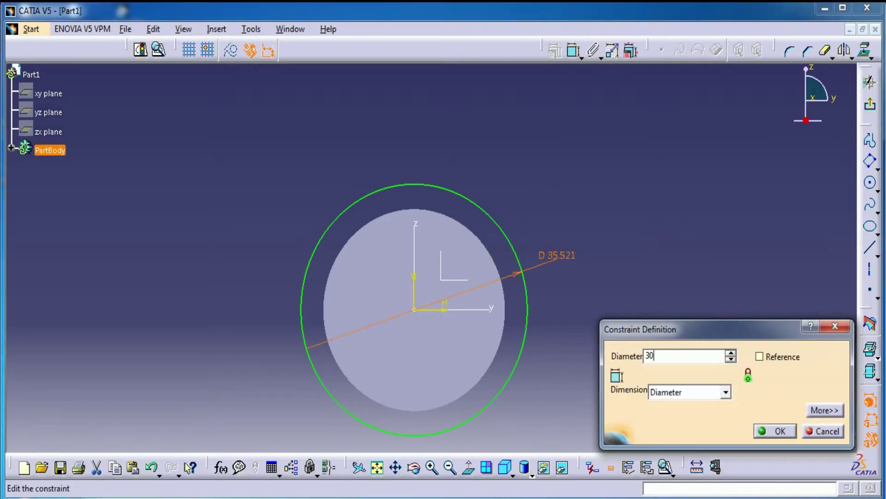
text(30.48)
key(Return)
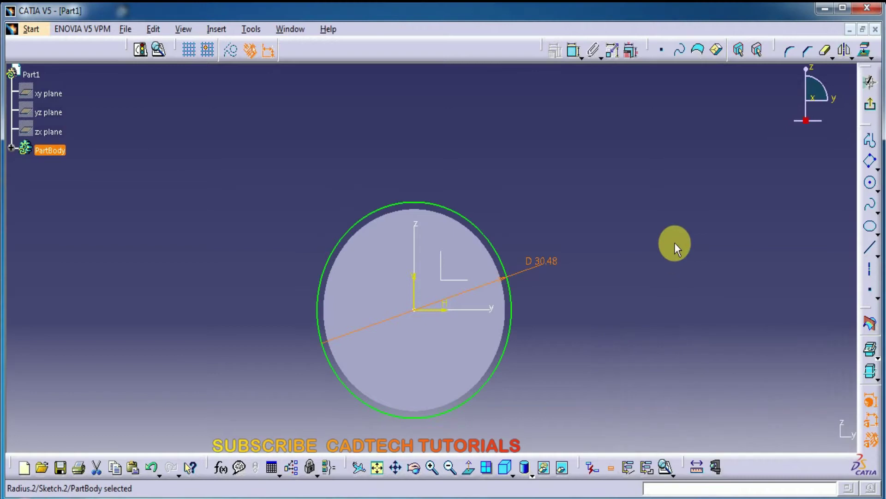
Step: Draw a larger concentric circle about 46 mm in diameter, centred on the origin
click(574, 50)
click(870, 182)
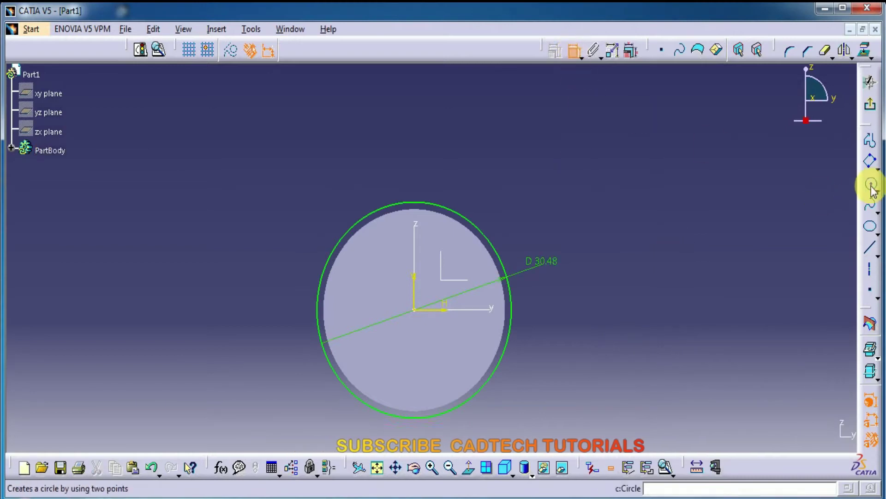
click(416, 316)
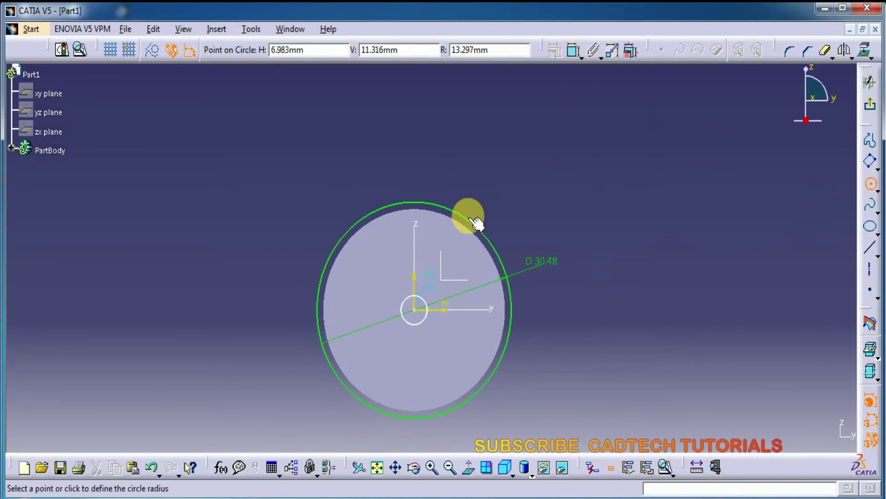
click(491, 168)
Step: Constrain the outer circle's diameter to 31.75 mm
click(574, 52)
click(531, 210)
click(563, 197)
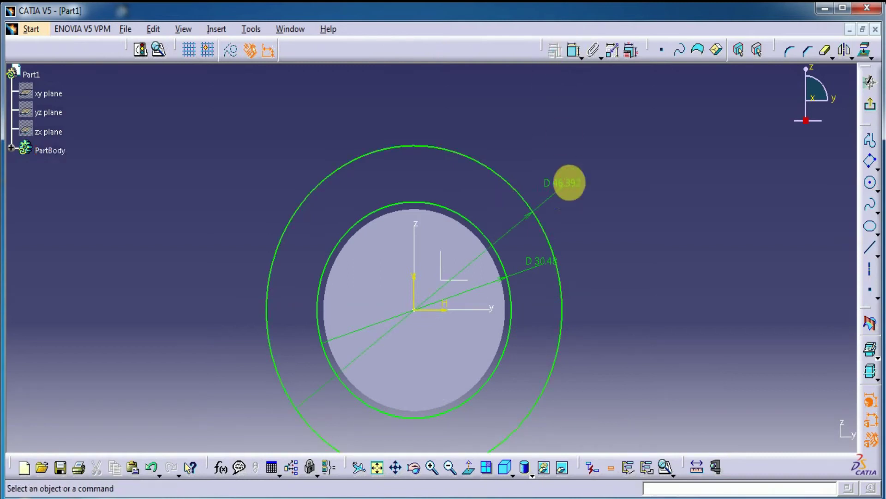
double_click(570, 182)
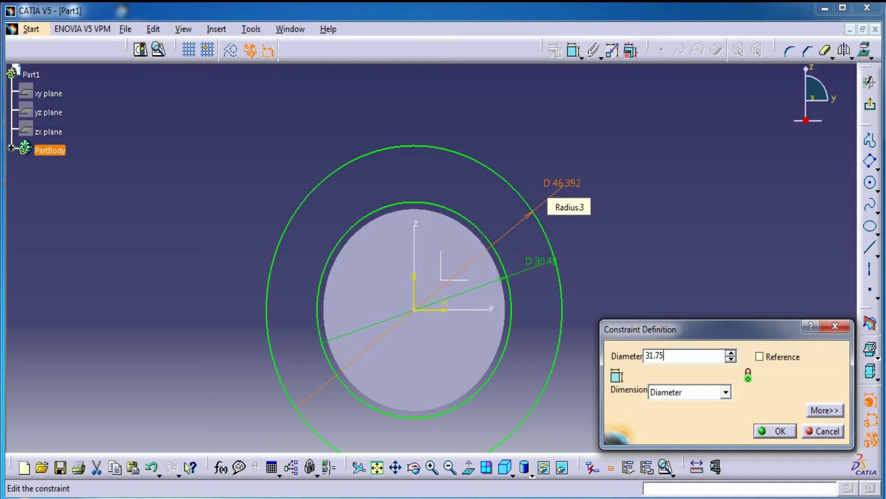
text(31.75)
key(Return)
Step: Draw a vertical line from the origin upward to just beyond the outer circle
mouse_move(553, 290)
middle_down()
mouse_move(560, 197)
mouse_move(466, 189)
middle_up()
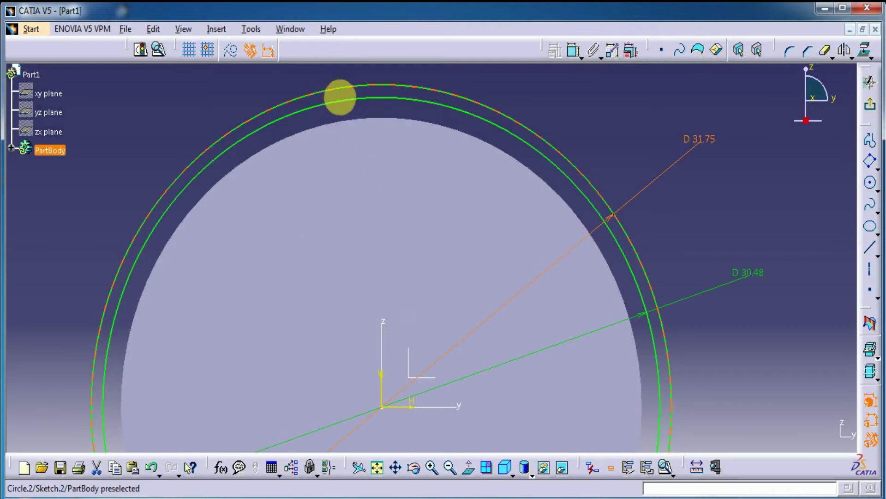
middle_drag(599, 135, 580, 157)
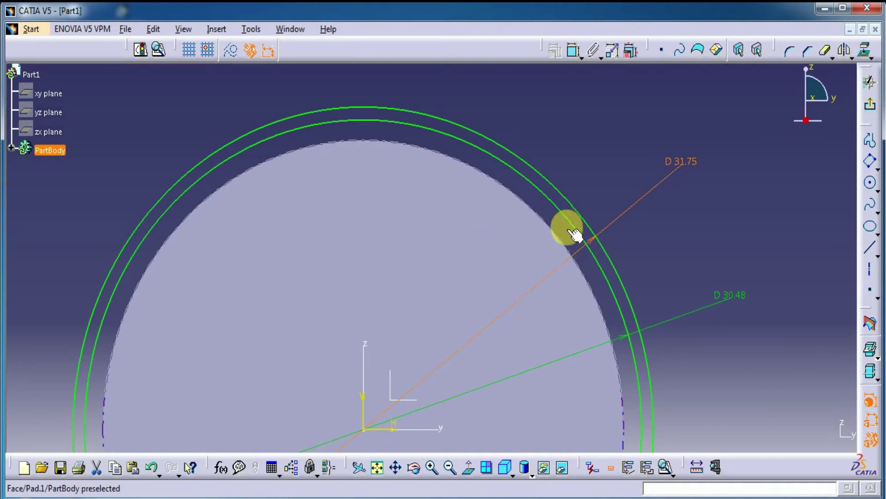
click(868, 248)
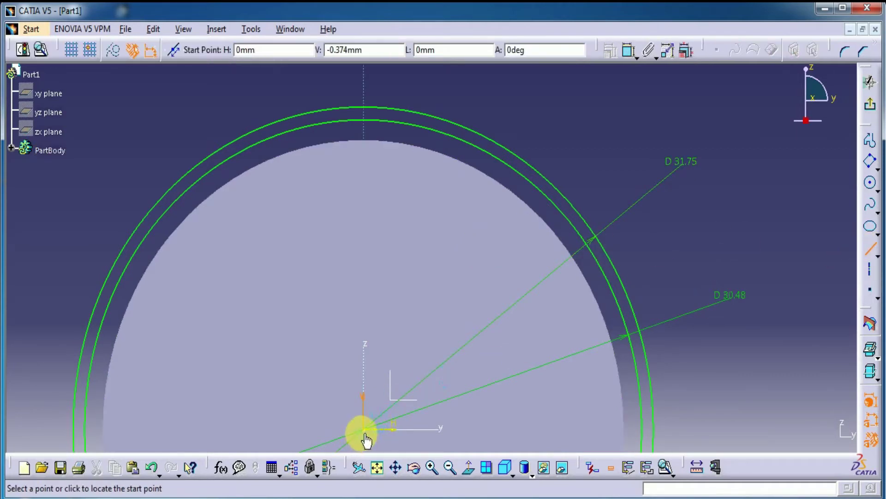
click(363, 87)
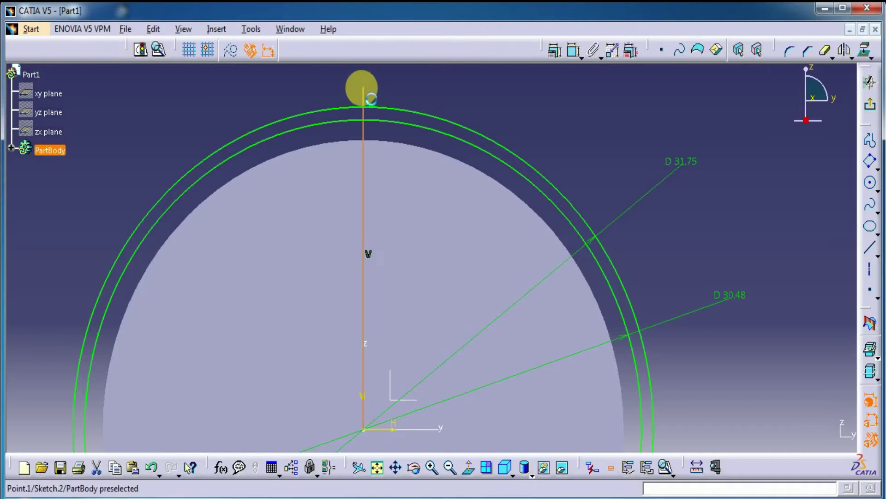
Step: Draw two slanted lines from the origin, on the positive H side of the vertical line, each extending past the outer circle
click(869, 248)
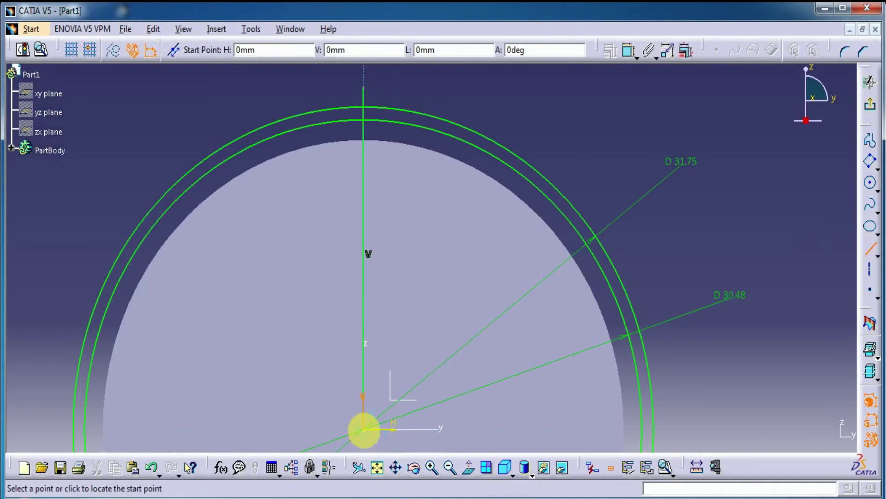
click(364, 429)
click(441, 96)
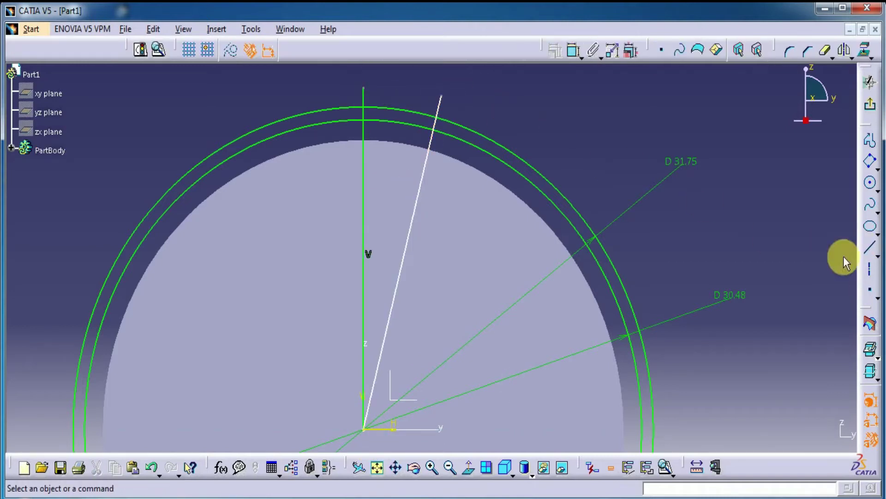
click(868, 248)
click(364, 430)
click(540, 99)
Step: Constrain the angle between the vertical line and the nearer slanted line to 7.5°
click(574, 50)
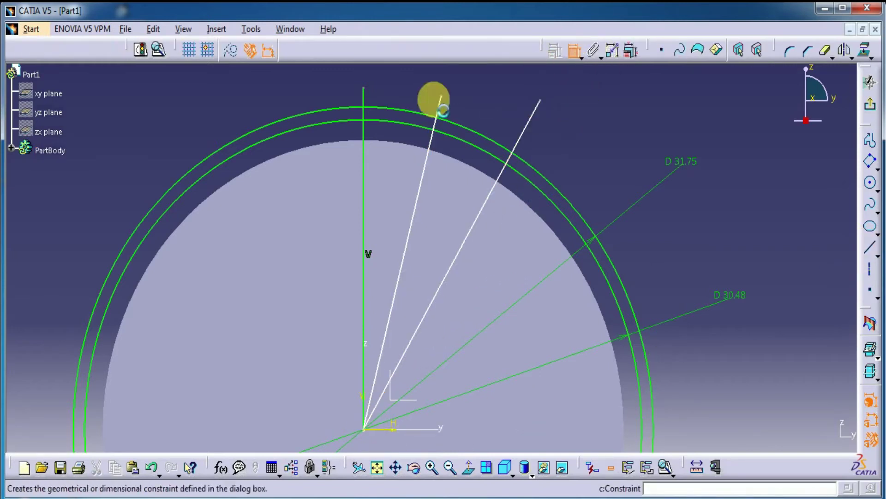
click(363, 97)
click(439, 99)
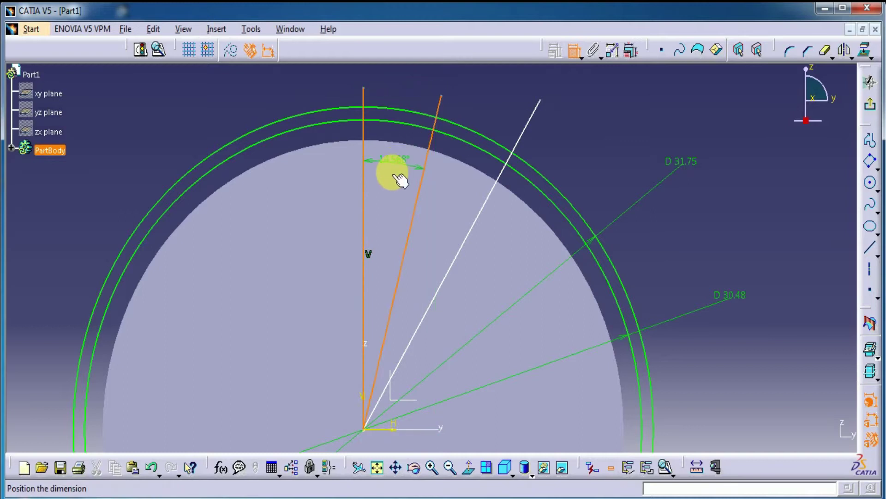
click(398, 179)
double_click(392, 170)
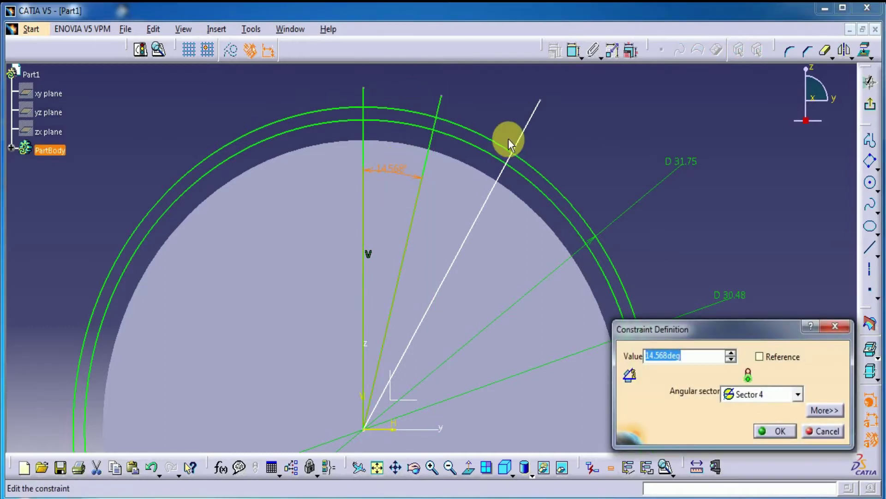
key(Return)
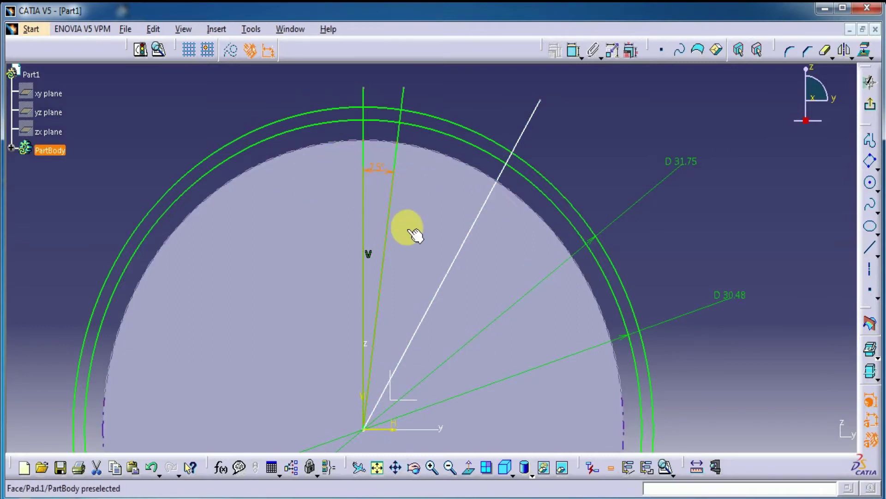
Step: Constrain the angle between the two slanted lines to 7.5°
click(573, 49)
click(527, 133)
click(403, 98)
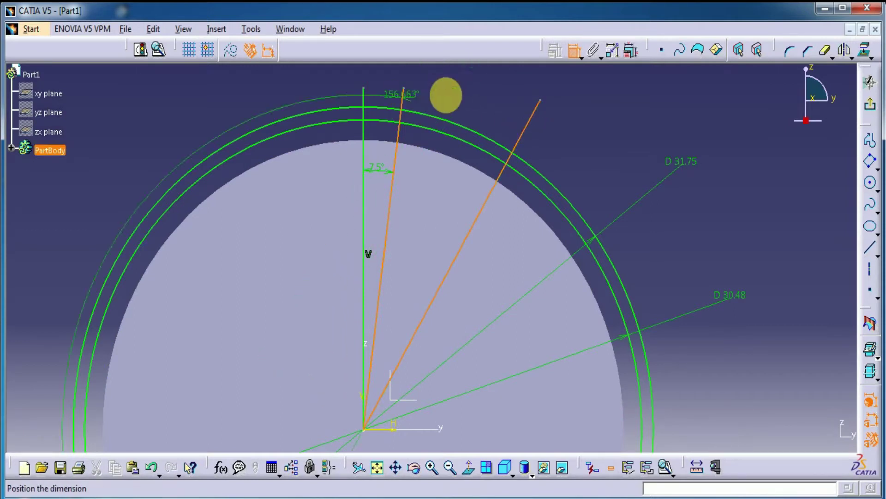
double_click(474, 95)
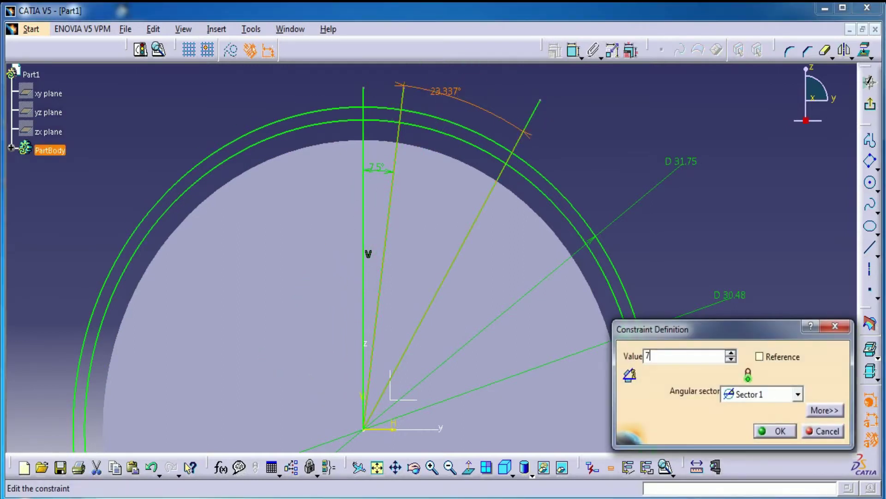
key(Return)
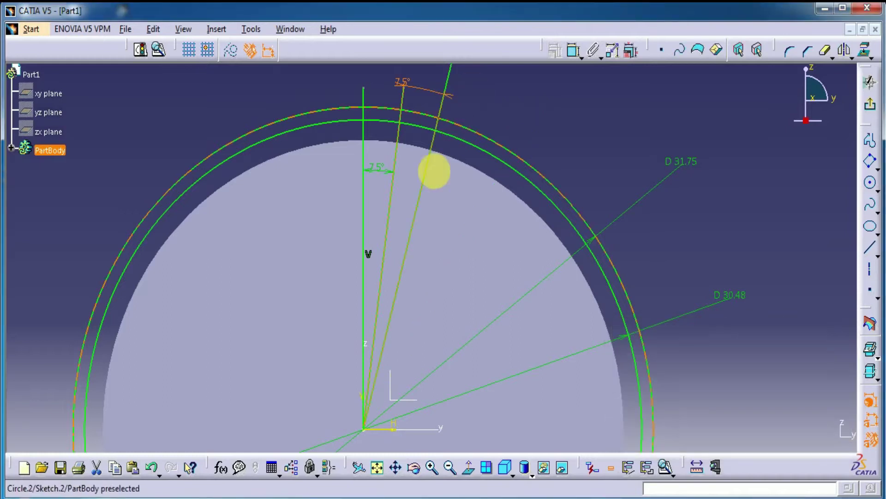
Step: Draw an oriented rectangle about 1.03 mm wide across the nearer slanted line, extending from inside the inner circle to beyond the outer circle
mouse_move(436, 243)
middle_down()
mouse_move(443, 160)
mouse_move(520, 436)
middle_up()
click(601, 176)
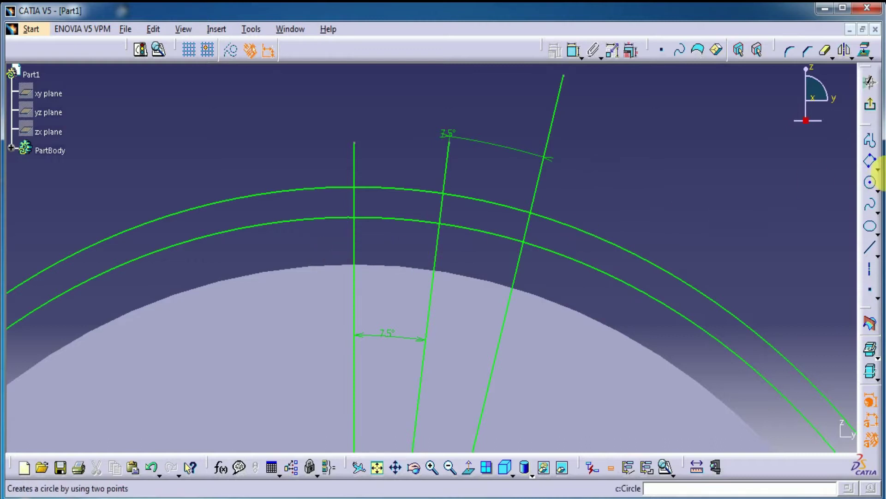
click(870, 160)
click(459, 260)
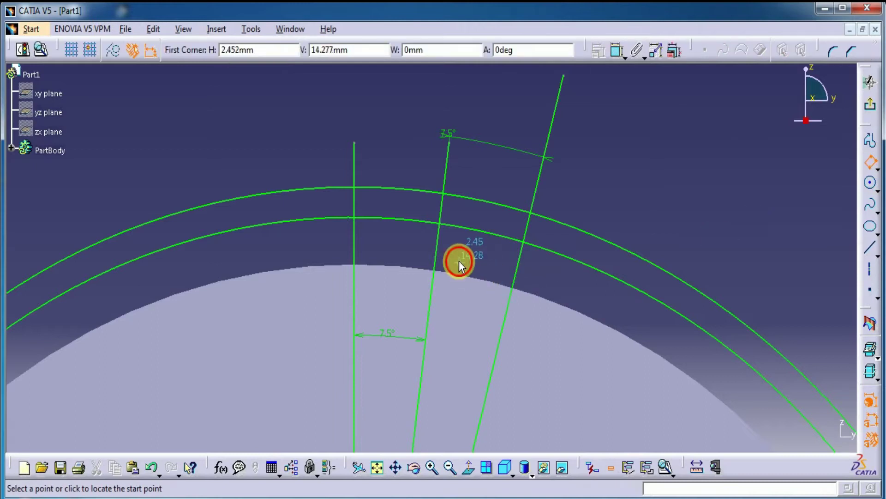
click(416, 255)
click(426, 164)
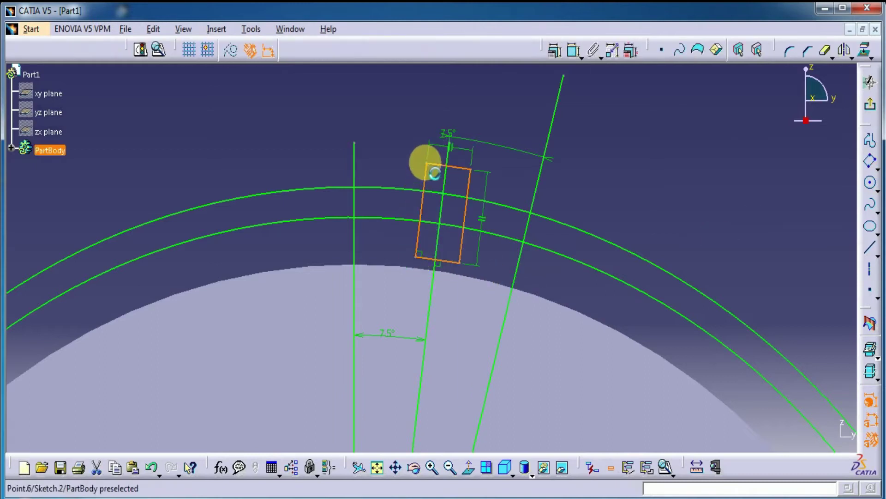
Step: Draw an oriented rectangle about 0.88 mm wide and 2.21 mm long across the farther slanted line, spanning both circles
click(870, 161)
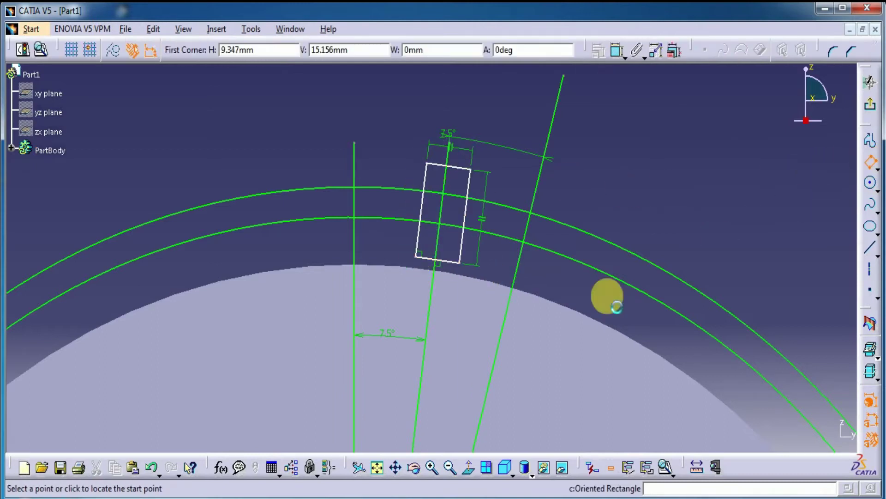
click(539, 281)
click(502, 270)
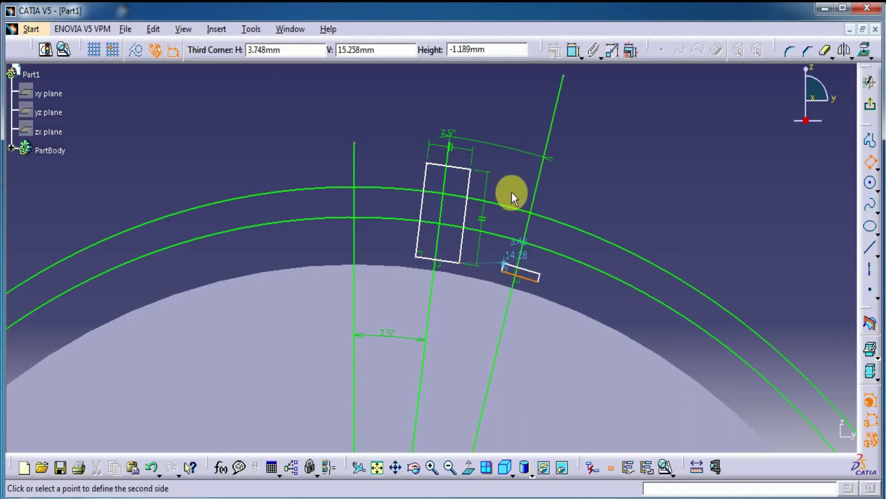
click(518, 169)
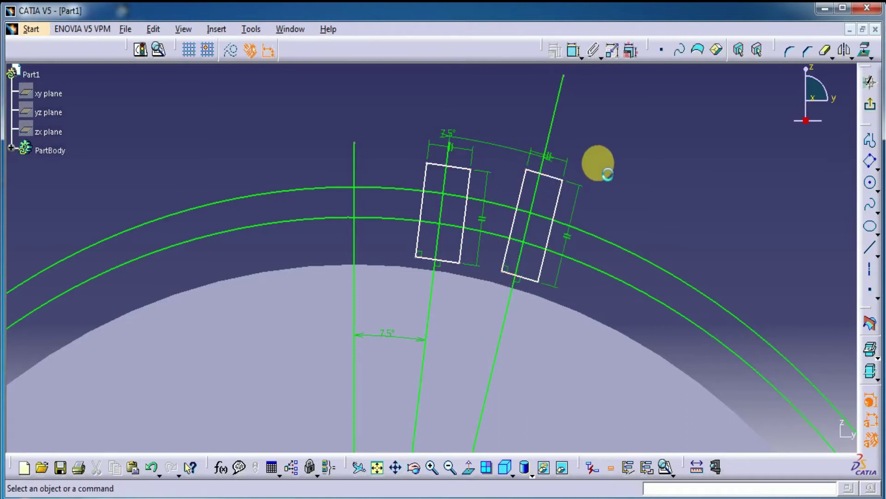
Step: Draw an upright rectangle about 0.91 mm wide across the vertical line, spanning both reference circles
click(875, 170)
click(728, 187)
click(331, 163)
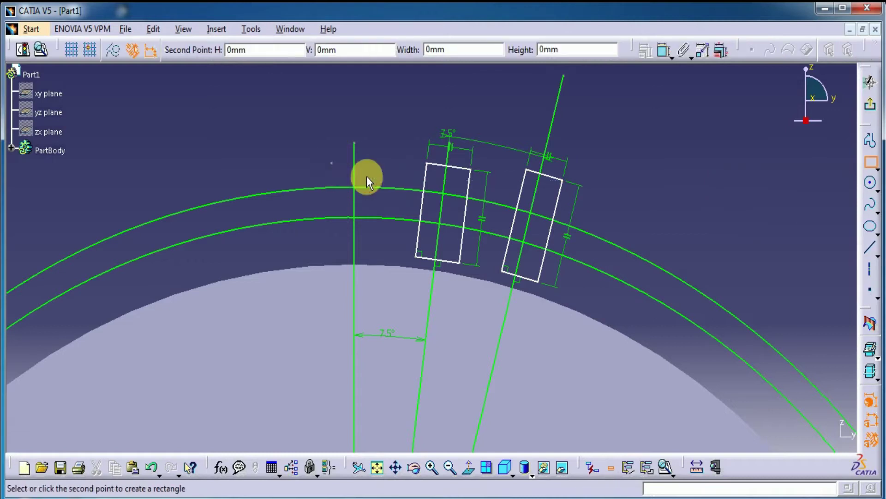
click(371, 245)
click(660, 200)
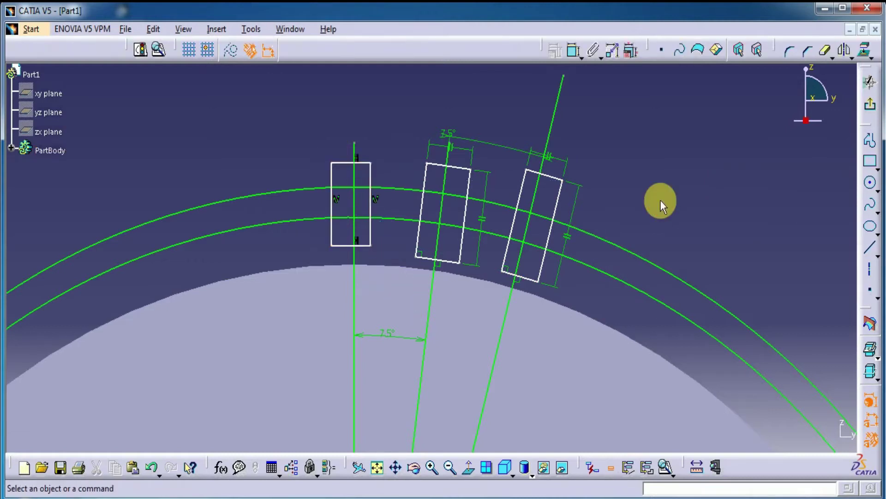
Step: Constrain the long sides of the upright rectangle to be symmetric about the vertical line
click(574, 51)
click(371, 179)
click(331, 179)
right_click(373, 110)
click(415, 246)
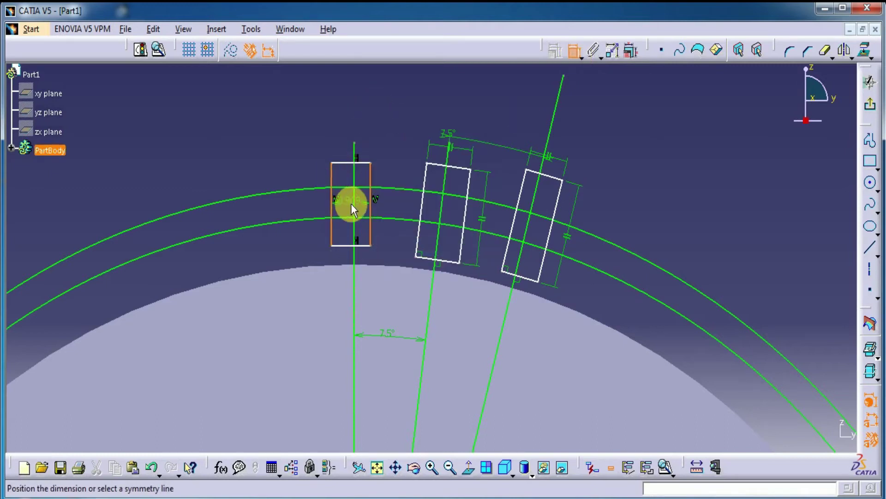
click(355, 209)
mouse_move(388, 127)
middle_down()
mouse_move(362, 189)
mouse_move(355, 135)
middle_up()
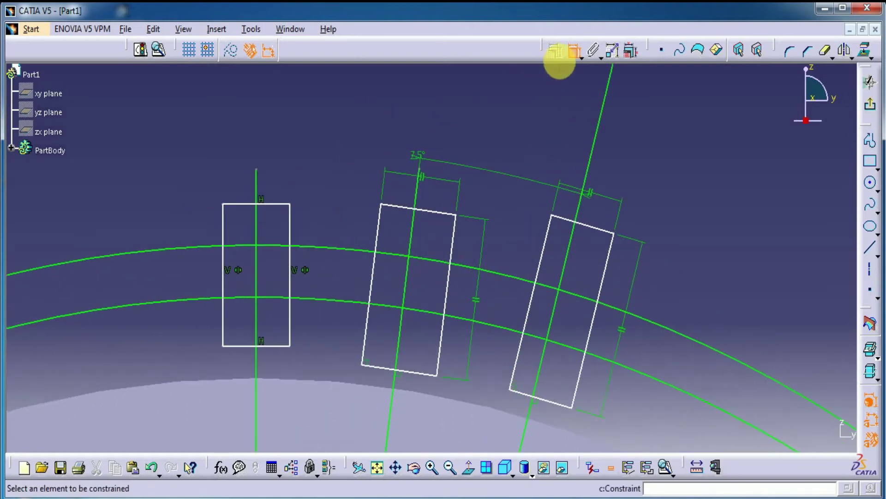
Step: Apply parallelism constraints to both pairs of opposite sides of the rectangle on the nearer slanted line
click(452, 242)
click(378, 234)
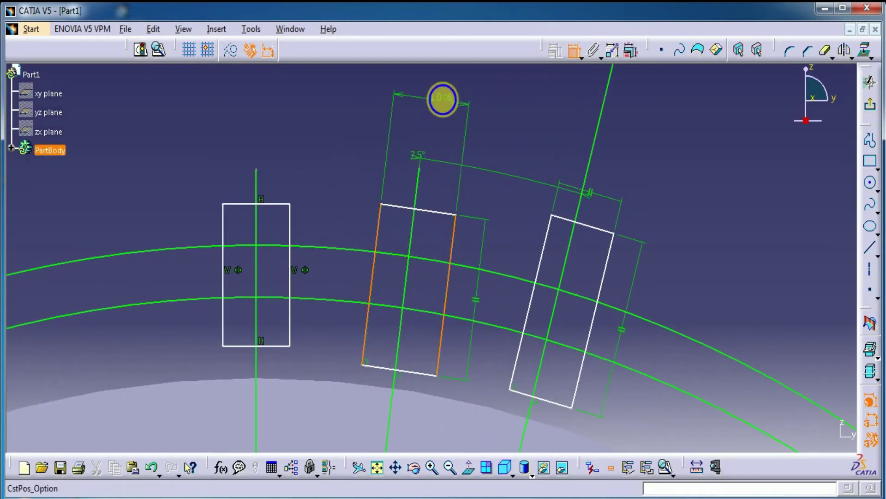
right_click(441, 98)
click(479, 182)
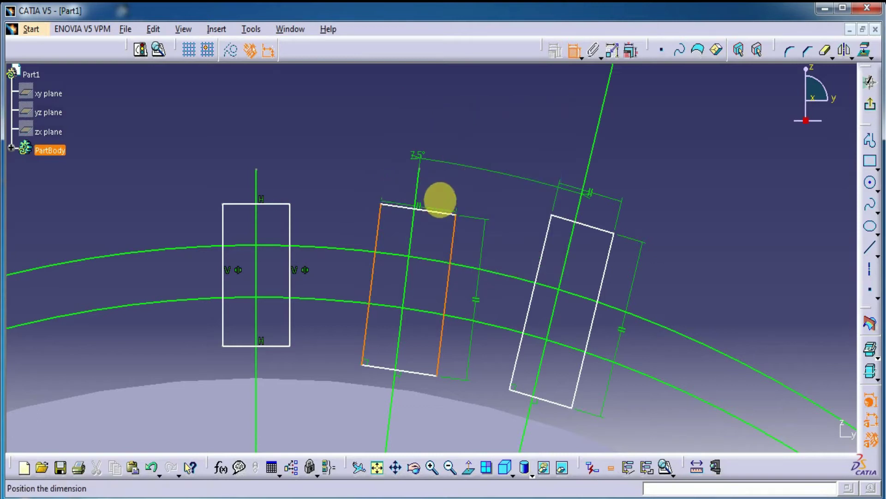
click(445, 99)
click(424, 210)
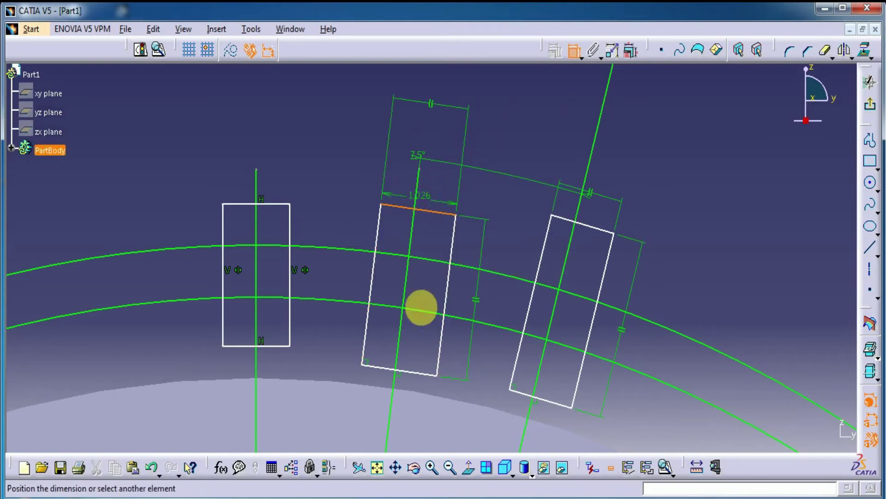
click(415, 372)
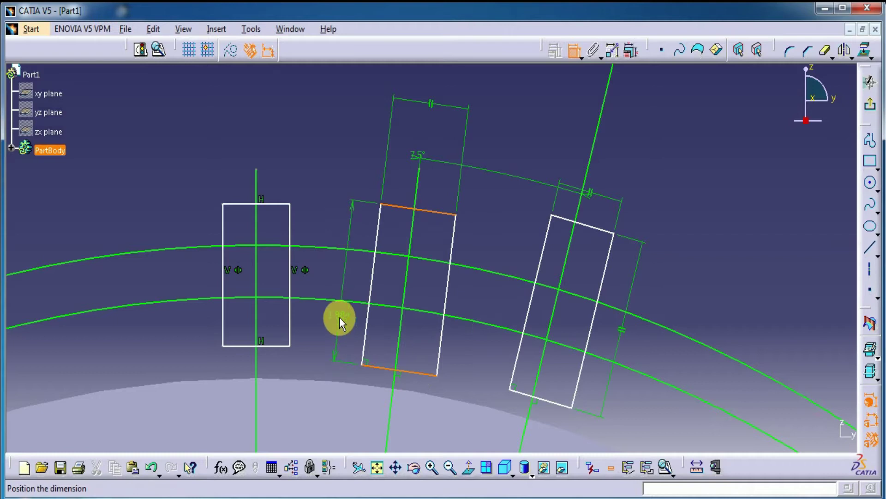
right_click(339, 317)
click(353, 397)
click(342, 317)
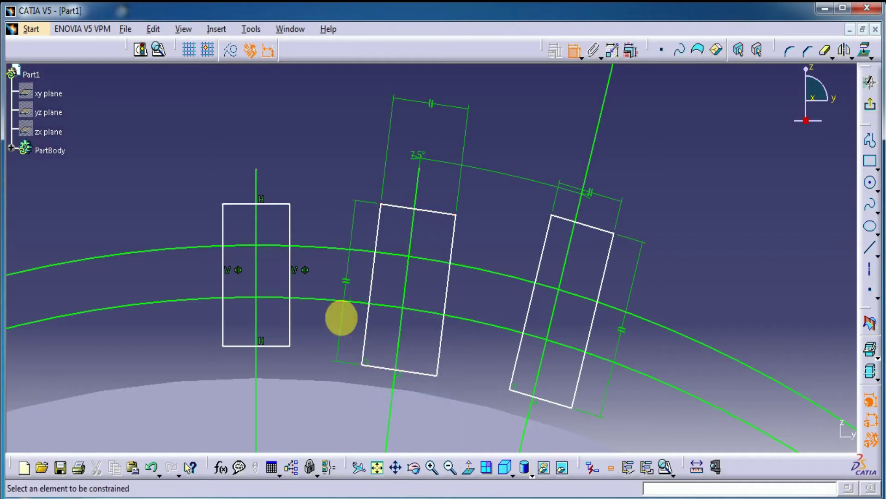
Step: Constrain the long sides of the middle rectangle to be symmetric about the nearer slanted line
click(451, 253)
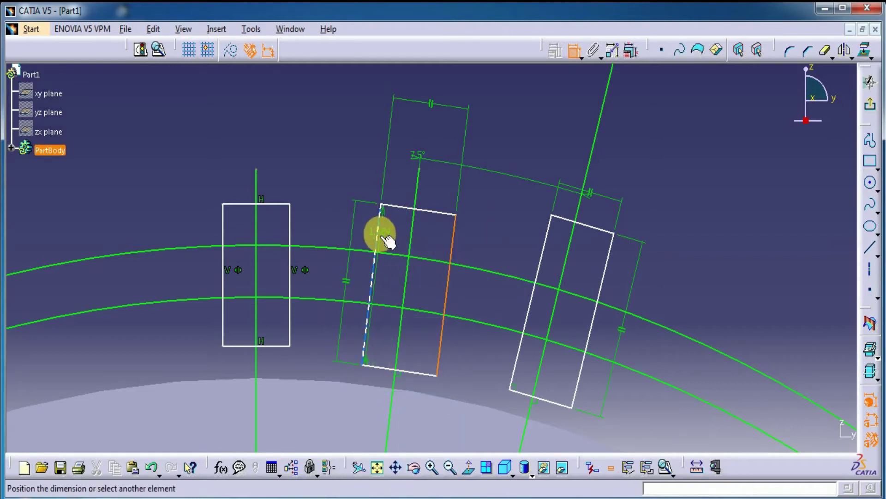
click(379, 235)
right_click(486, 114)
click(510, 262)
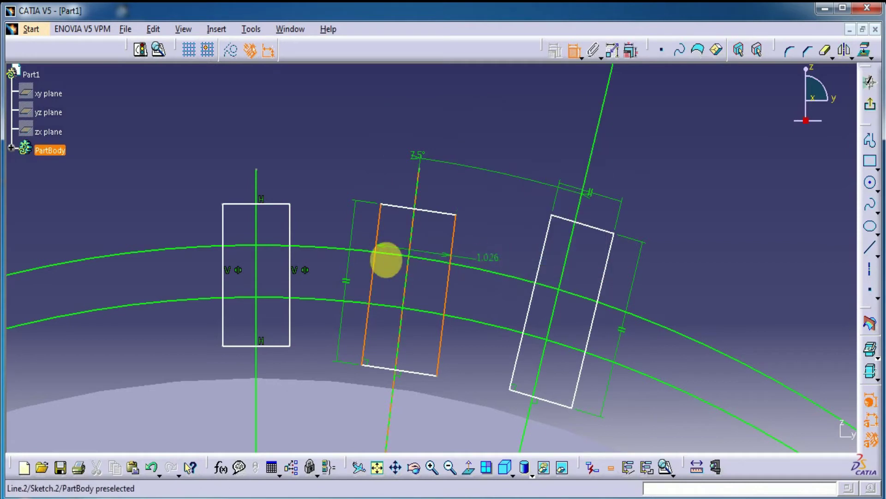
click(413, 228)
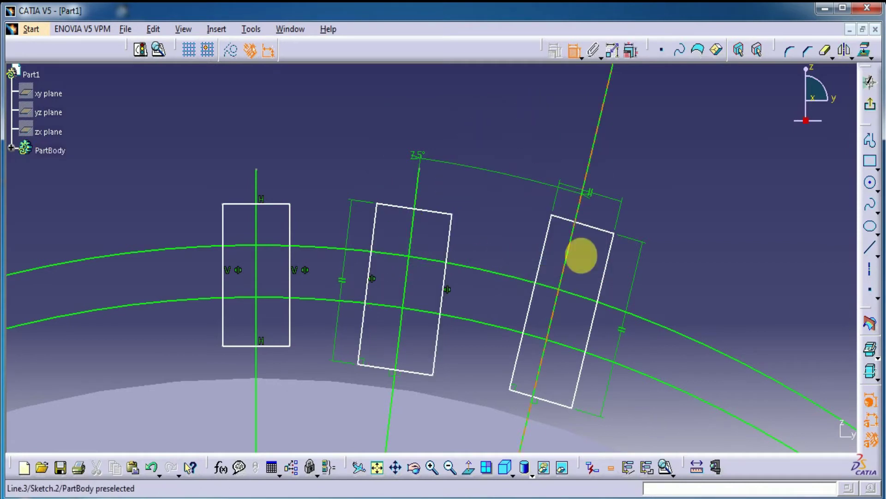
Step: Constrain the long sides of the outermost rectangle to be symmetric about the farther slanted line
click(601, 275)
click(541, 253)
right_click(658, 154)
click(683, 293)
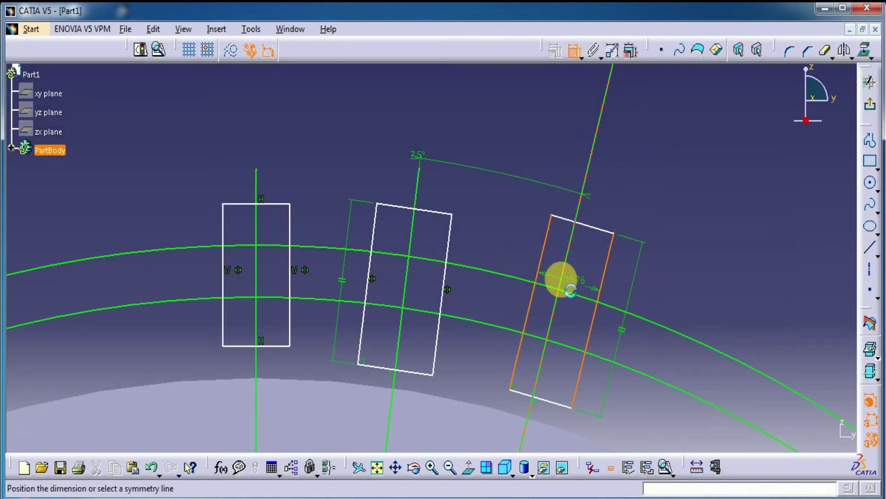
click(566, 282)
Step: Apply parallelism constraints to the short sides and the long sides of the rectangle on the farther slanted line
click(585, 224)
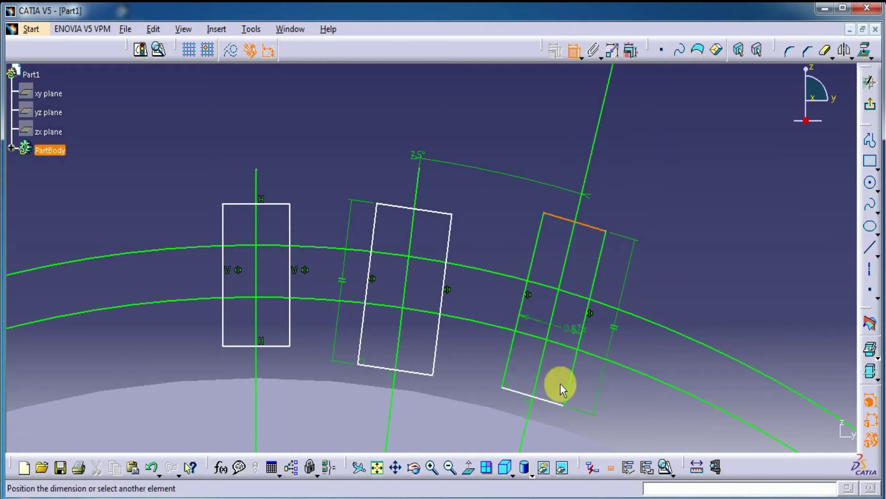
click(548, 401)
right_click(665, 301)
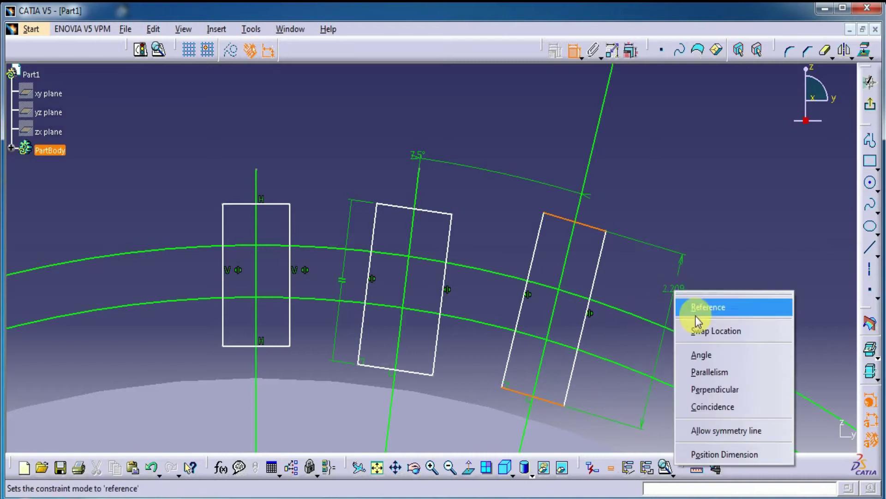
click(688, 371)
click(636, 284)
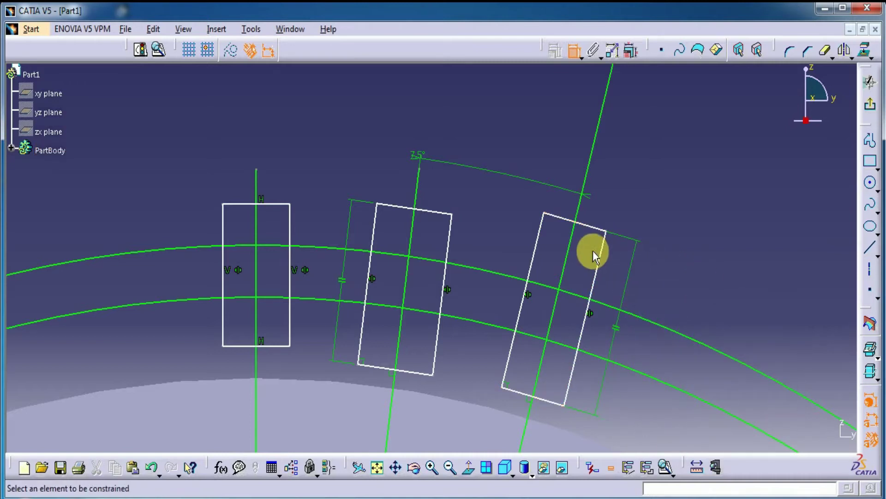
click(602, 272)
click(534, 259)
right_click(633, 193)
click(660, 276)
click(680, 240)
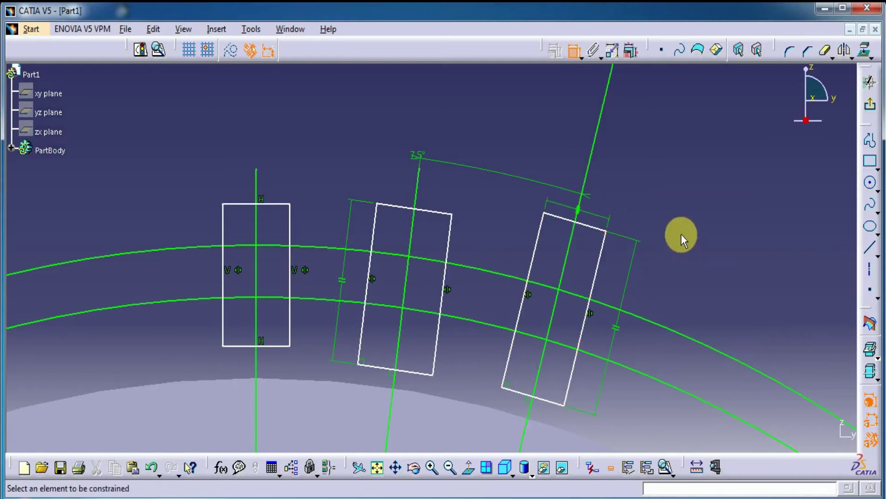
Step: Dimension the top edge of the upright rectangle on the vertical line and set its width to 0.9 mm
click(282, 213)
click(277, 142)
double_click(279, 141)
text(.9)
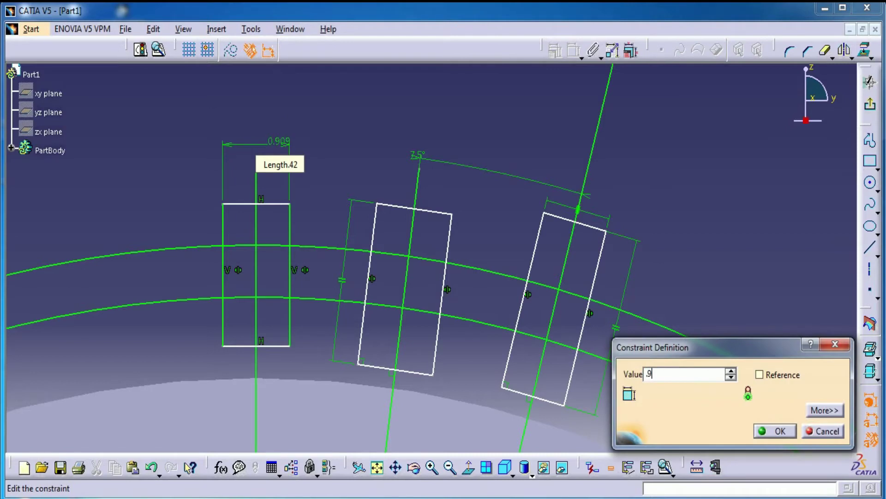
key(Return)
Step: Dimension the outer short edge of the rectangle on the nearer slanted line and set it to 0.9 mm
click(398, 206)
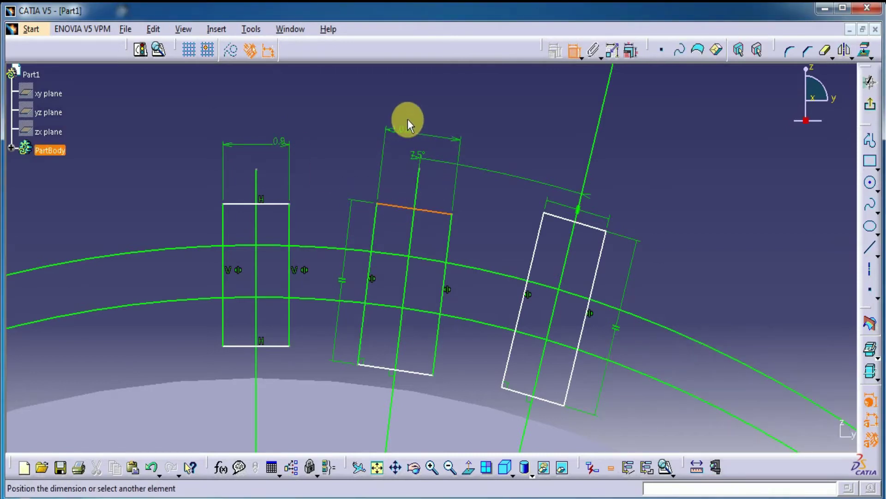
click(410, 116)
double_click(409, 115)
text(.9)
key(Return)
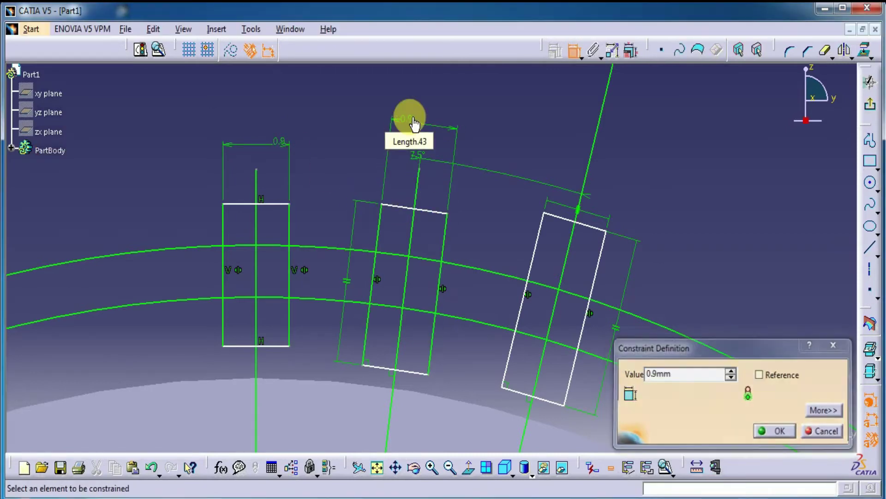
Step: Dimension the outer short edge of the rectangle on the farther slanted line and set it to 0.9 mm
click(584, 224)
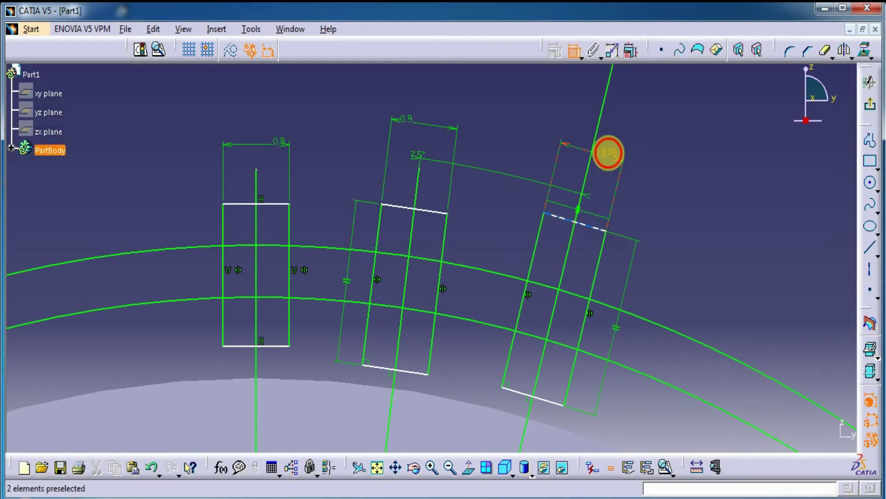
click(608, 153)
double_click(608, 153)
text(.9)
key(Return)
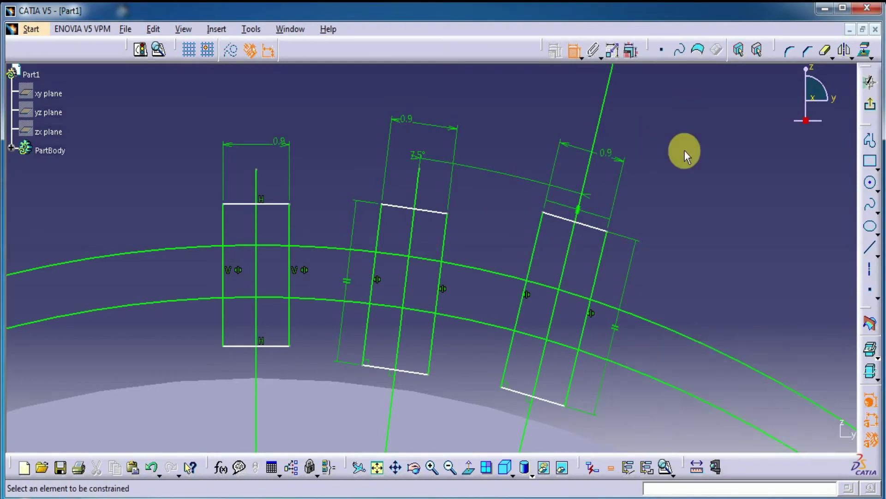
Step: Draw two flank splines in the upright rectangle, from its sides at the inner circle to the outer circle at about H -0.31 and 0.31 mm
mouse_move(274, 240)
middle_down()
mouse_move(269, 273)
mouse_move(205, 300)
middle_up()
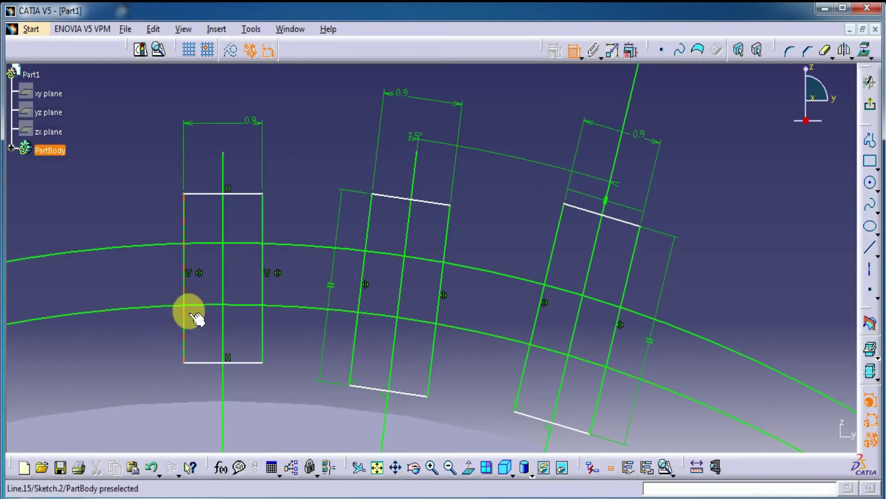
middle_drag(289, 200, 317, 345)
mouse_move(690, 112)
middle_down()
mouse_move(676, 261)
mouse_move(658, 138)
middle_up()
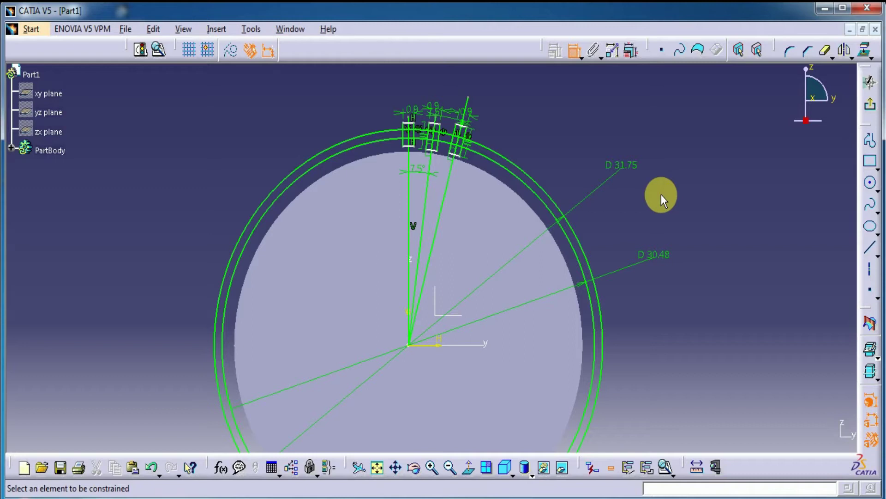
mouse_move(563, 167)
middle_down()
mouse_move(453, 308)
mouse_move(461, 305)
mouse_move(467, 214)
mouse_move(452, 162)
middle_up()
middle_drag(437, 279, 461, 342)
middle_drag(384, 109, 392, 132)
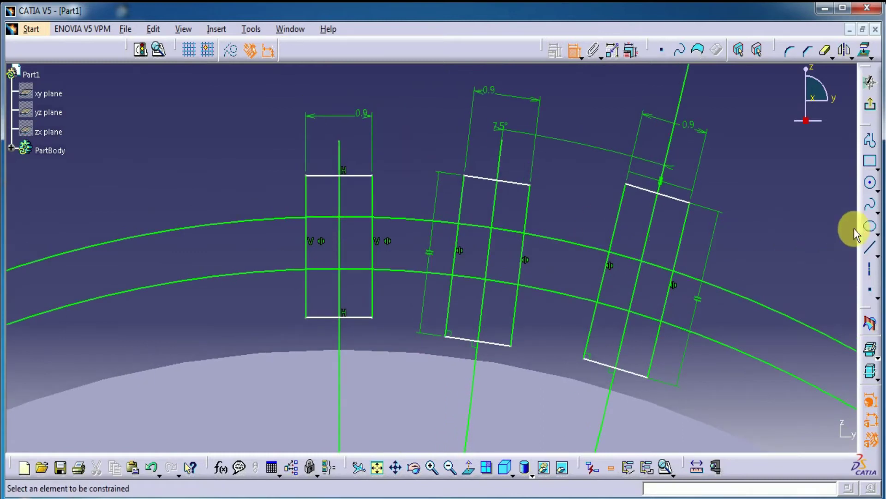
click(871, 208)
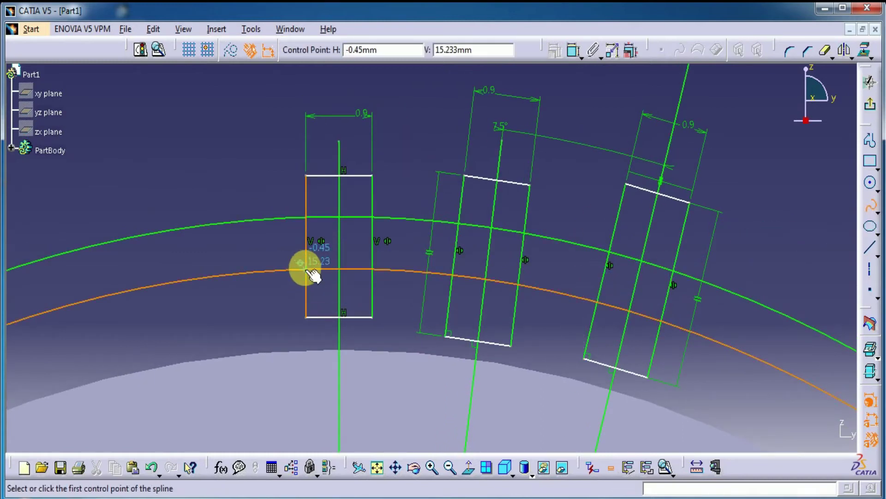
click(305, 269)
double_click(316, 216)
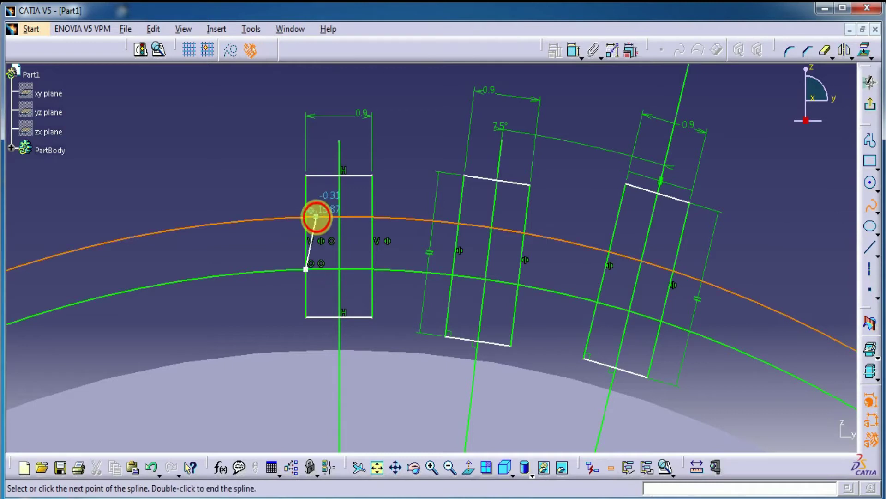
click(372, 269)
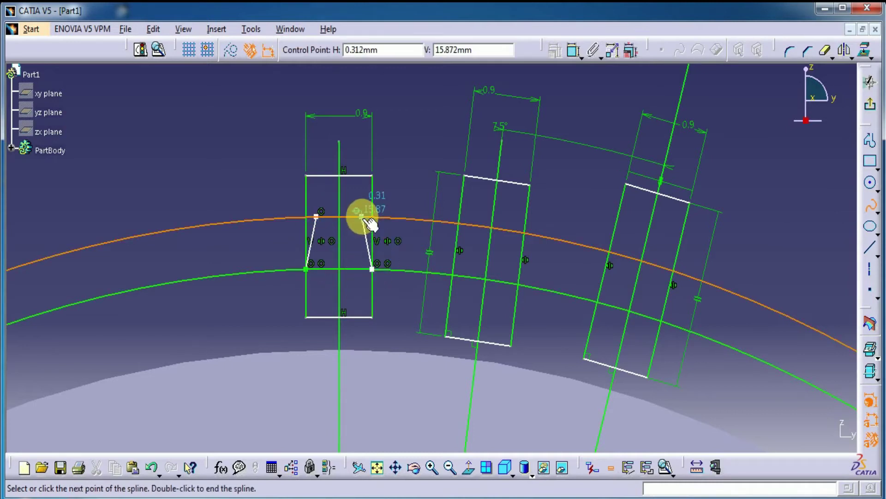
double_click(362, 216)
Step: Draw two flank splines in the middle rectangle, from its sides at the inner circle inward to the outer circle
click(453, 275)
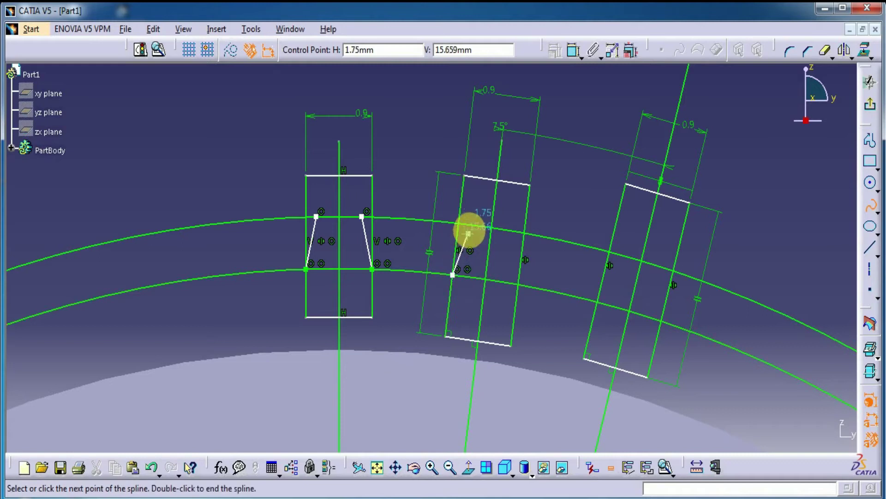
double_click(471, 224)
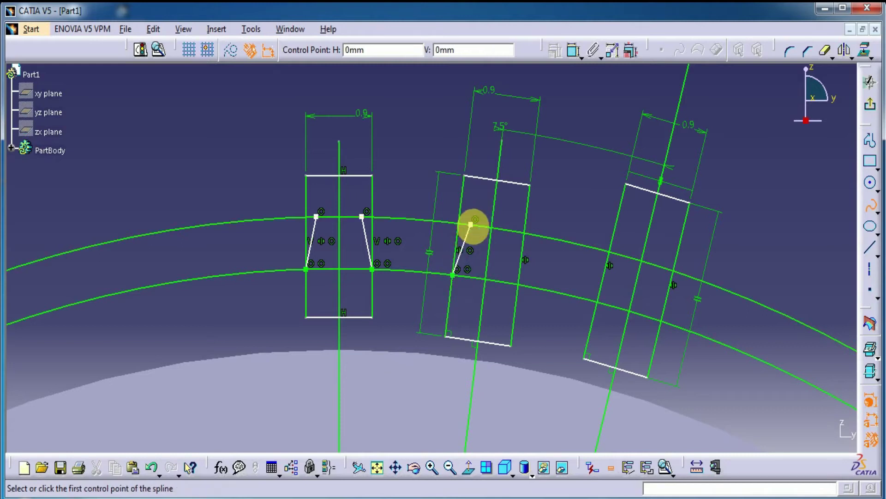
click(518, 284)
double_click(511, 231)
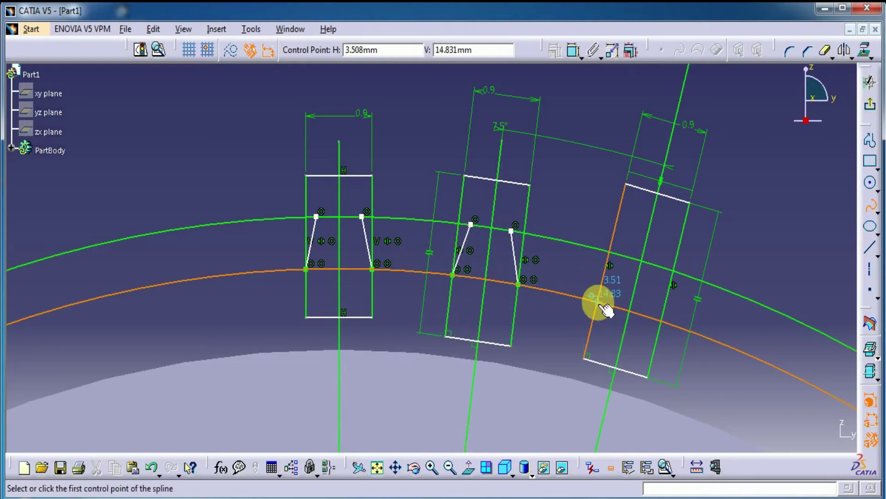
Step: Draw two flank splines in the farther slanted rectangle, from its sides at the inner circle to the outer circle
click(598, 301)
double_click(620, 254)
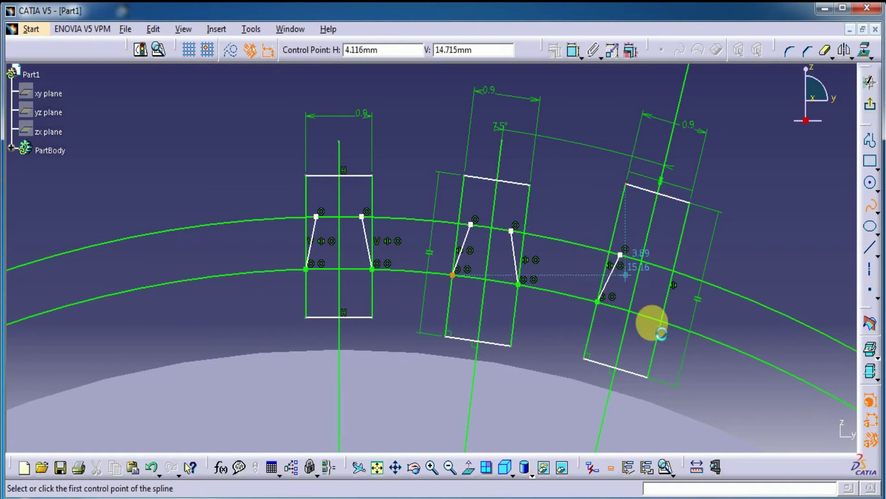
click(661, 321)
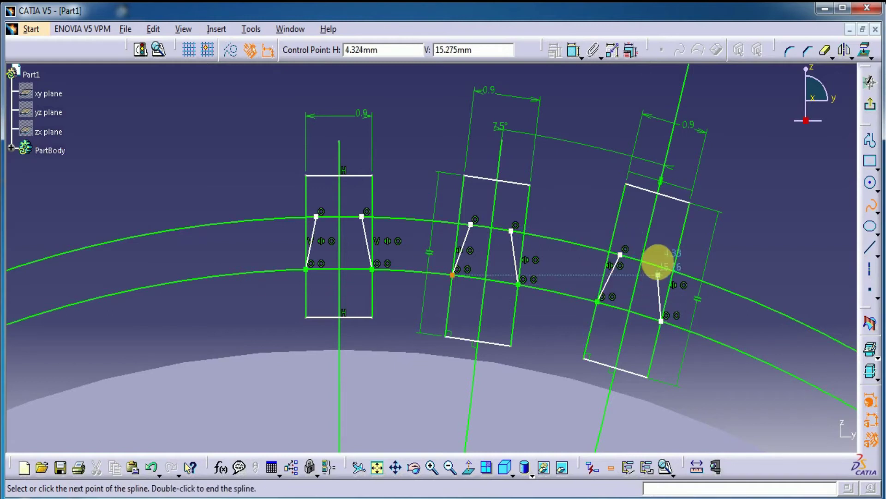
double_click(661, 267)
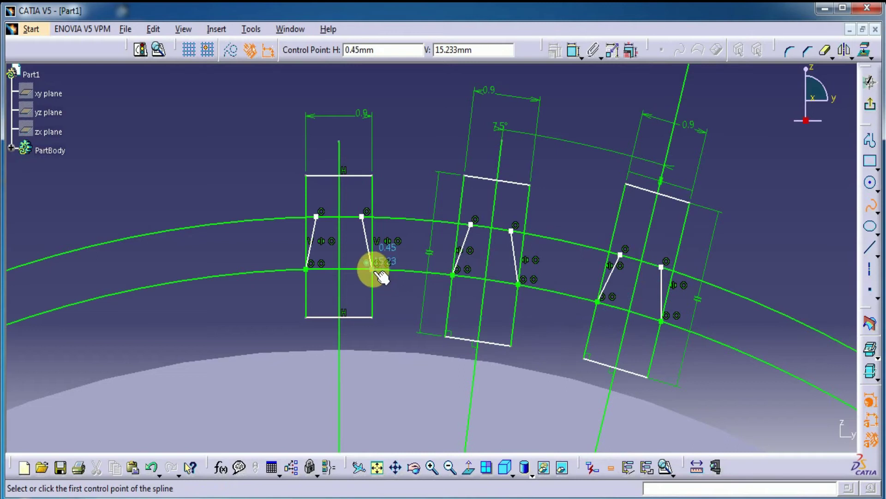
Step: Project the disc's edge into the sketch and draw a root spline between the first and second teeth through a point on it
click(865, 50)
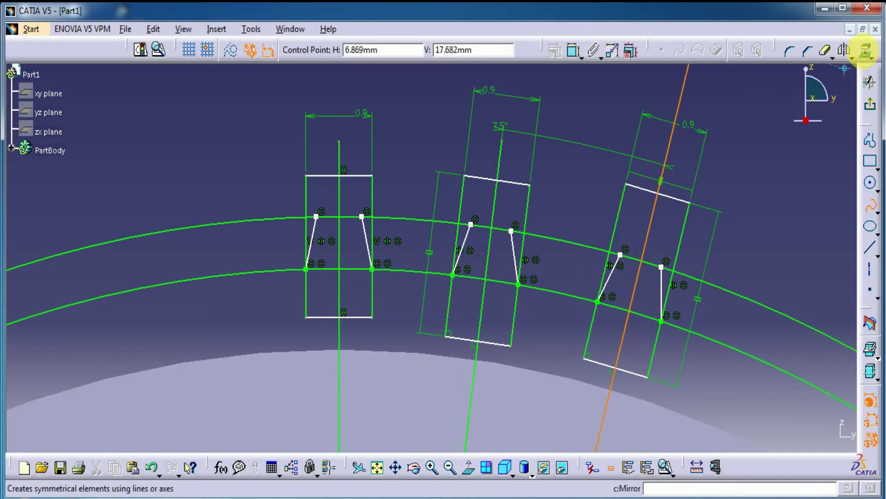
click(402, 354)
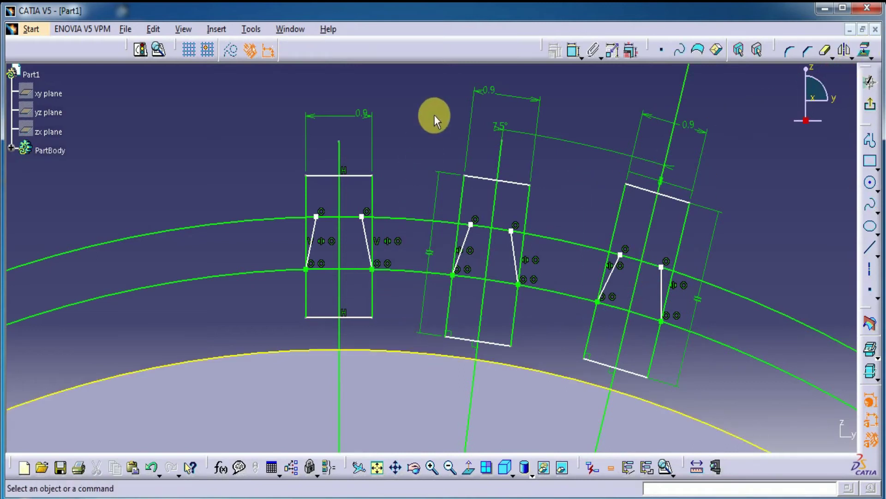
click(870, 203)
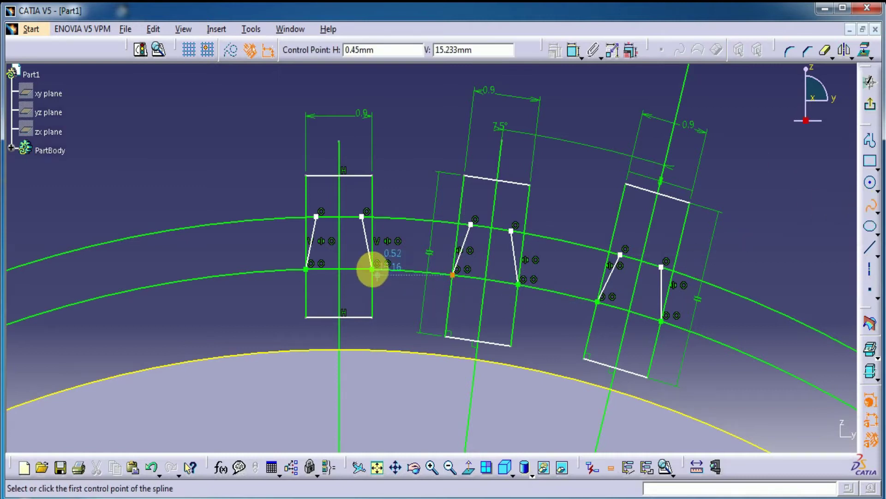
click(394, 351)
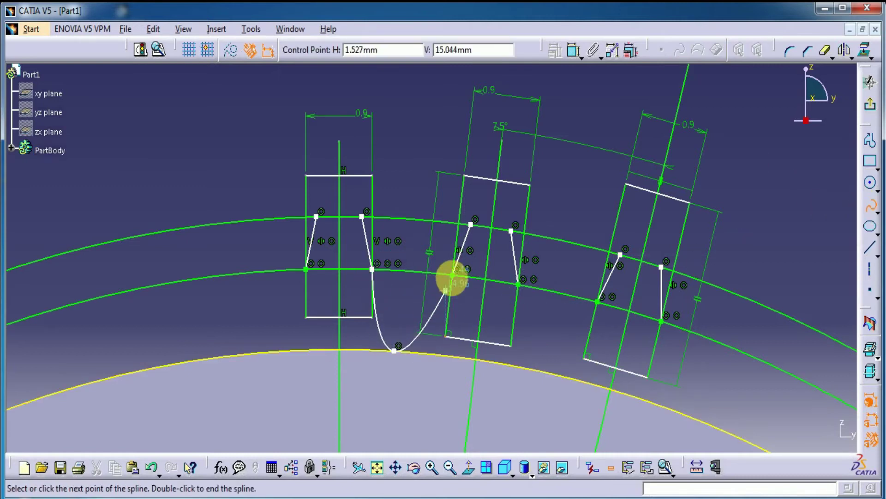
double_click(452, 274)
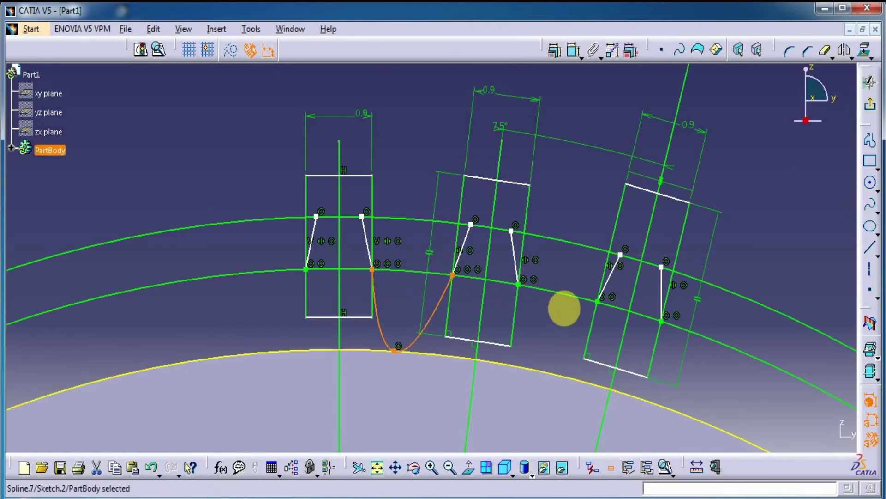
Step: Draw a three-point root spline from the second tooth's far flank down near the disc edge and up to the third tooth
click(871, 210)
click(518, 284)
click(547, 376)
click(599, 301)
click(871, 205)
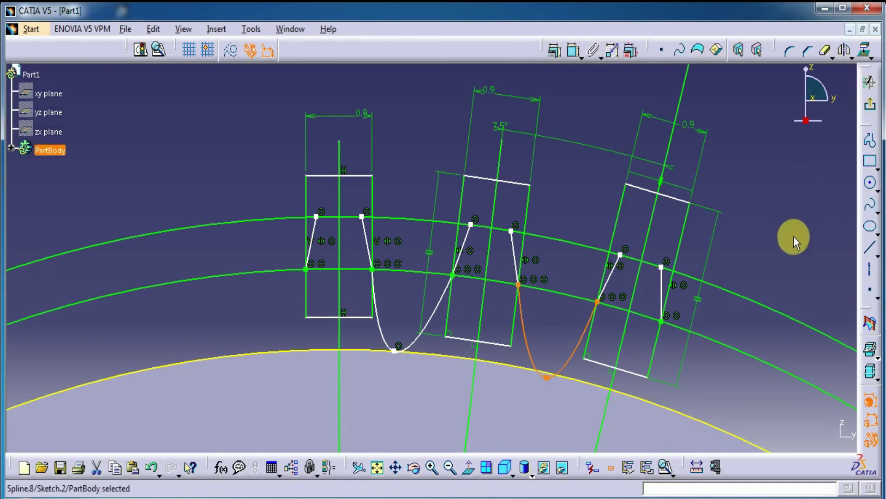
click(727, 92)
Step: Constrain the lowest point of the second root spline to be coincident with the projected disc edge
click(575, 49)
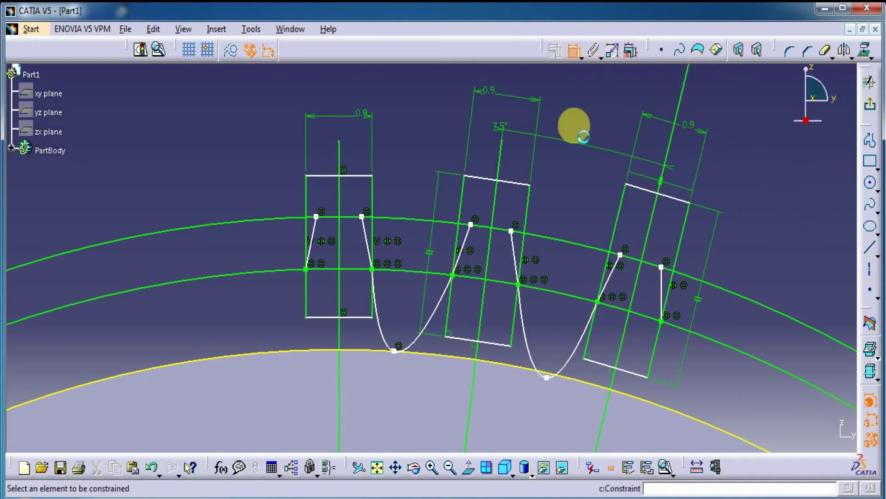
click(552, 377)
click(549, 376)
right_click(550, 335)
click(584, 454)
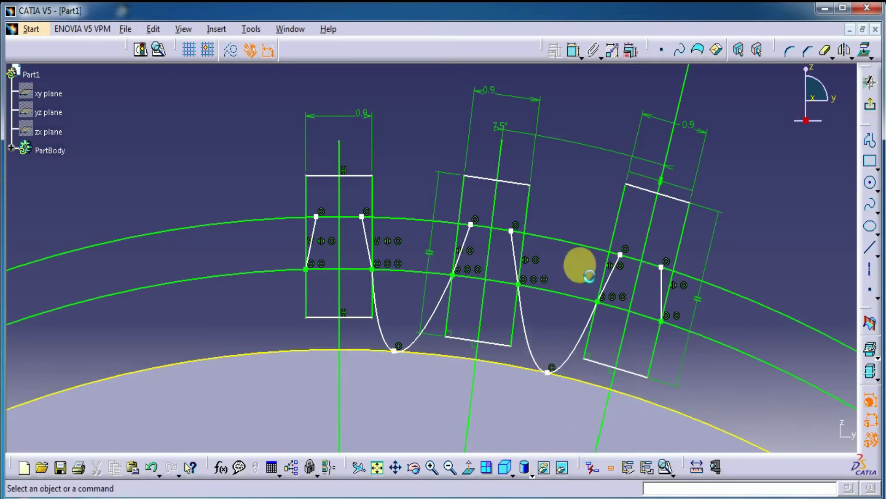
Step: Draw two slanted straight lines across the outer circle, one in each gap between neighbouring teeth
middle_drag(576, 196, 561, 229)
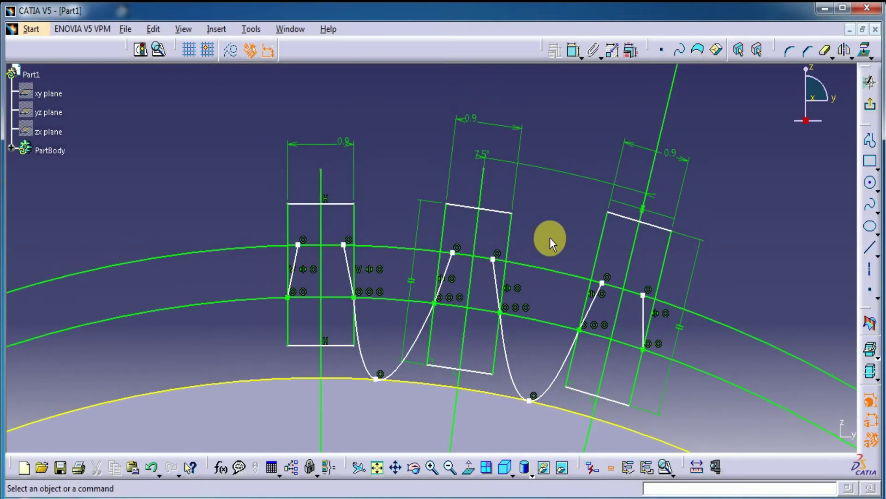
click(869, 247)
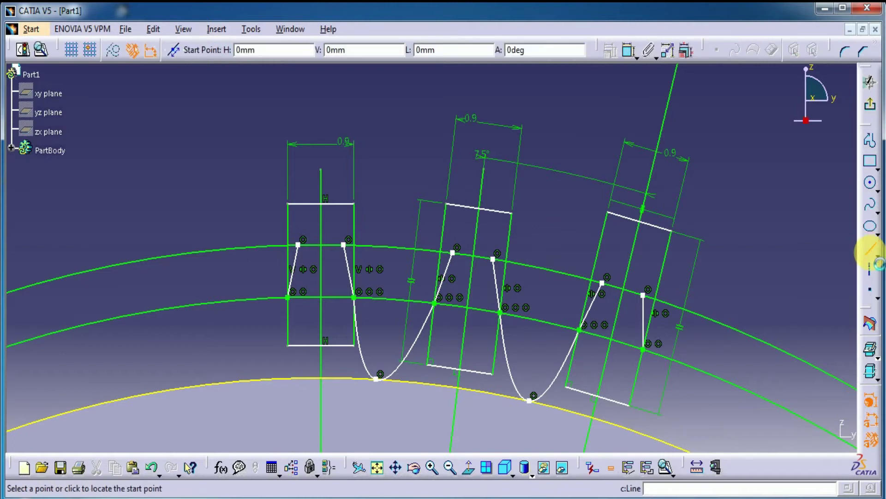
click(399, 195)
click(389, 323)
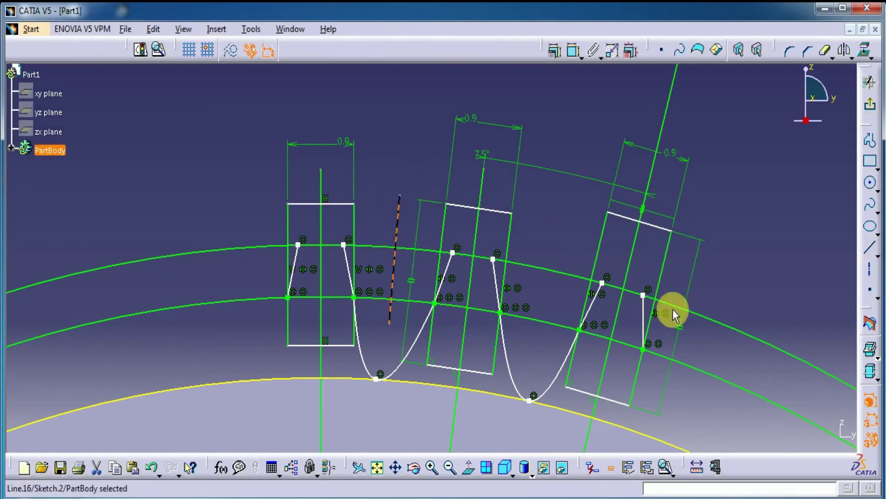
click(869, 247)
click(553, 231)
click(534, 338)
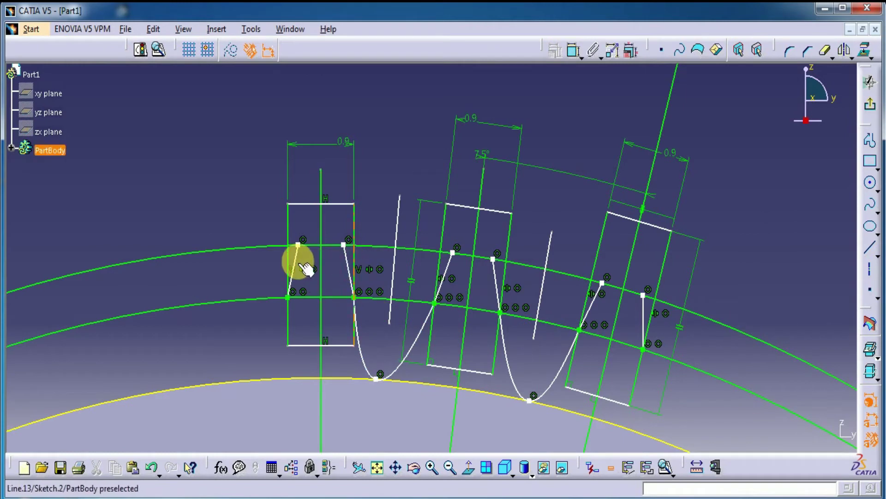
Step: Constrain the two tip points of the first tooth to be symmetric about its vertical centre line
mouse_move(403, 205)
middle_down()
mouse_move(395, 130)
mouse_move(527, 221)
middle_up()
click(574, 50)
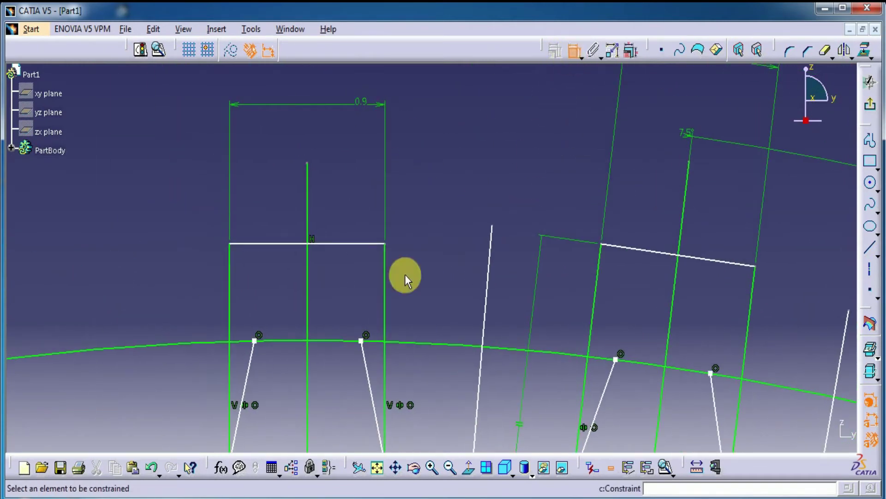
click(362, 341)
click(254, 341)
right_click(337, 299)
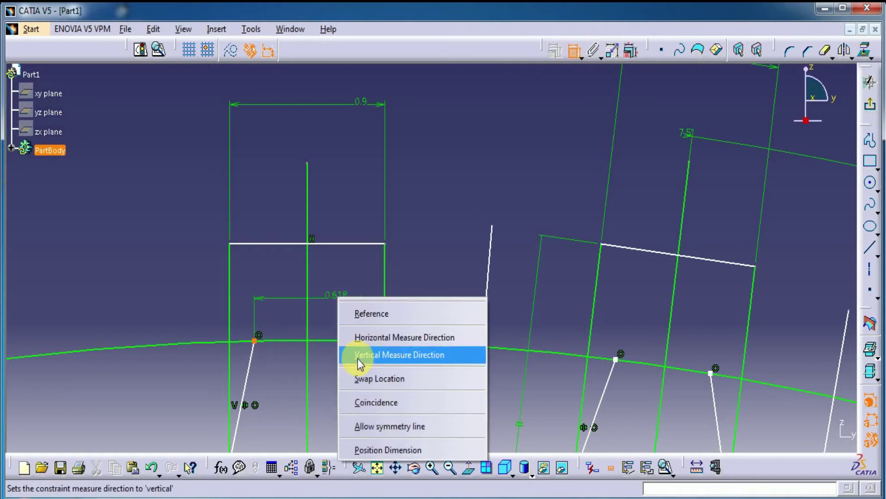
click(367, 424)
click(307, 316)
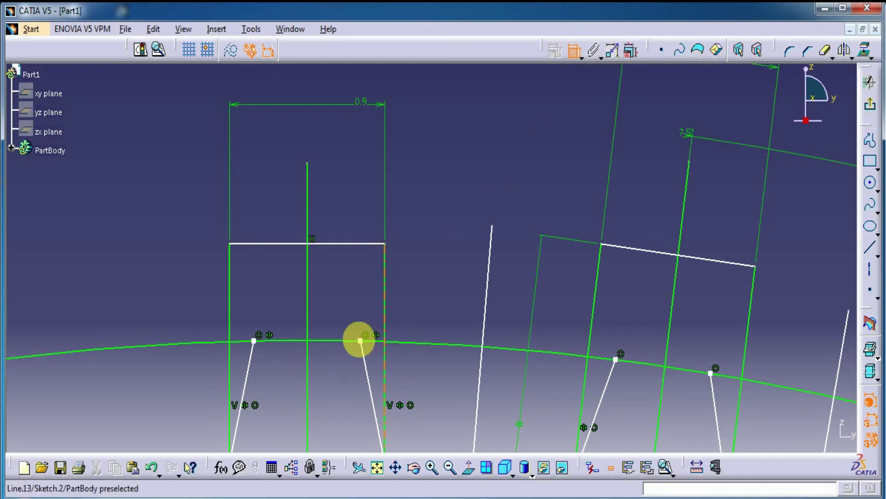
Step: Dimension the distance between the first tooth's two tip points and set it to 0.75 mm
click(360, 341)
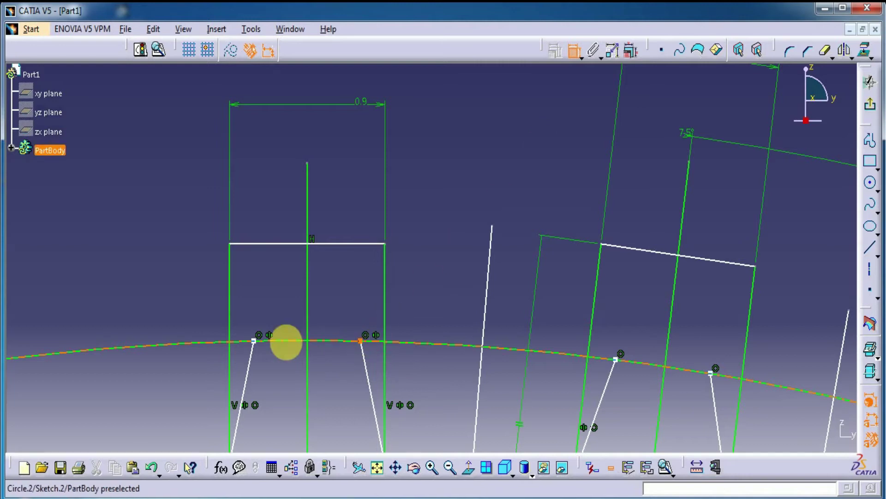
click(255, 341)
double_click(275, 294)
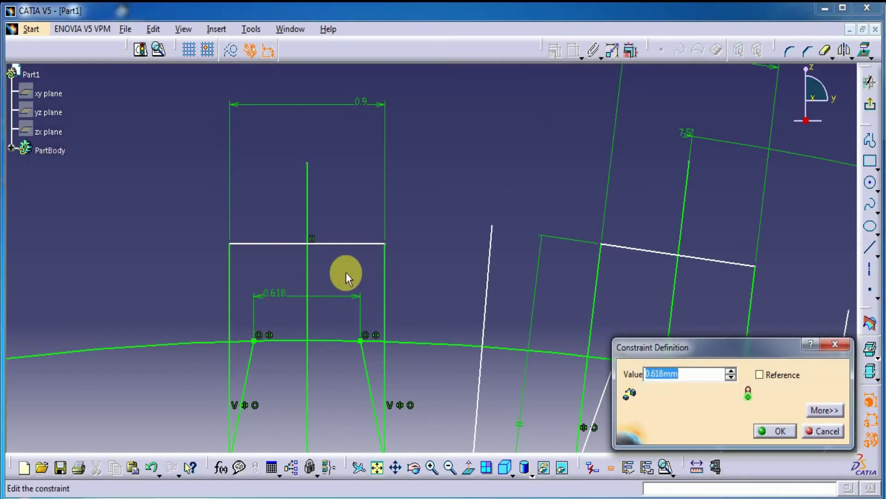
text(.75)
key(Return)
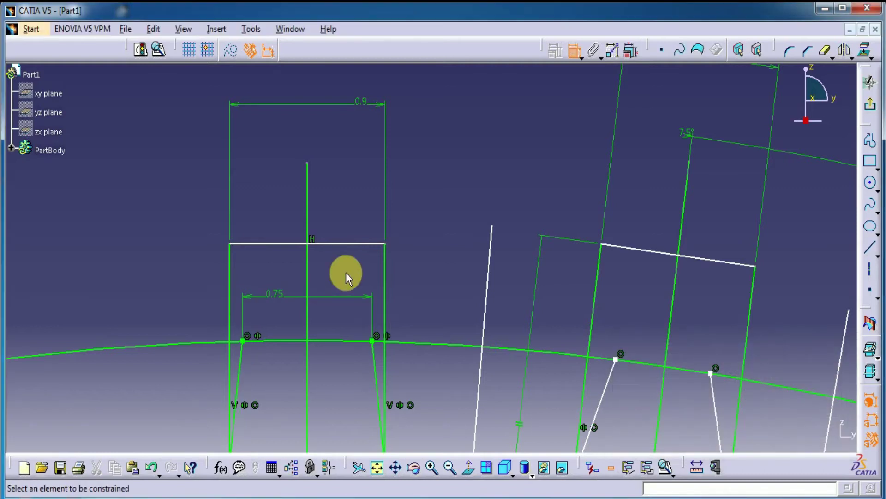
Step: Constrain the two tip points of the second tooth to be symmetric about its slanted centre line
mouse_move(416, 267)
middle_down()
mouse_move(426, 334)
mouse_move(362, 312)
middle_up()
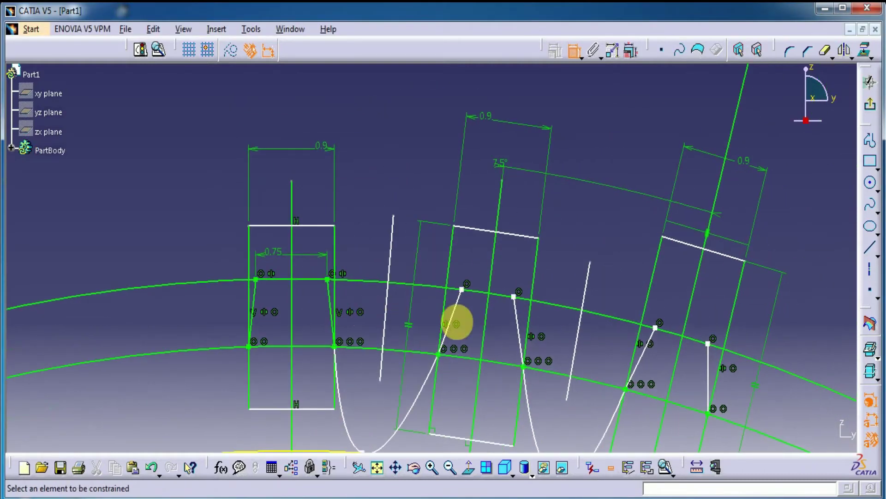
click(462, 290)
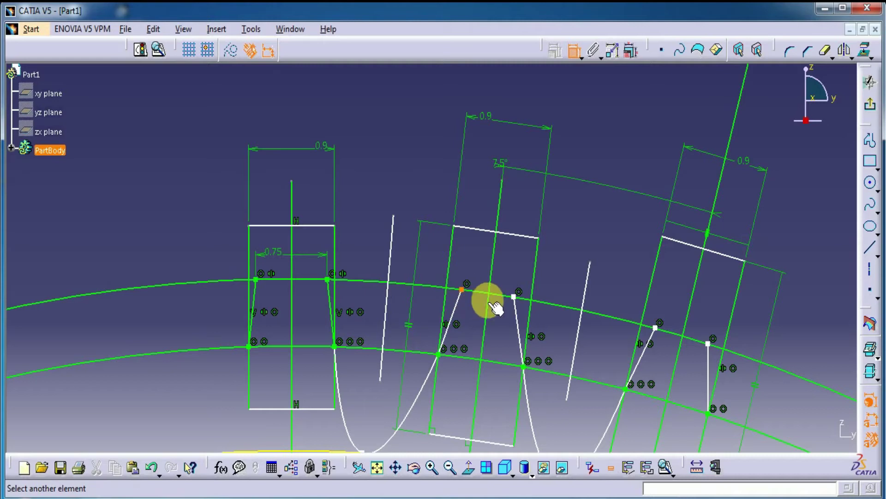
click(514, 295)
right_click(561, 260)
click(590, 389)
click(494, 278)
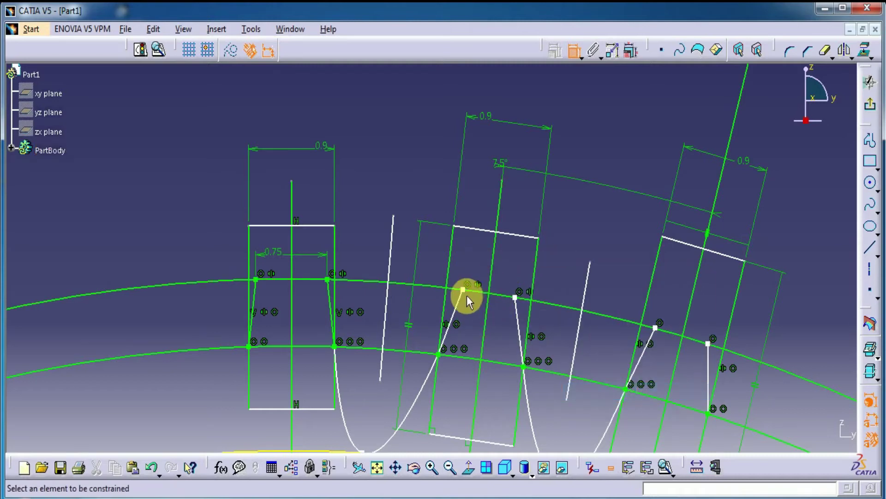
Step: Dimension the distance between the second tooth's two tip points and set it to 0.75 mm
click(463, 290)
click(515, 297)
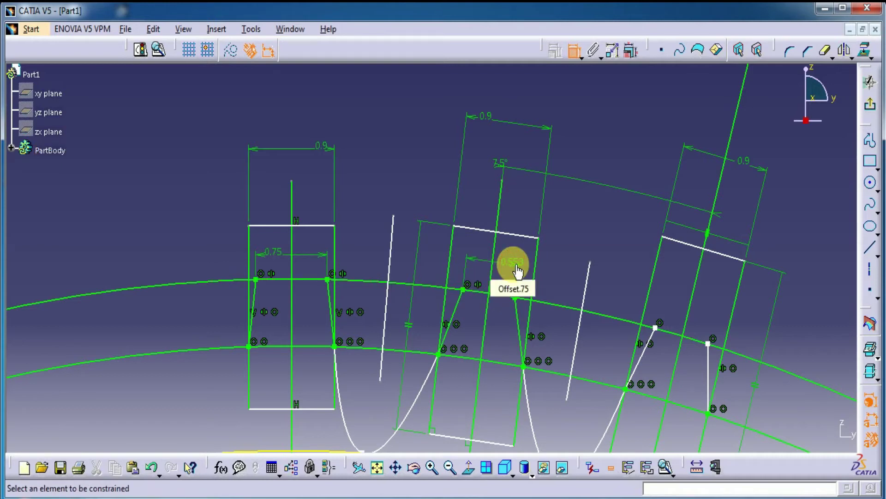
double_click(517, 268)
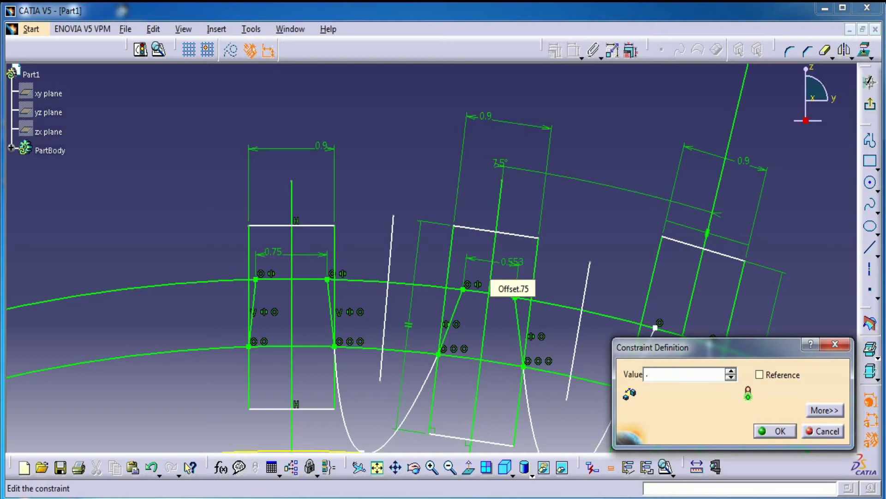
key(Return)
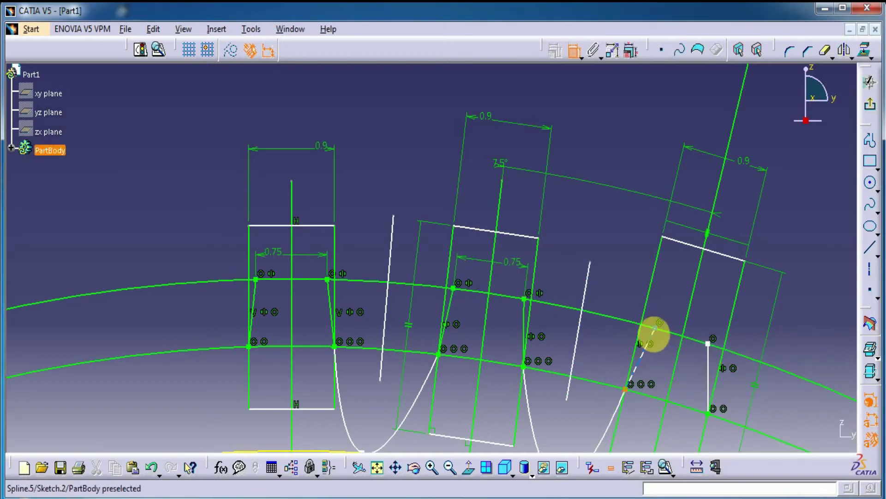
Step: Dimension the distance between the third tooth's two tip points and set it to 0.75 mm
click(655, 327)
click(710, 345)
click(705, 294)
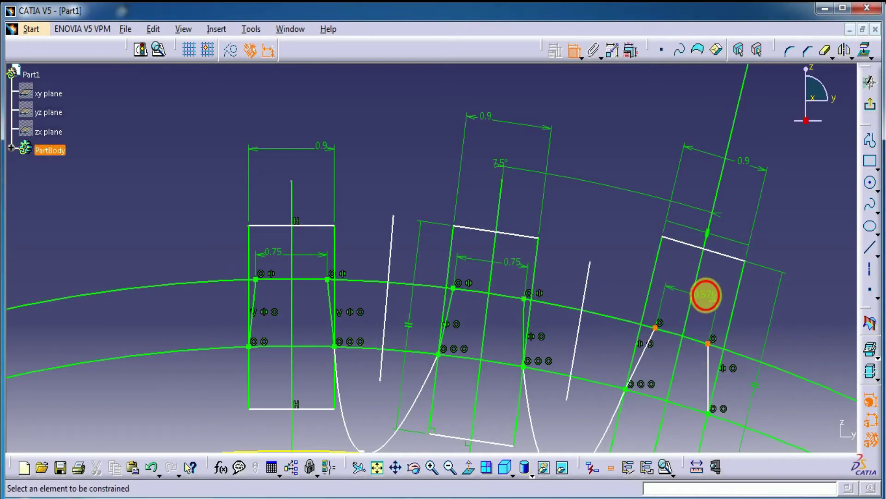
double_click(713, 296)
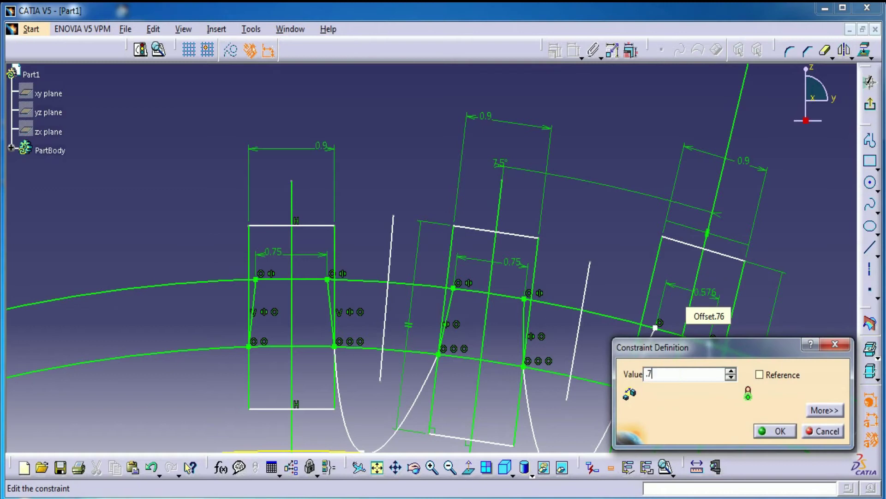
key(Return)
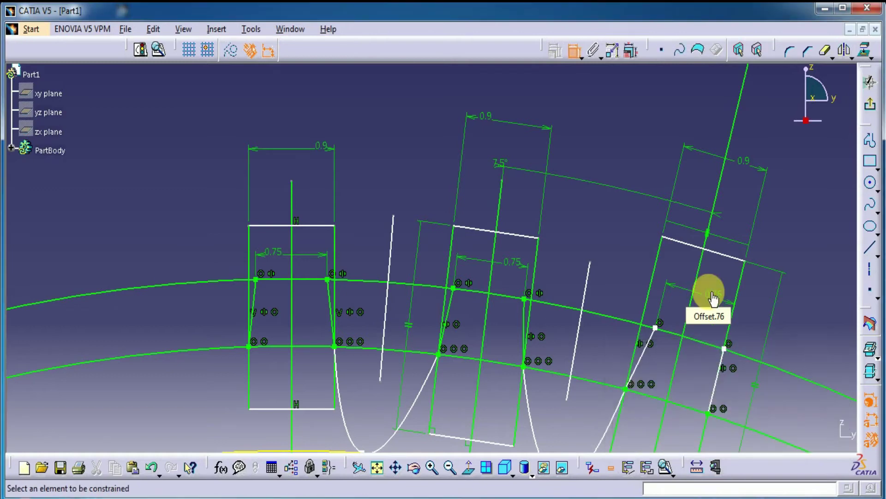
Step: Constrain the two tip points of the third tooth to be symmetric about its slanted centre line
click(724, 348)
click(655, 327)
right_click(678, 309)
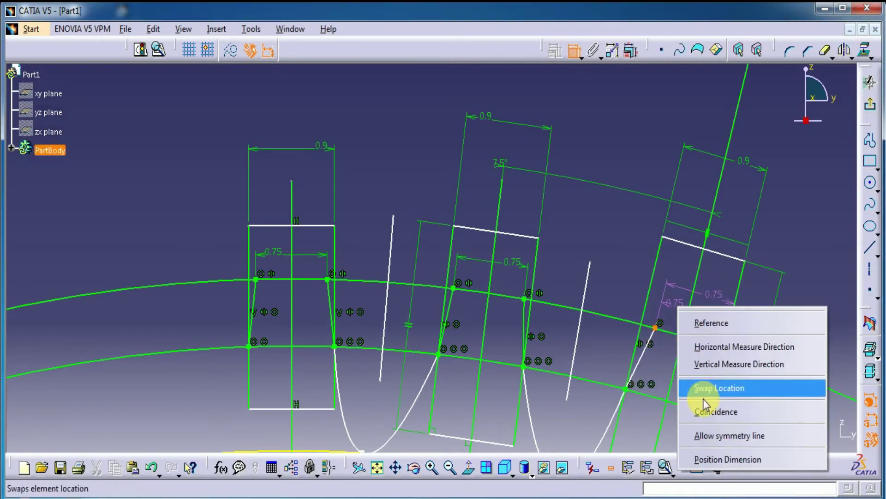
click(710, 434)
click(675, 368)
middle_drag(603, 317, 527, 253)
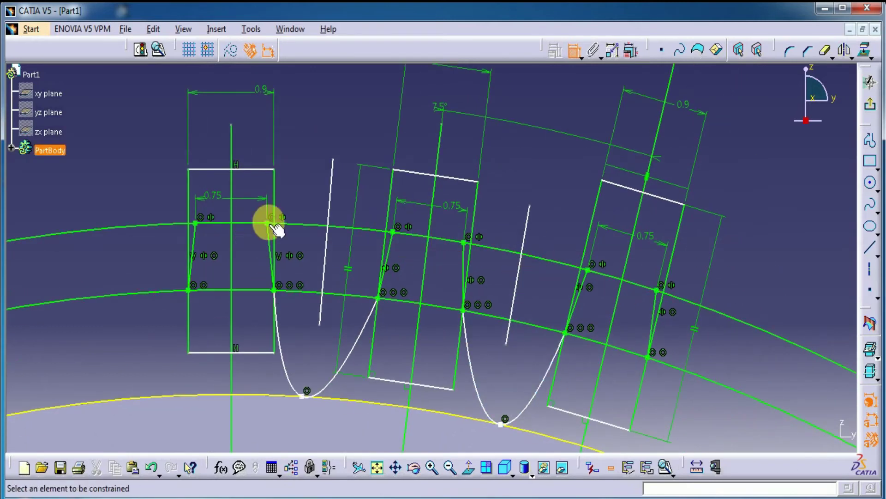
Step: Constrain the end points of the first root spline to be symmetric about the slanted line in the first gap
mouse_move(332, 323)
middle_down()
mouse_move(340, 368)
mouse_move(326, 321)
mouse_move(350, 283)
mouse_move(389, 342)
middle_up()
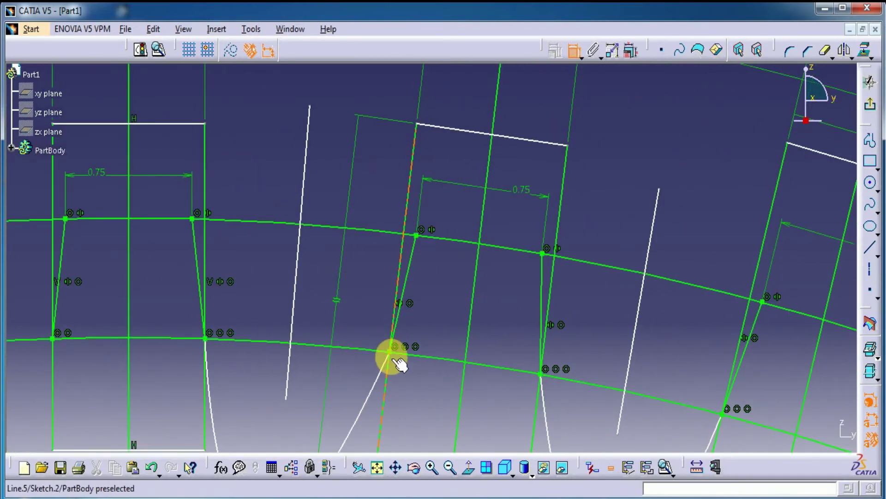
click(390, 352)
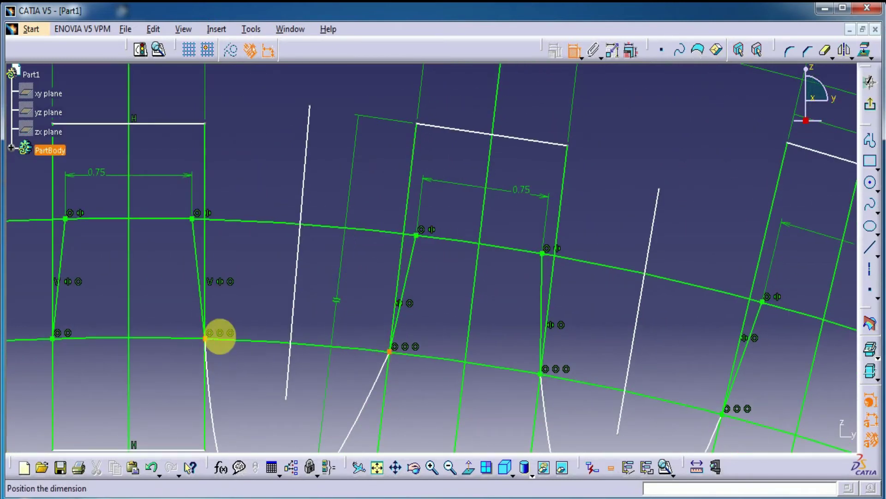
right_click(262, 283)
click(267, 410)
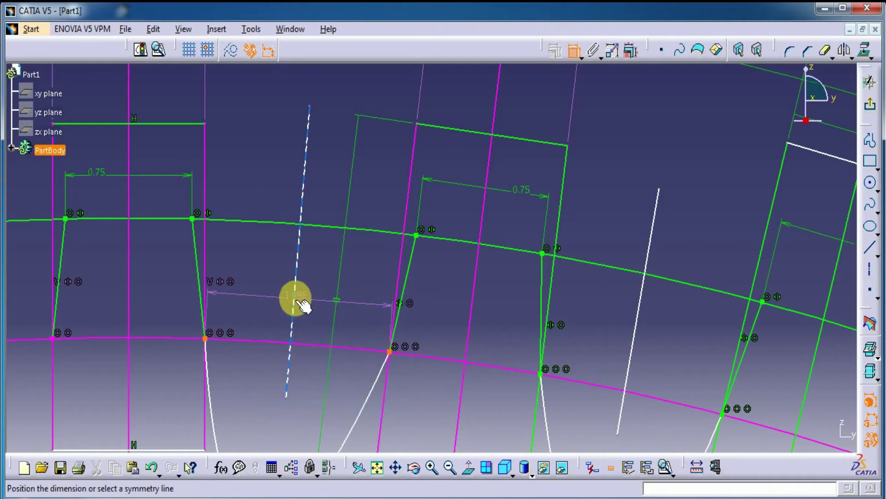
click(297, 299)
middle_drag(341, 202, 342, 222)
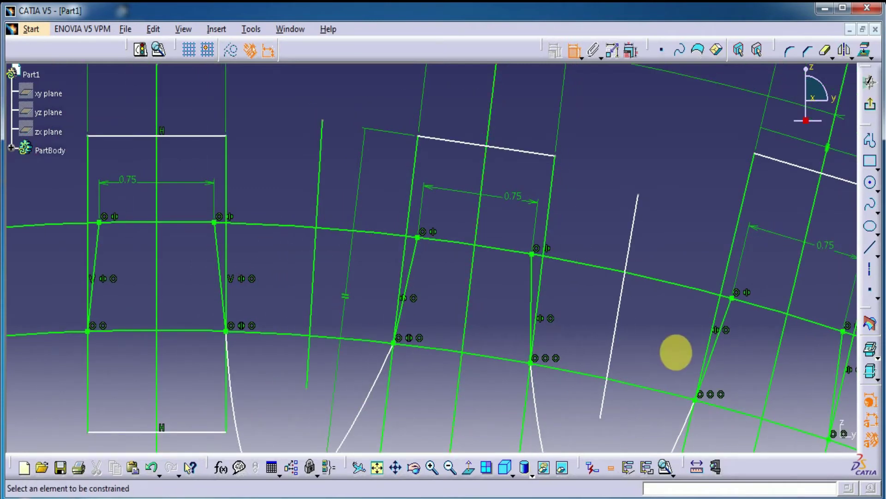
middle_drag(676, 352, 509, 314)
click(528, 361)
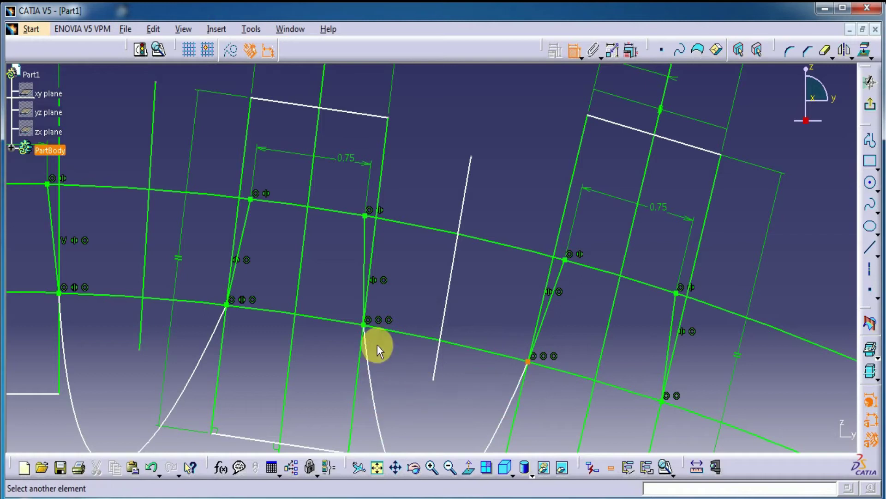
click(364, 327)
right_click(451, 132)
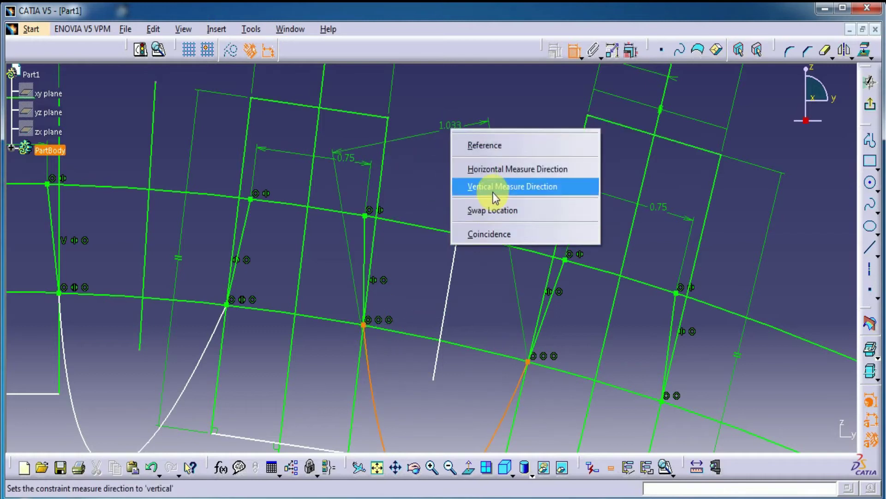
click(483, 234)
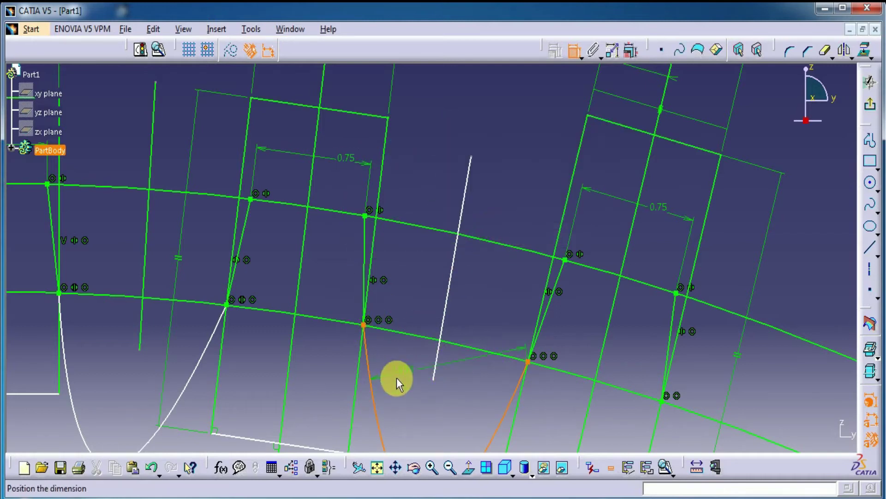
Step: Constrain the end points of the second root spline to be symmetric about the slanted line in the second gap
click(529, 362)
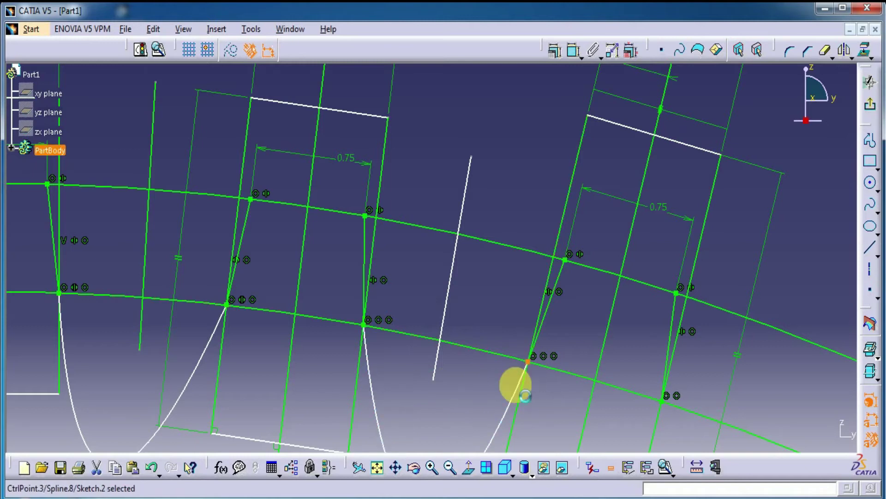
click(364, 325)
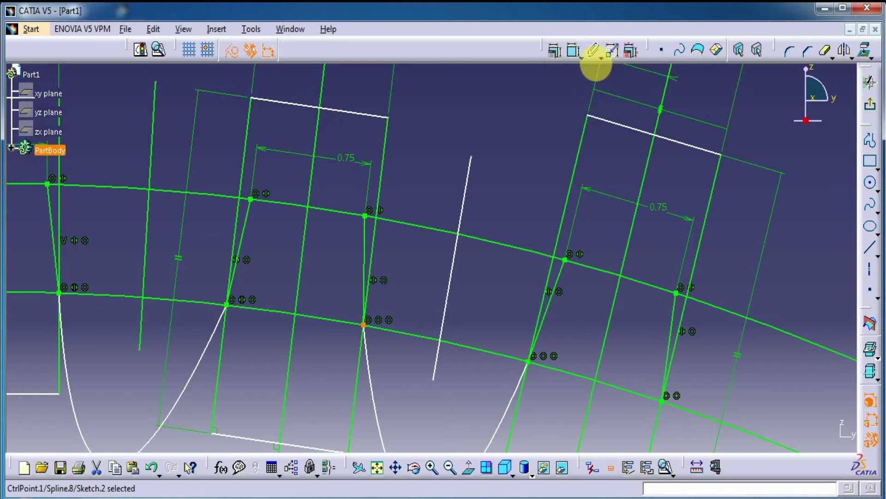
click(574, 50)
click(529, 362)
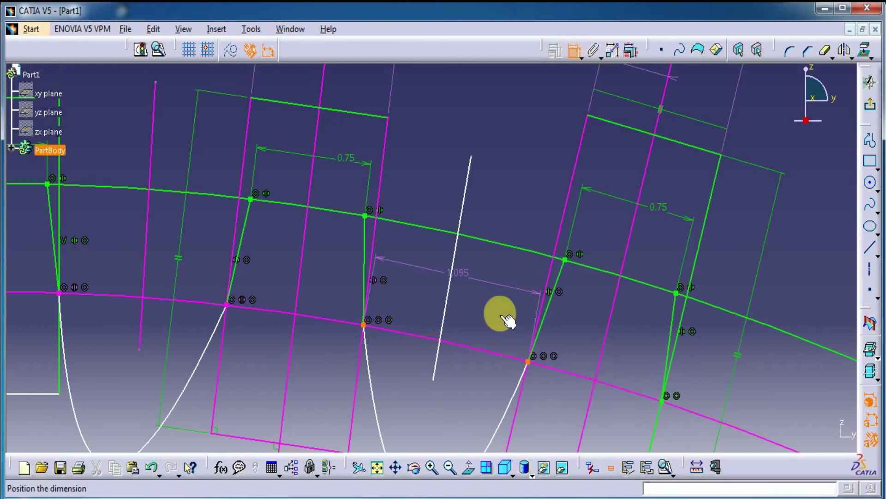
right_click(490, 297)
click(511, 425)
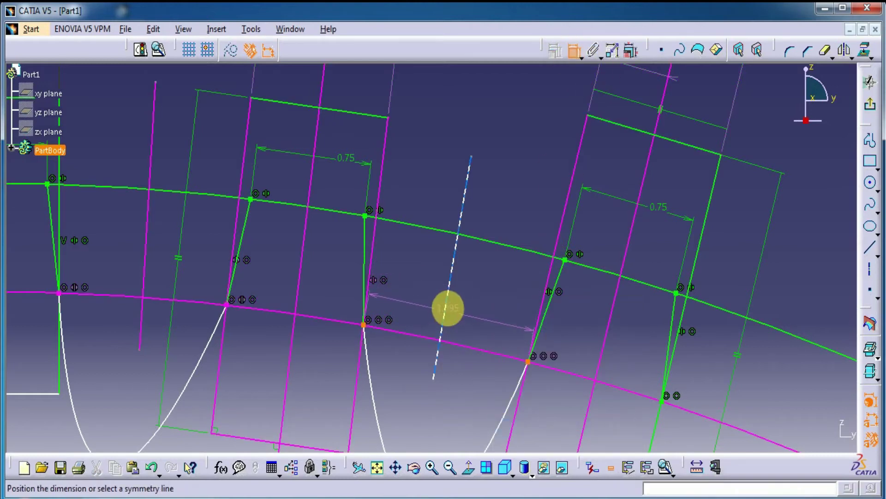
click(446, 306)
Step: Make the lowest point of the first root spline coincident with the first gap's symmetry line
mouse_move(506, 178)
middle_down()
mouse_move(517, 155)
mouse_move(399, 364)
middle_up()
middle_drag(291, 379, 295, 341)
click(574, 55)
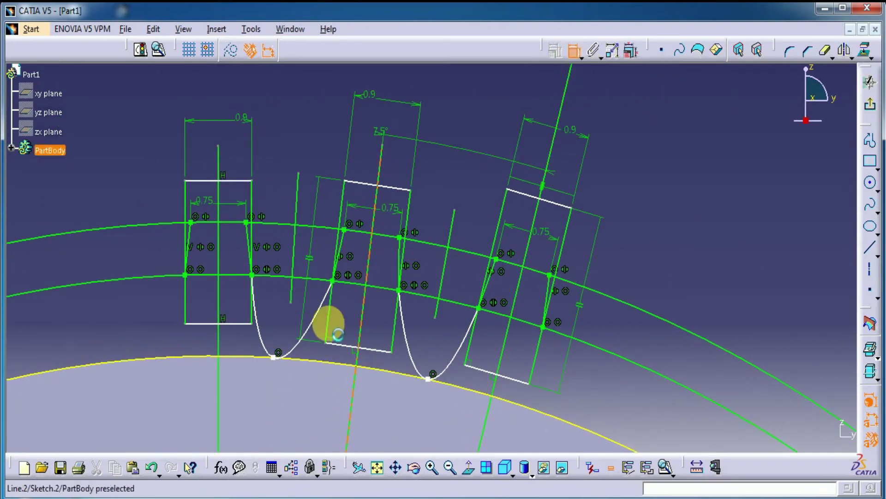
click(273, 357)
click(292, 290)
right_click(293, 124)
click(318, 209)
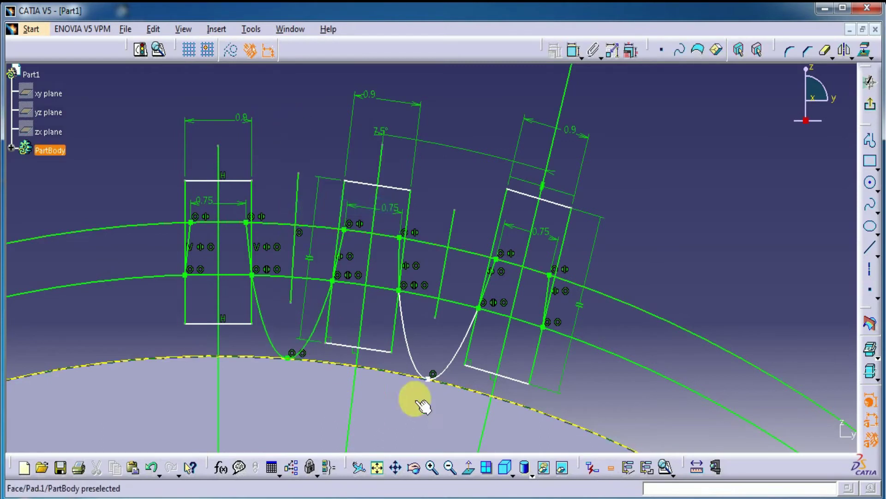
Step: Make the lowest point of the second root spline coincident with the second gap's symmetry line
click(574, 50)
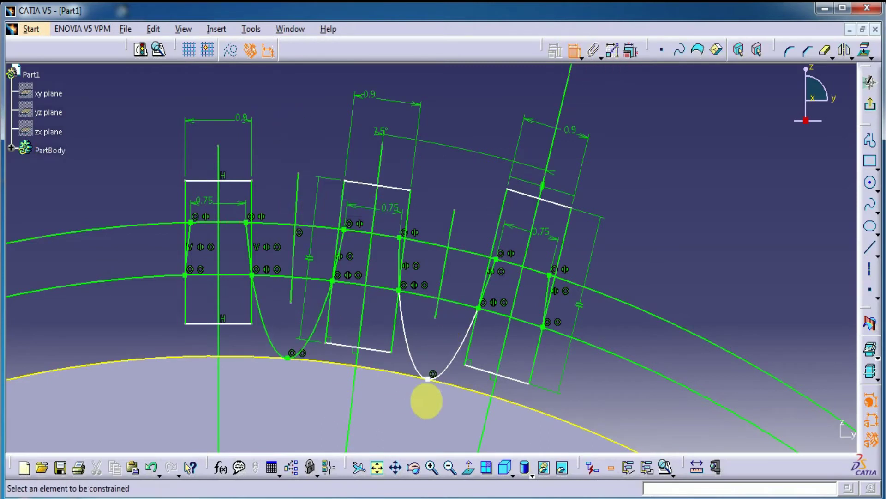
click(429, 378)
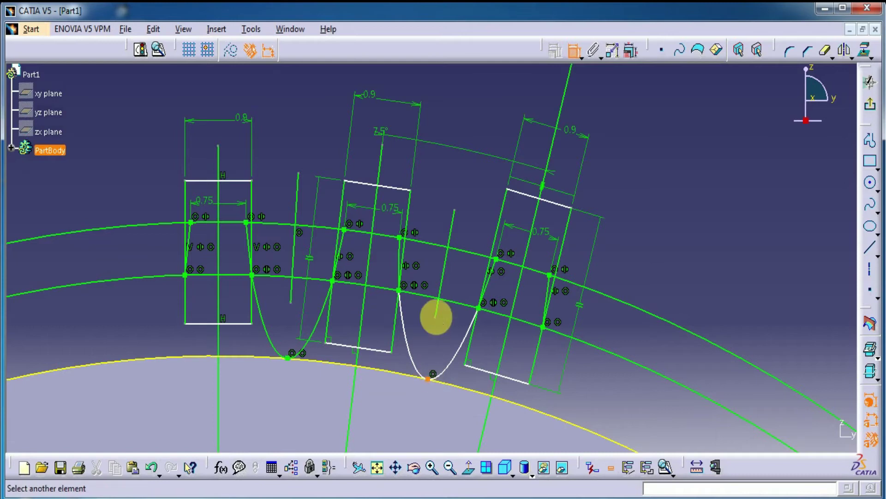
click(441, 313)
right_click(464, 181)
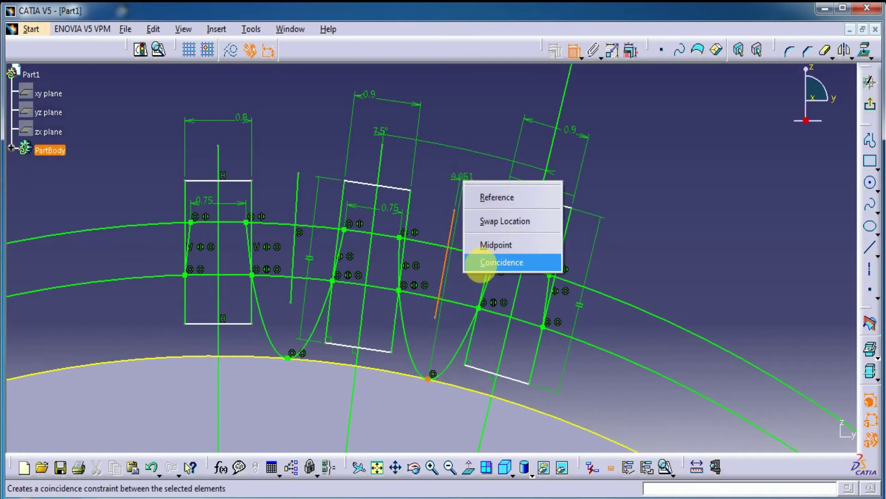
click(481, 263)
Step: Set the tip width of the second tooth to 0.65 mm
mouse_move(667, 192)
middle_down()
mouse_move(675, 203)
mouse_move(652, 380)
mouse_move(627, 190)
mouse_move(490, 300)
middle_up()
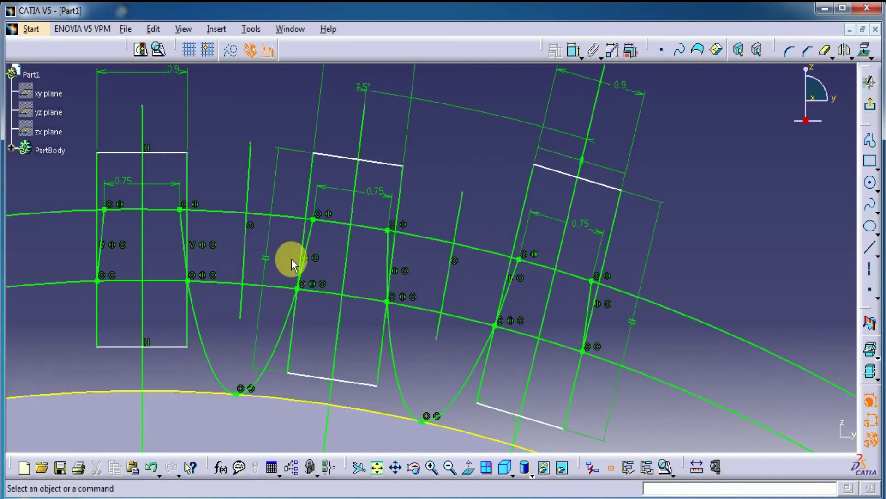
middle_drag(331, 345, 404, 347)
mouse_move(461, 310)
middle_down()
mouse_move(465, 477)
mouse_move(455, 292)
mouse_move(478, 275)
middle_up()
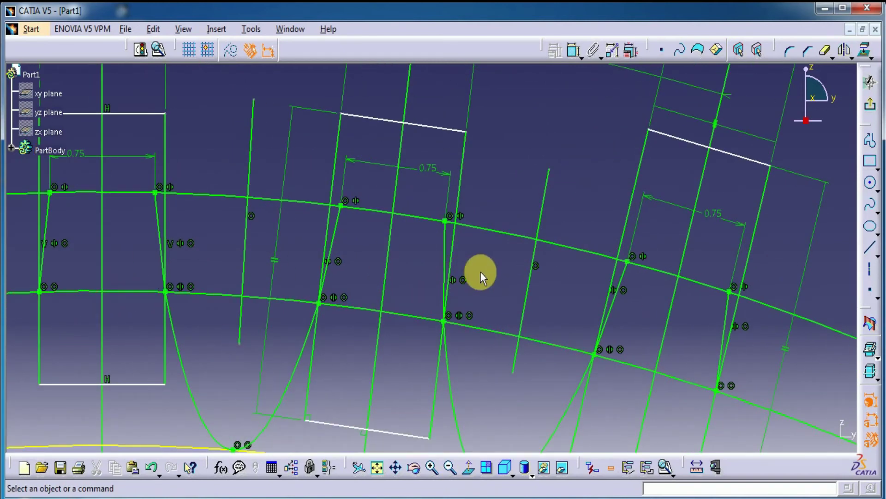
double_click(419, 172)
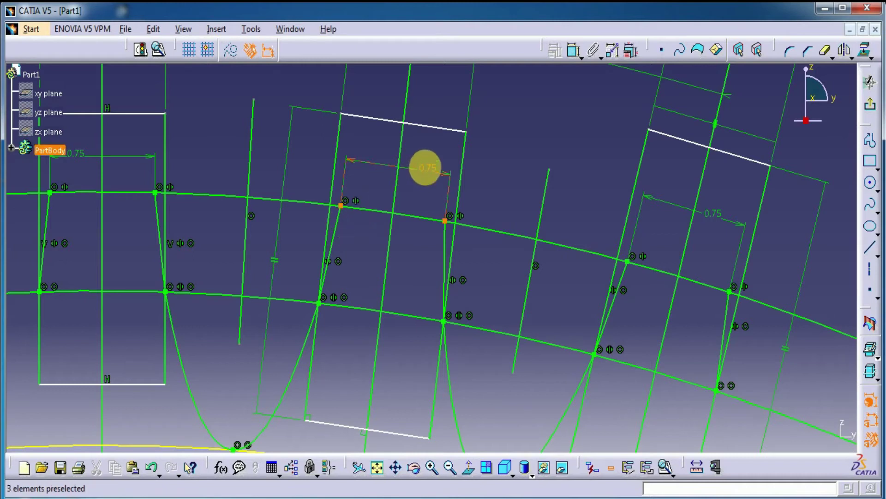
text(.65)
key(Return)
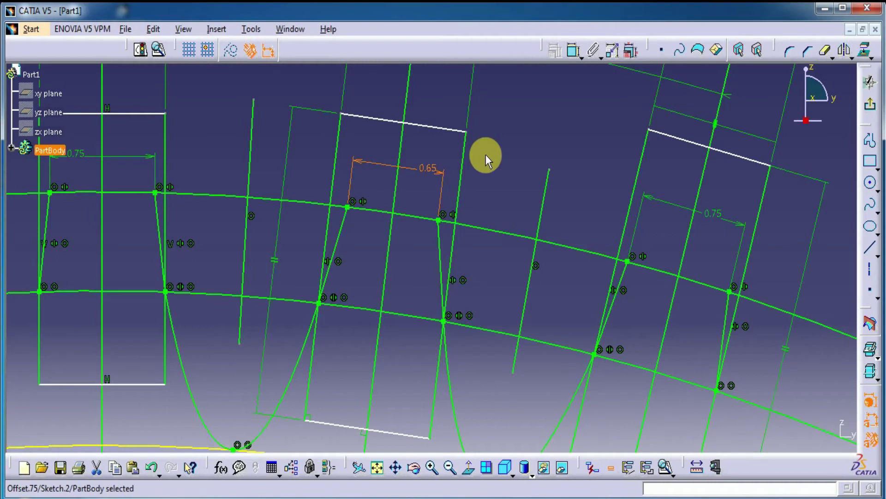
Step: Set the tip width of the first tooth to 0.65 mm
middle_drag(486, 155, 532, 220)
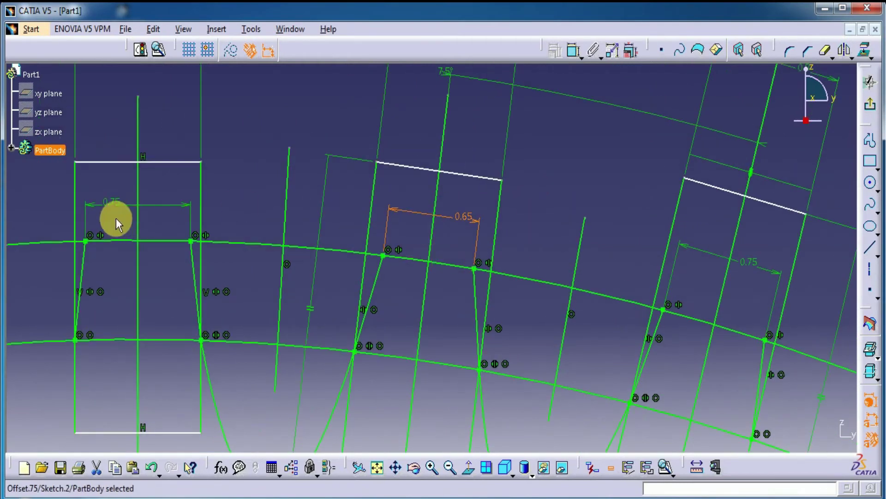
double_click(113, 202)
text(.65)
key(Return)
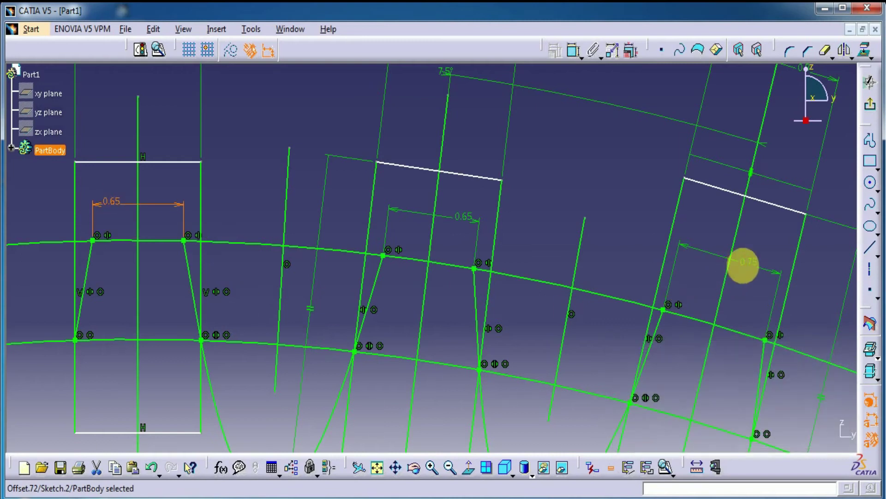
Step: Set the tip width of the third tooth to 0.65 mm
double_click(743, 263)
text(.6)
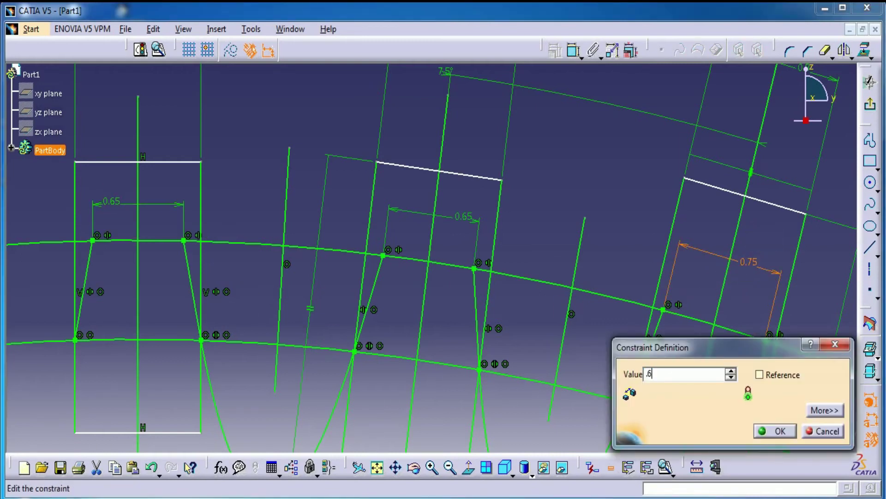
text(5)
key(Return)
middle_drag(606, 200, 600, 269)
middle_drag(740, 258, 716, 257)
click(716, 257)
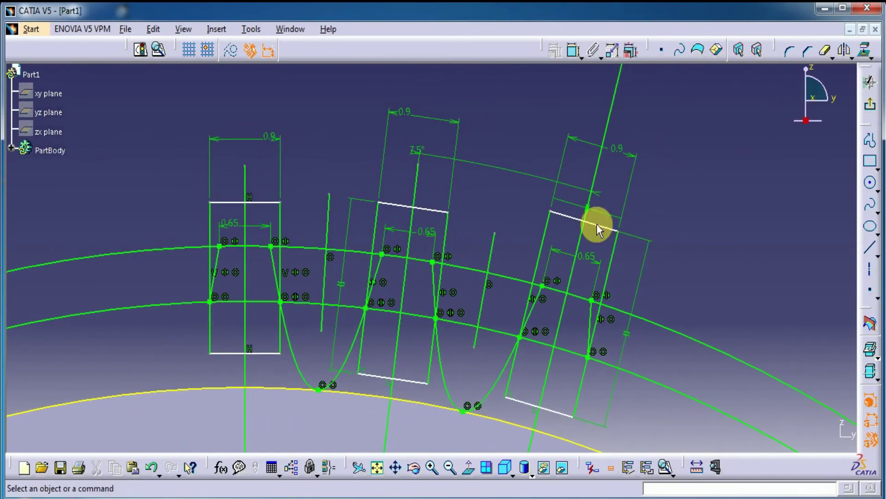
Step: Convert the symmetry lines in both tooth gaps to construction elements
click(493, 246)
ctrl+click(328, 208)
click(231, 51)
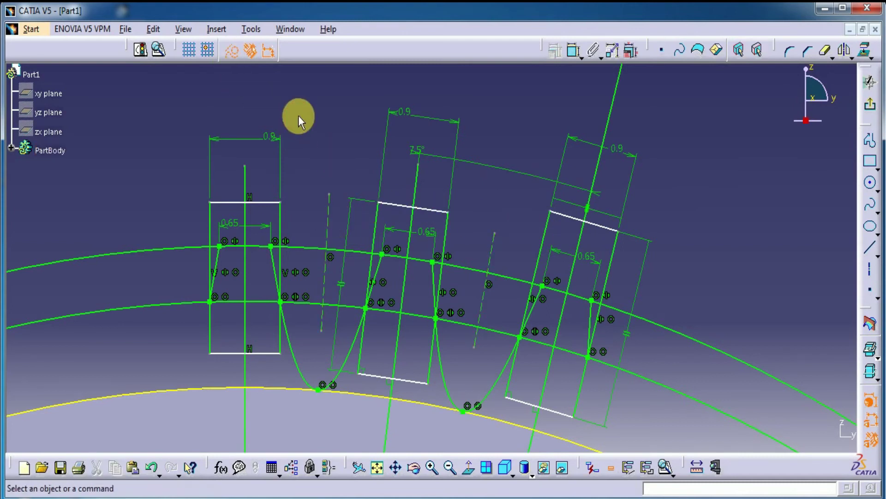
Step: Quick Trim the short pieces of the outer circle between the second tooth's tip points and its rectangle sides
click(824, 49)
ctrl+middle_drag(384, 302, 386, 217)
click(237, 243)
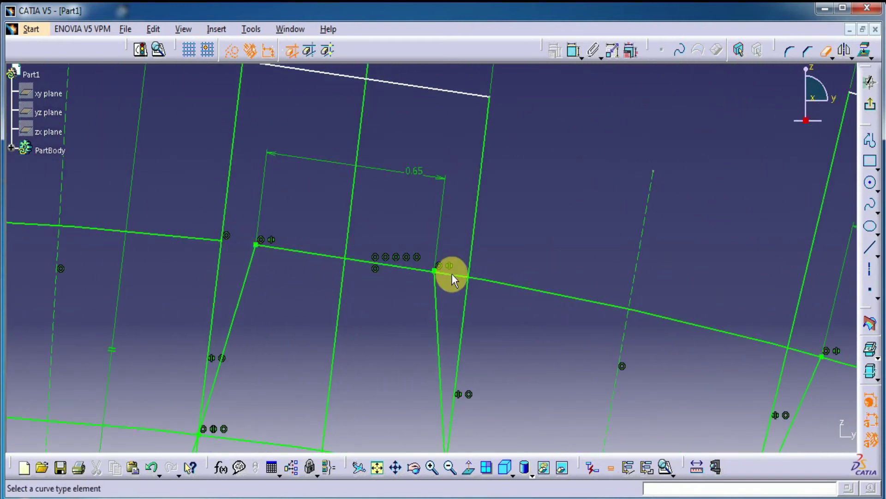
mouse_move(398, 342)
ctrl+middle_down()
mouse_move(391, 427)
mouse_move(408, 223)
ctrl+middle_up()
middle_drag(337, 303, 329, 378)
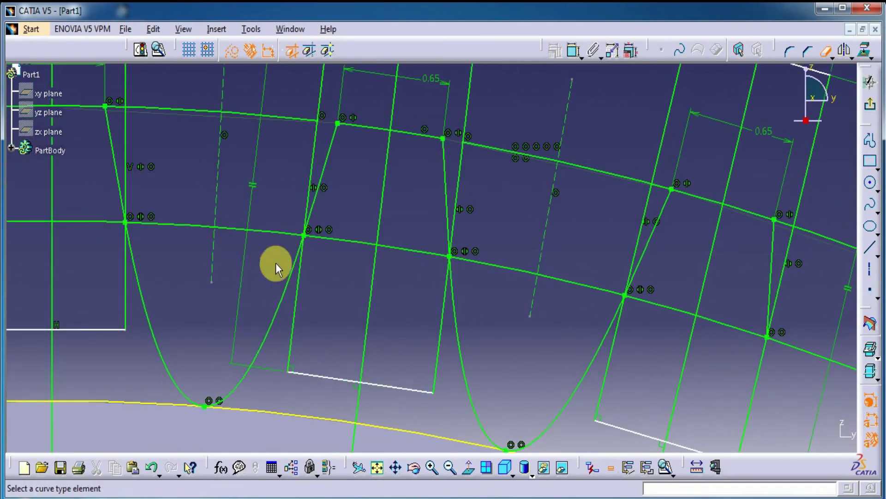
Step: Trim away the base circle across the second tooth, between the two construction lines in the neighbouring gaps
click(277, 232)
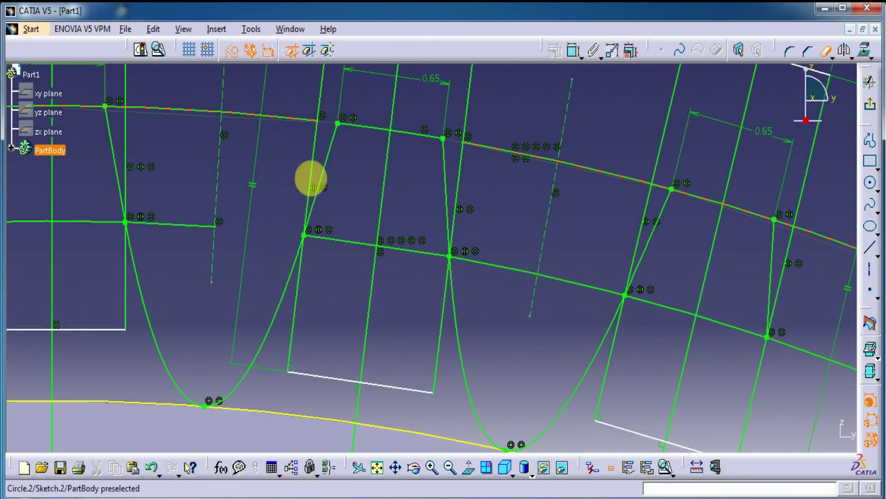
click(486, 265)
middle_drag(482, 205, 480, 258)
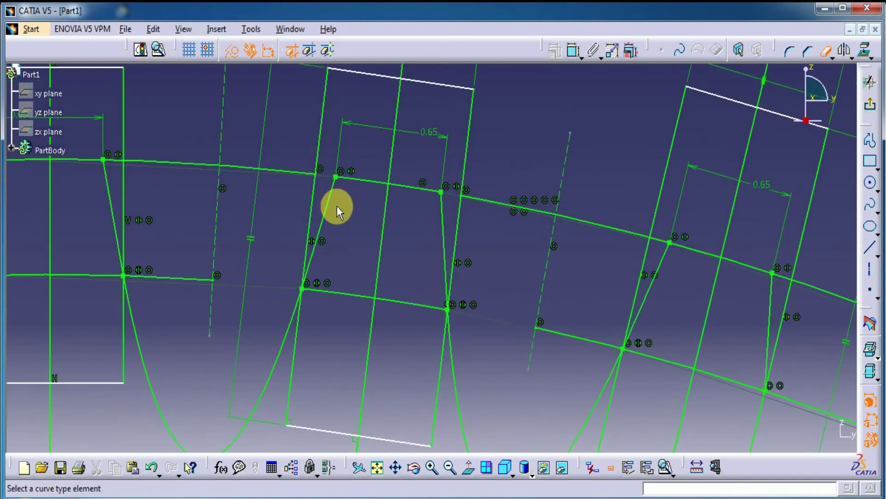
click(342, 295)
click(402, 301)
mouse_move(400, 323)
middle_down()
mouse_move(410, 351)
mouse_move(326, 367)
middle_up()
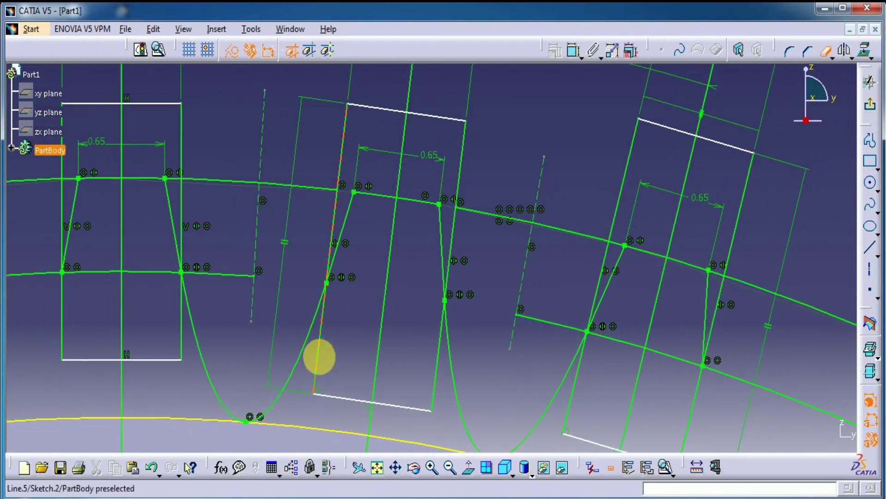
Step: Trim away the second tooth rectangle's lower edge and the parts of its sides below the tooth base points
click(336, 394)
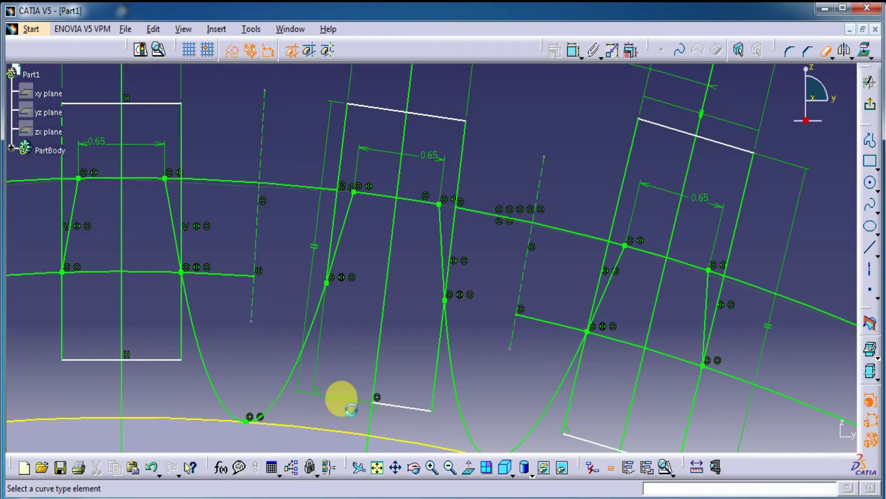
click(437, 393)
click(408, 406)
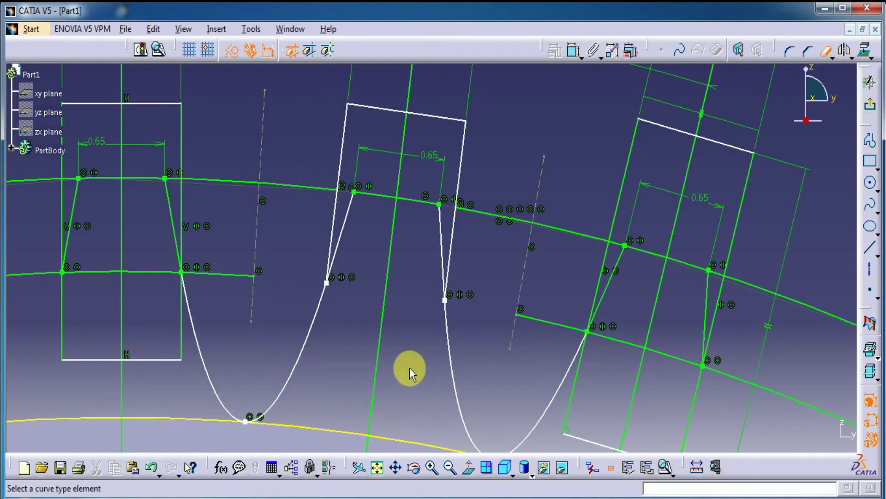
Step: Trim the second tooth's centre line below the outer circle and convert its remaining upper piece to a construction element
click(382, 357)
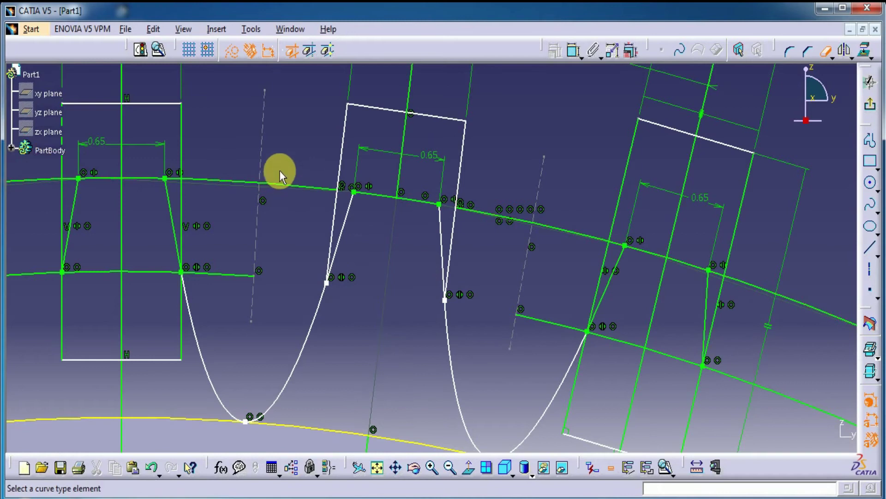
middle_drag(318, 113, 320, 221)
click(822, 52)
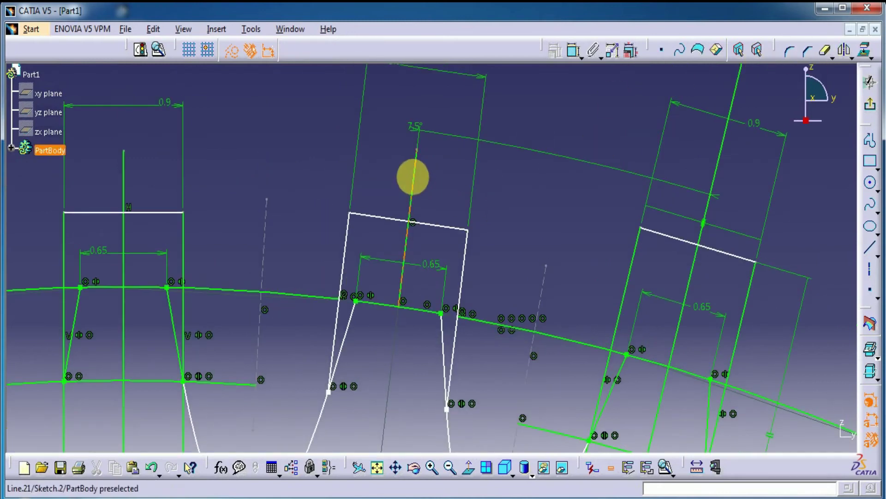
click(412, 175)
mouse_move(287, 209)
ctrl+middle_down()
mouse_move(287, 248)
mouse_move(328, 317)
ctrl+middle_up()
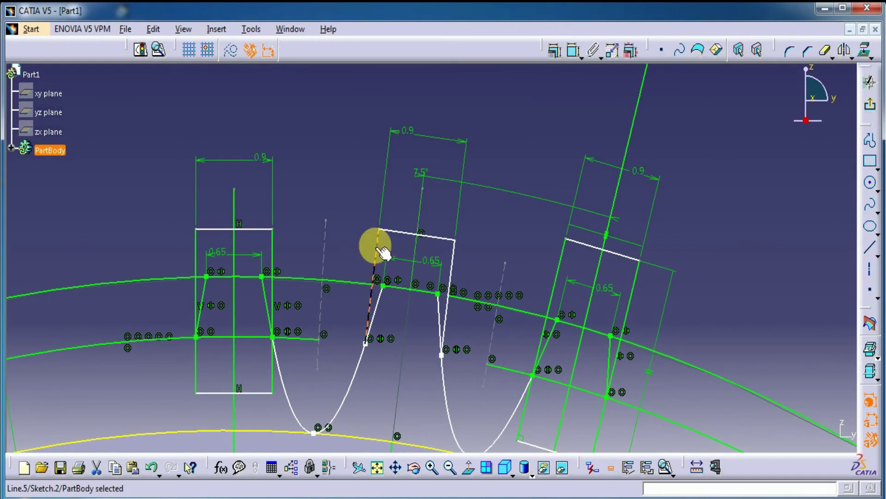
Step: Delete the remaining sides and upper edge of the second tooth's rectangle
key(Delete)
click(390, 229)
key(Delete)
click(450, 257)
key(Delete)
Step: Delete the remaining arcs of the outer circle and the base circle outside the second tooth
click(360, 290)
key(Delete)
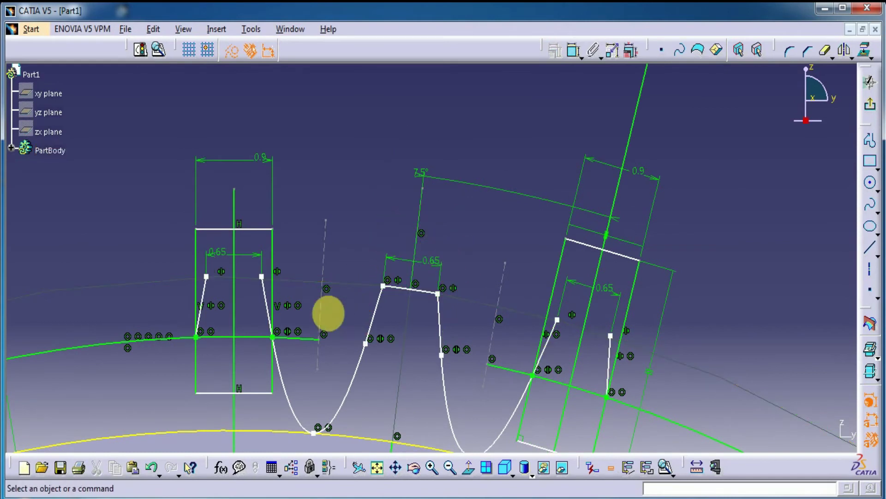
click(303, 336)
key(Delete)
middle_drag(297, 342, 278, 280)
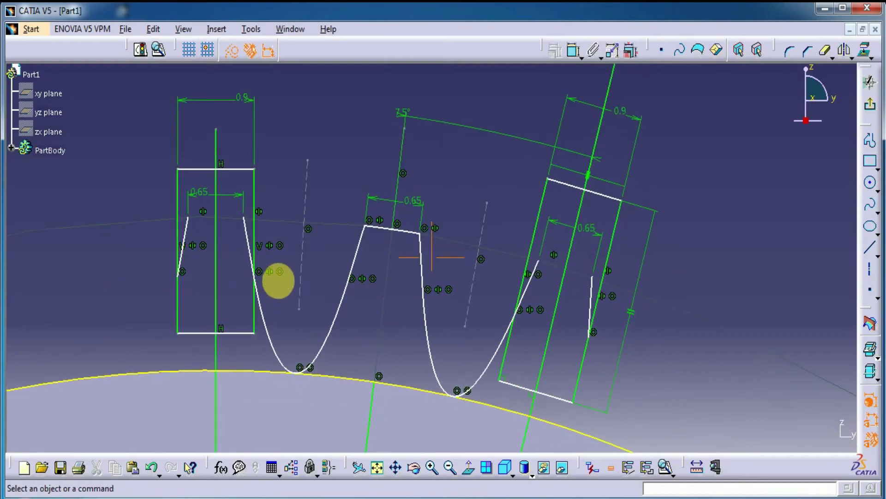
Step: Quick Trim the halves of both root splines that run towards the first and third teeth, keeping the second tooth's halves
click(824, 50)
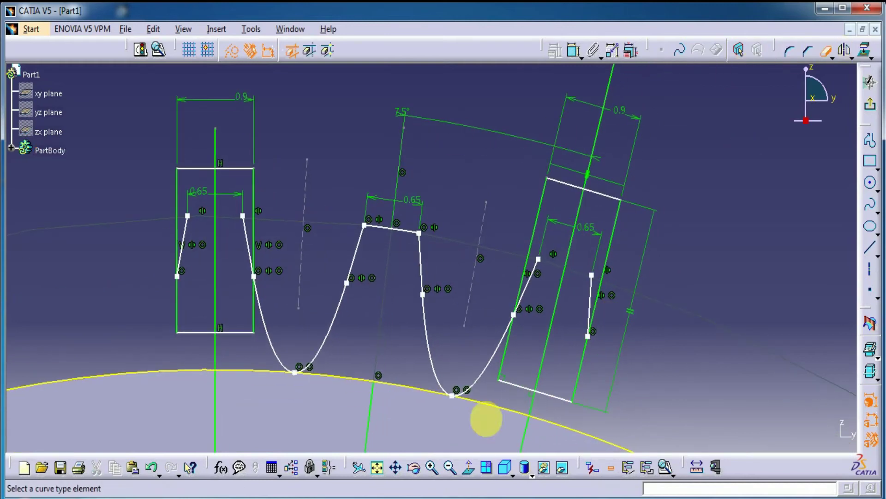
click(484, 369)
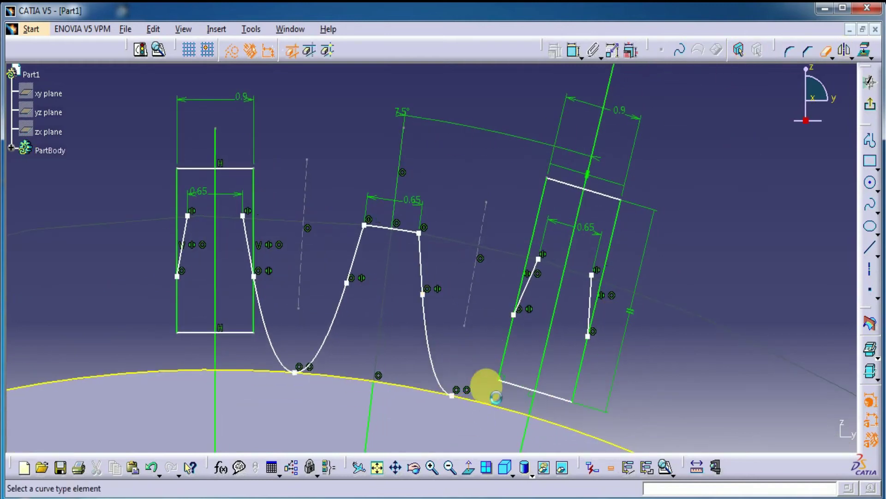
click(274, 344)
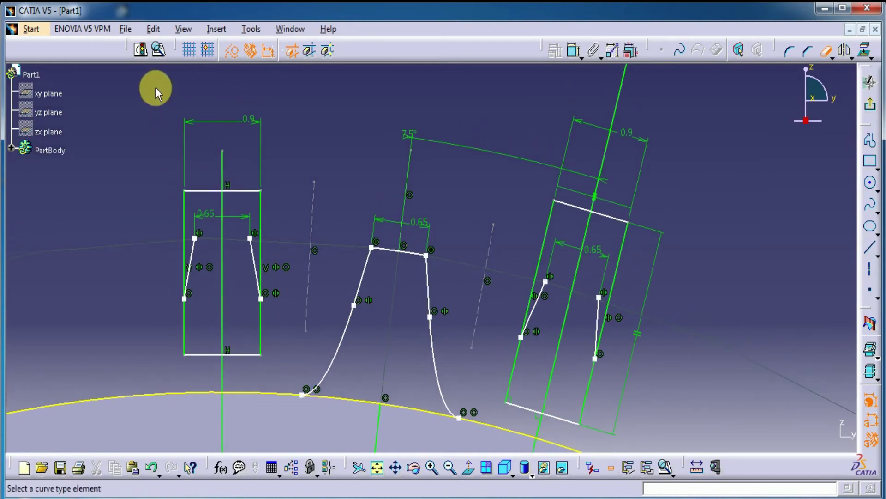
click(825, 51)
Step: Try to delete all of the first tooth's geometry together, and undo the deletion
drag(152, 98, 282, 365)
key(Delete)
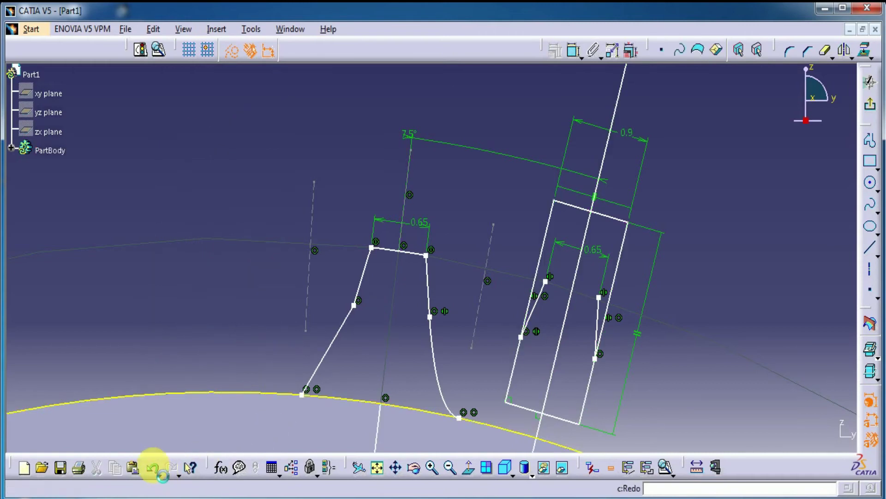
click(153, 467)
Step: Delete the first tooth's rectangle, flank lines, centre line and dimensions, keeping its base point nearest the second tooth
click(273, 303)
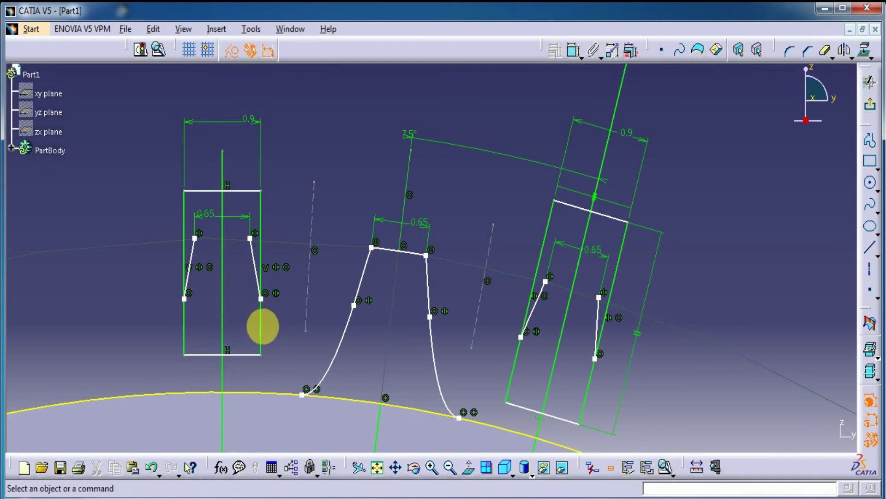
ctrl+click(185, 323)
ctrl+click(192, 257)
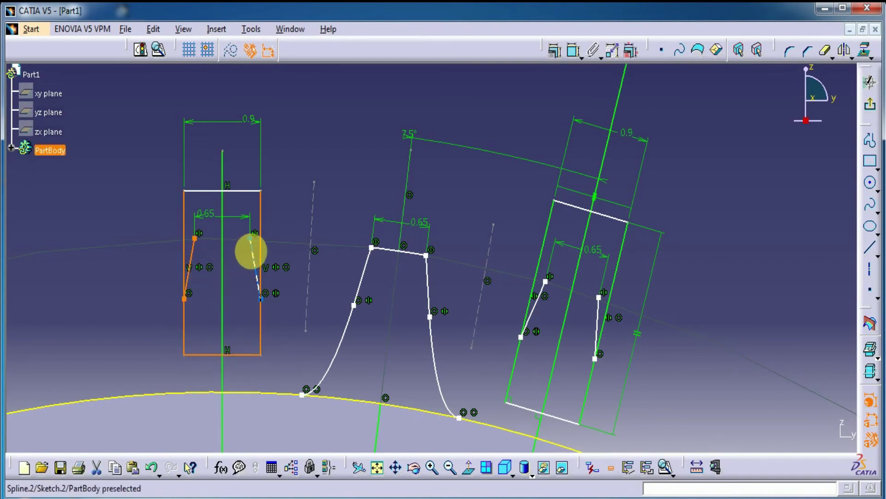
key(Delete)
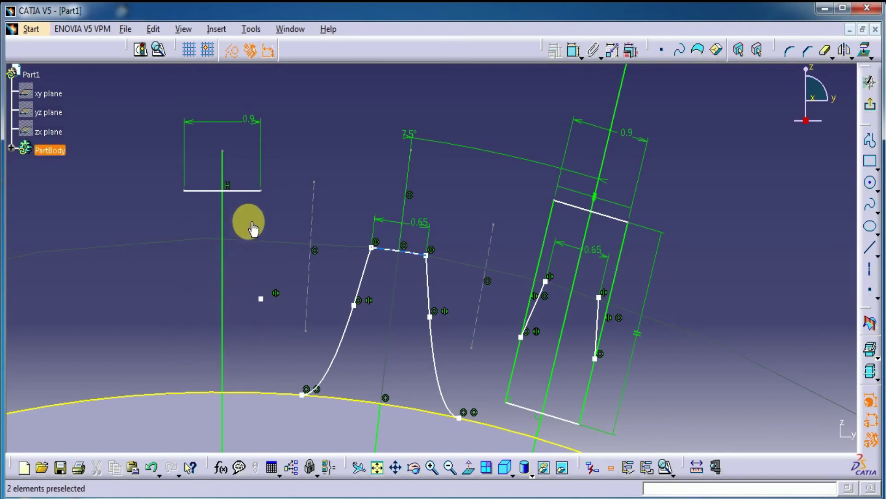
drag(159, 125, 295, 235)
key(Delete)
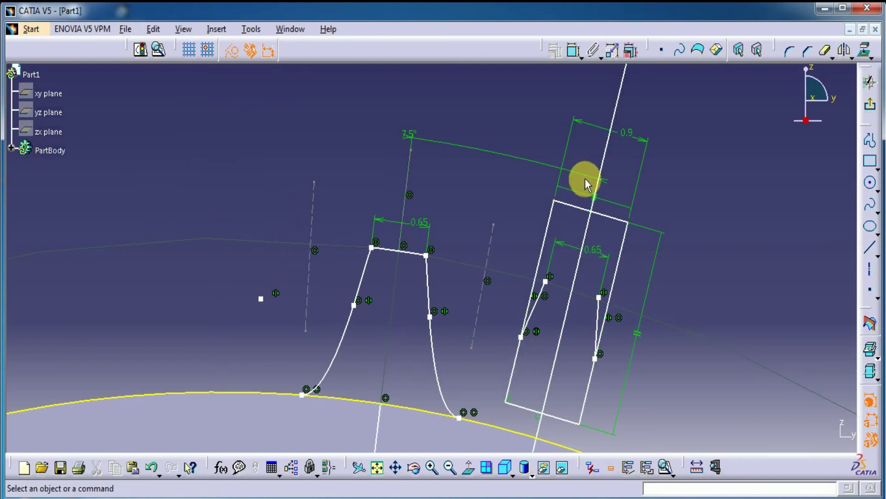
Step: Delete the third tooth's rectangle sides and upper edge, outer flank, dimensions and long centre line
middle_drag(663, 174, 642, 205)
drag(538, 106, 616, 352)
key(Delete)
drag(627, 169, 525, 305)
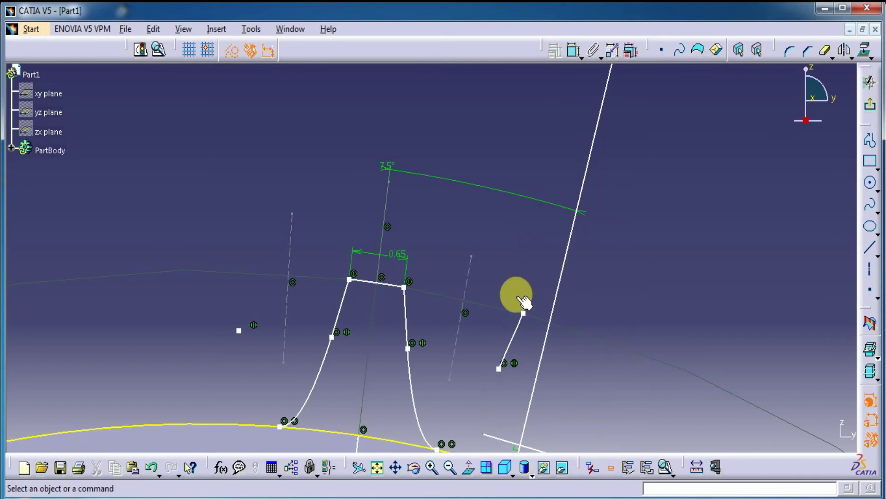
click(555, 307)
key(Delete)
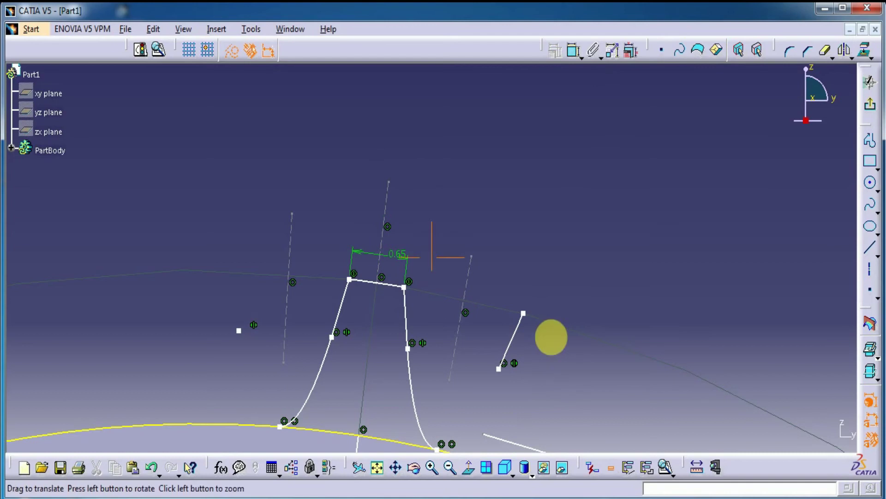
Step: Delete the third tooth's inner flank line and the rectangle's lower edge, keeping the base point
middle_drag(551, 337, 501, 257)
click(463, 258)
key(Delete)
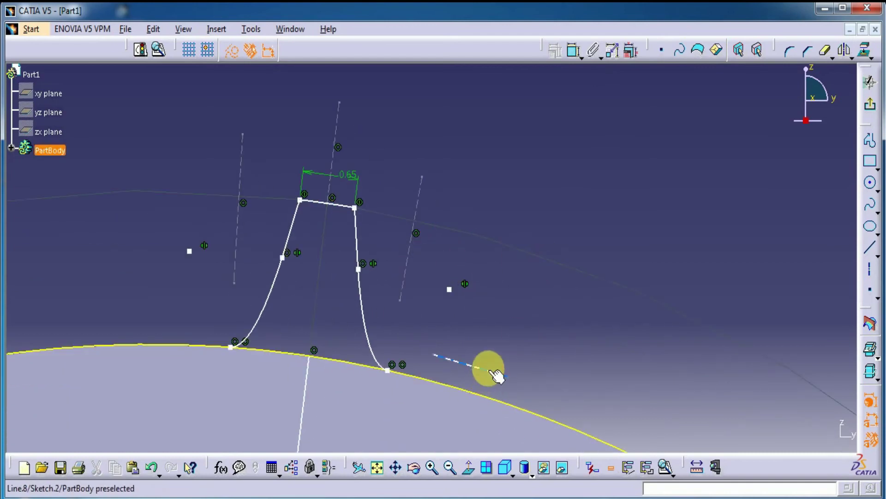
click(489, 370)
key(Delete)
Step: Convert the two leftover base points on either side of the second tooth to construction elements
click(526, 339)
click(232, 57)
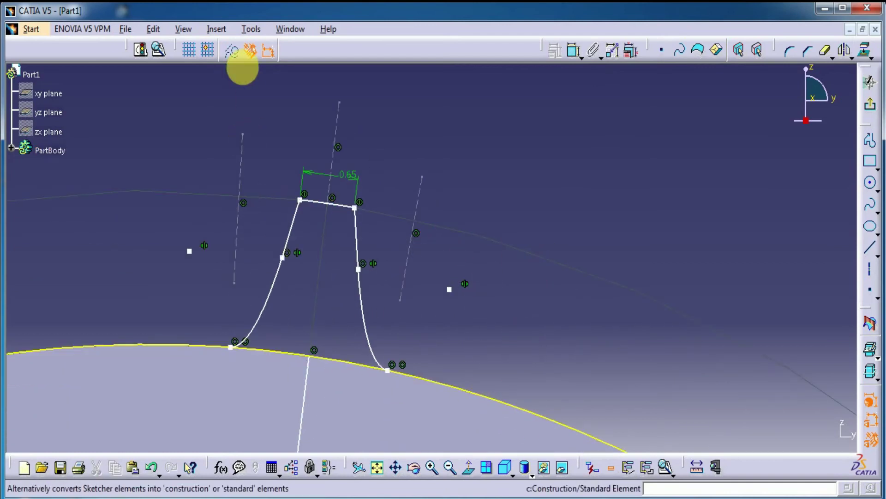
click(449, 289)
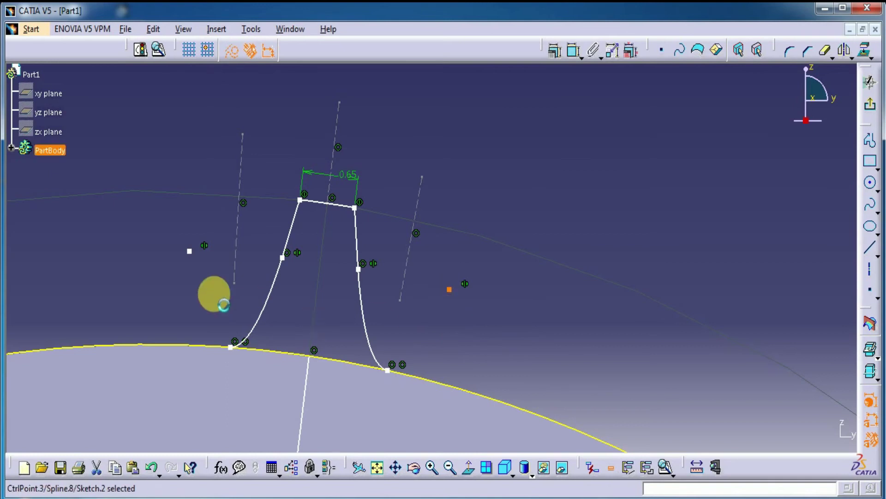
click(231, 53)
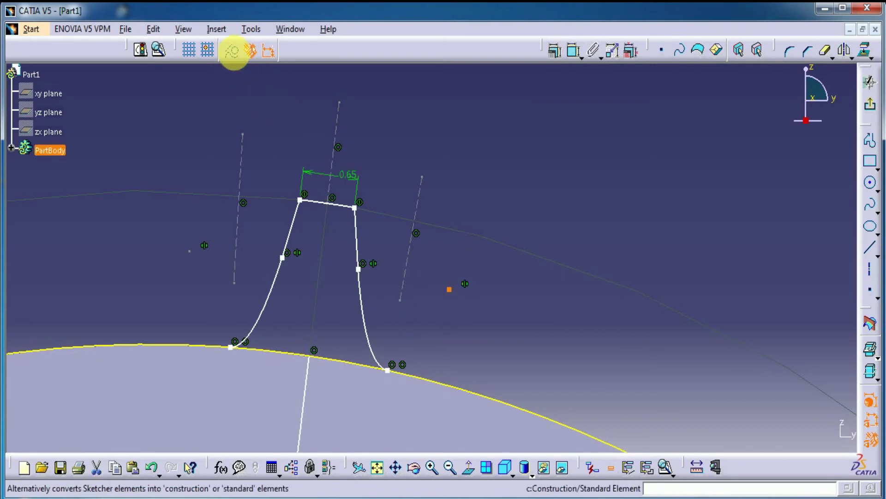
click(230, 51)
mouse_move(500, 191)
middle_down()
mouse_move(502, 228)
mouse_move(542, 297)
mouse_move(527, 252)
middle_up()
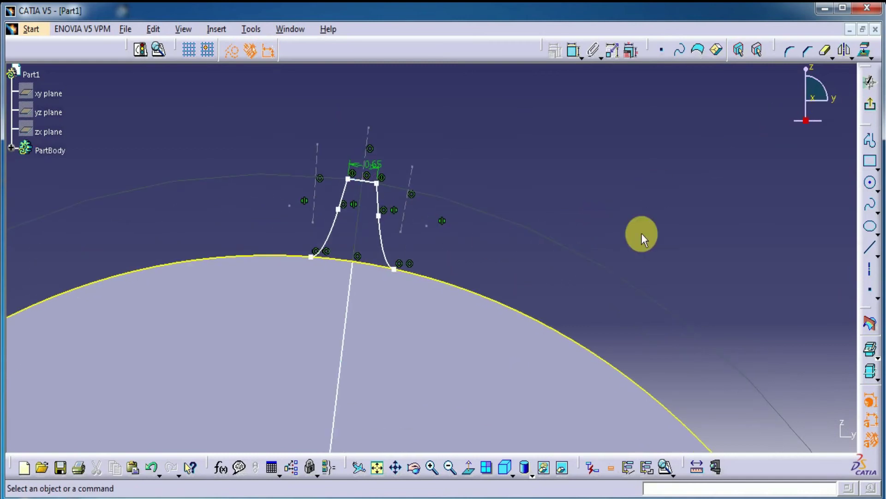
Step: Quick Trim the projected disc edge outside the tooth, keeping the arc between the tooth's feet as a standard element
click(824, 49)
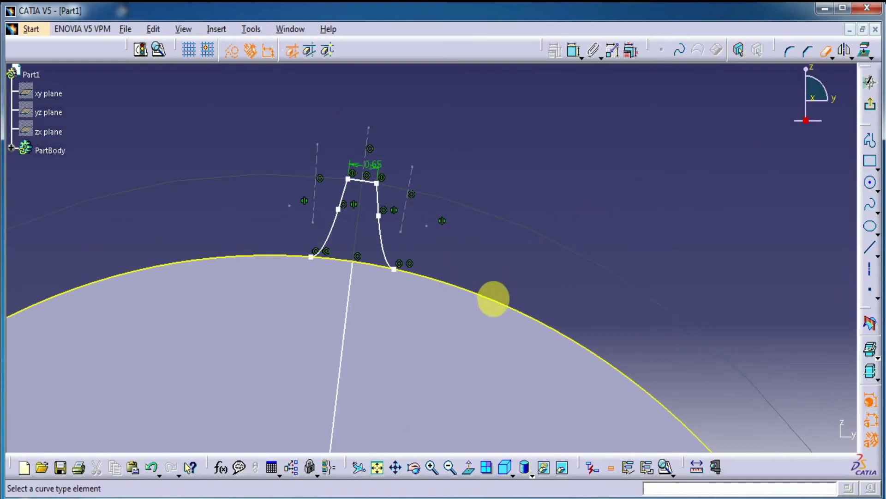
click(493, 298)
mouse_move(519, 246)
middle_down()
mouse_move(511, 127)
mouse_move(539, 206)
mouse_move(457, 314)
middle_up()
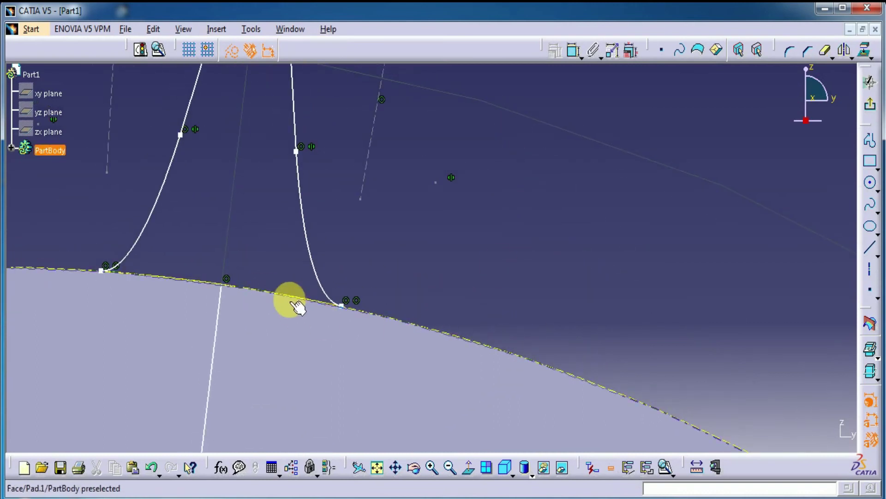
click(231, 51)
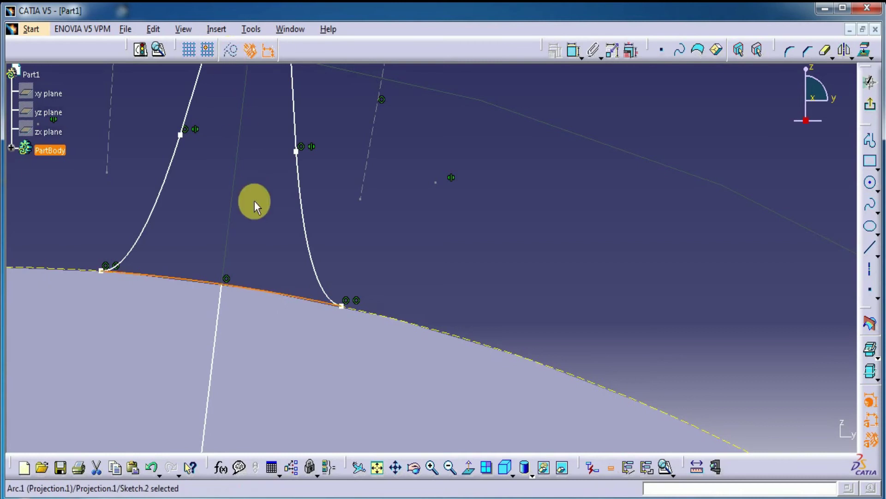
click(253, 202)
Step: Run Sketch Analysis on the tooth profile and erase the isolated line inside the disc
mouse_move(475, 268)
middle_down()
mouse_move(484, 402)
mouse_move(599, 282)
mouse_move(735, 208)
middle_up()
click(159, 49)
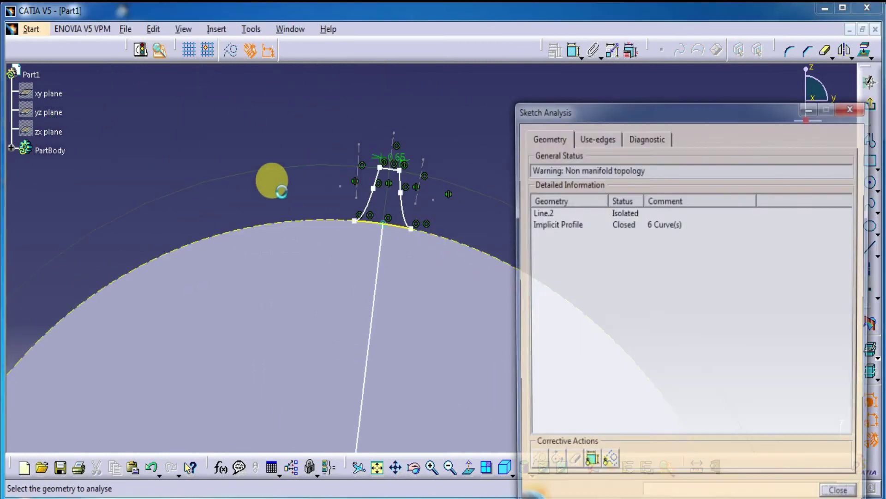
click(623, 224)
click(621, 211)
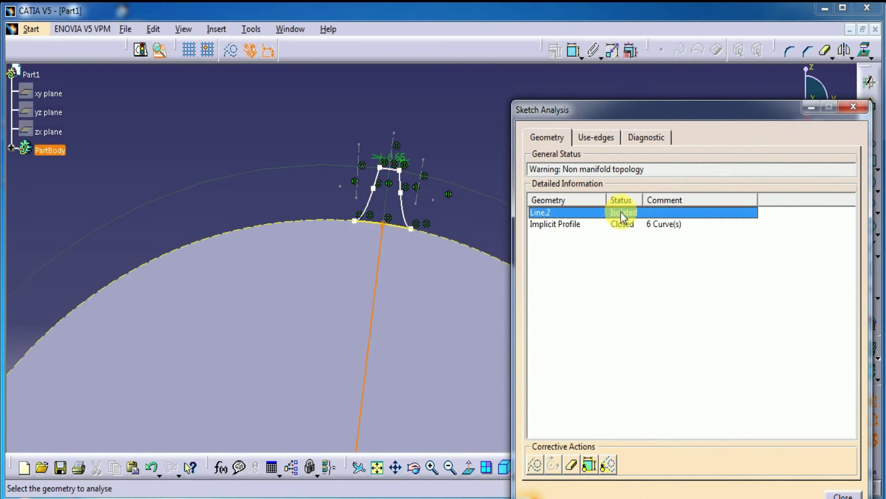
click(573, 465)
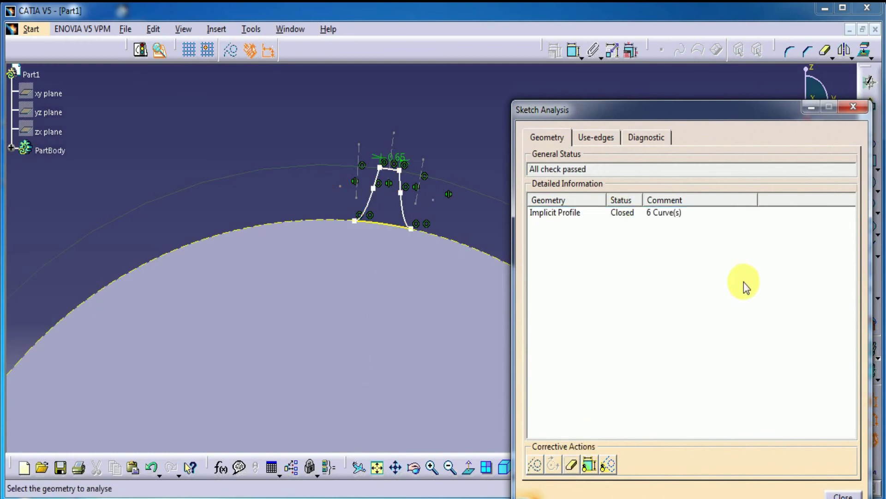
click(836, 494)
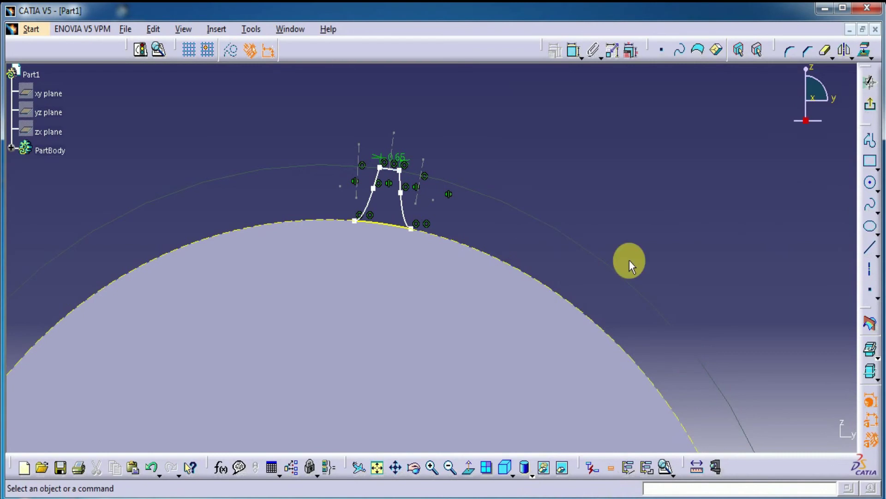
Step: Exit the sketch and pad the tooth profile 2.5 mm with mirrored extent
click(870, 104)
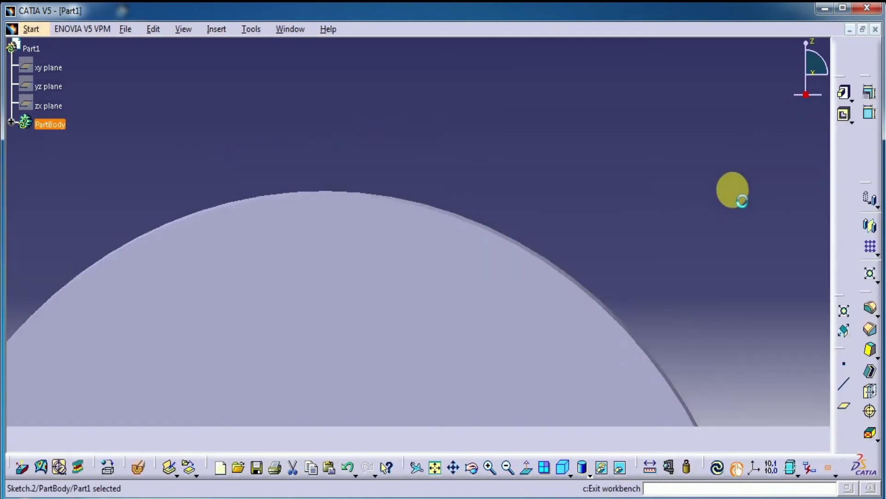
click(845, 93)
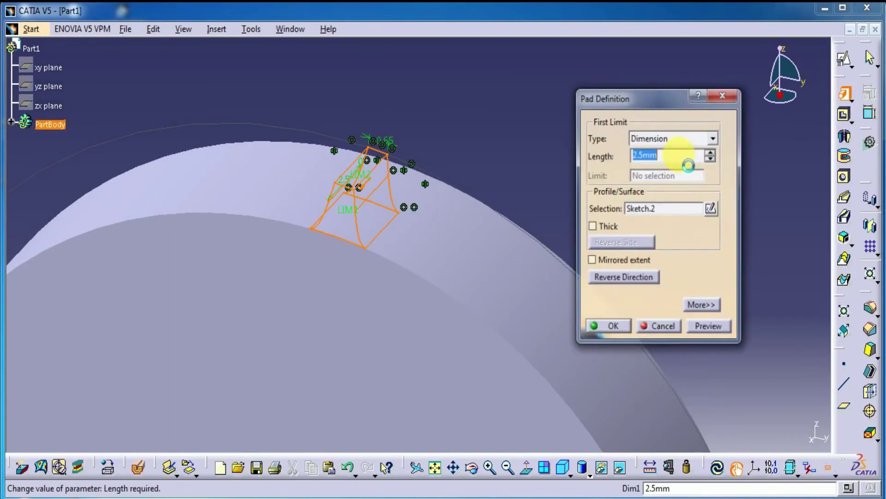
click(634, 259)
click(709, 327)
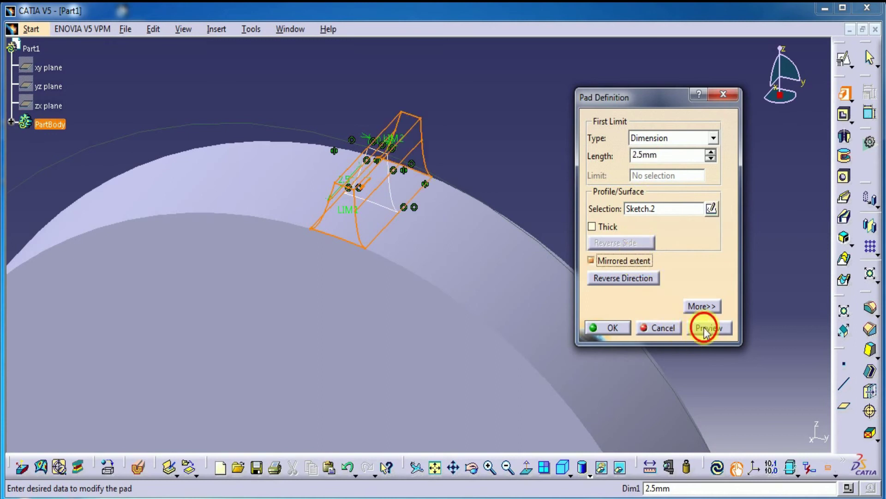
click(613, 327)
Step: Create a circular pattern of the tooth pad as a complete crown of 48 instances about the absolute axis system's X axis
middle_drag(564, 185, 572, 283)
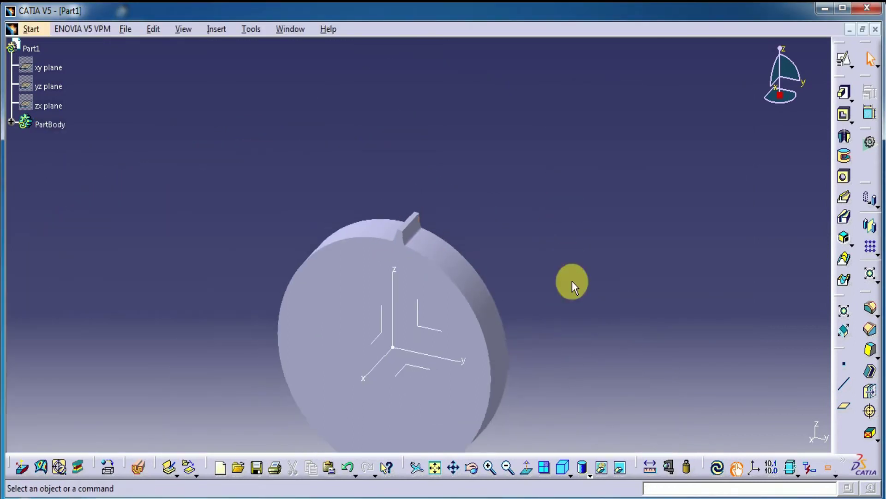
click(11, 122)
click(58, 199)
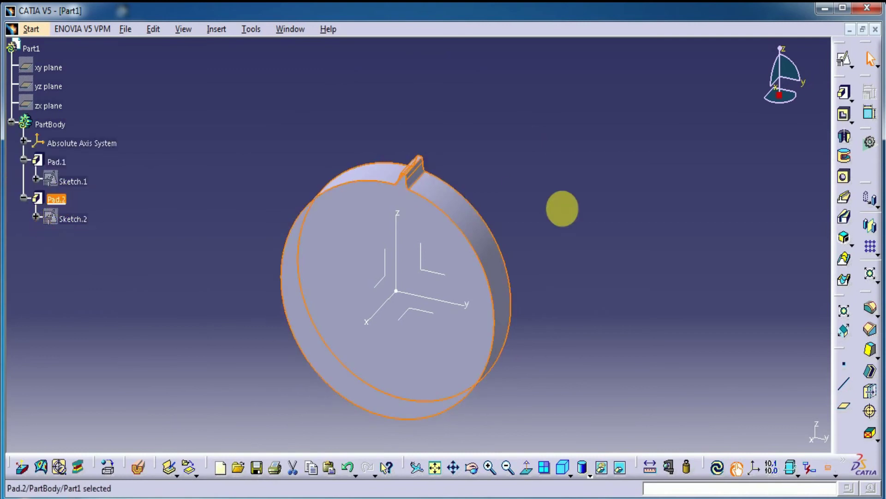
click(877, 254)
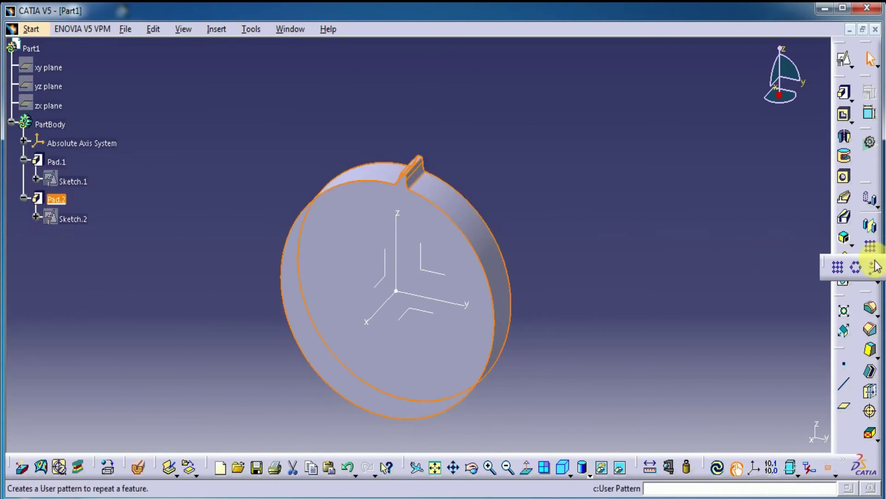
click(859, 267)
click(692, 205)
click(682, 251)
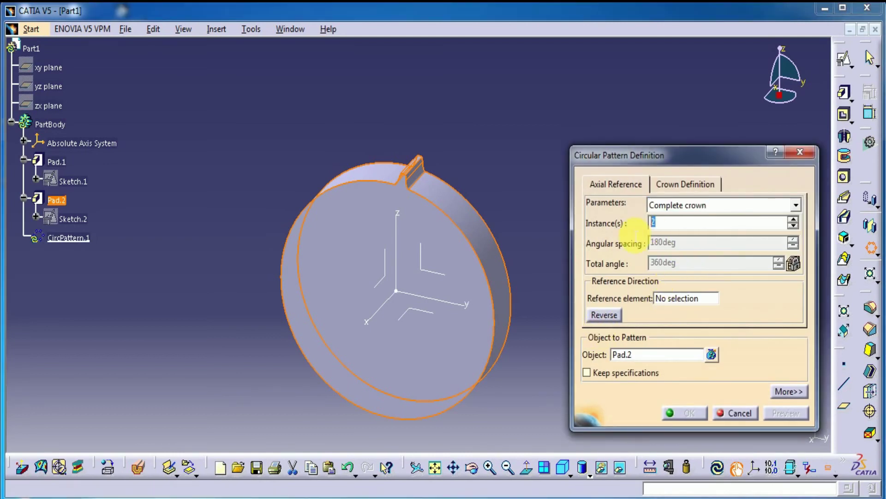
click(672, 311)
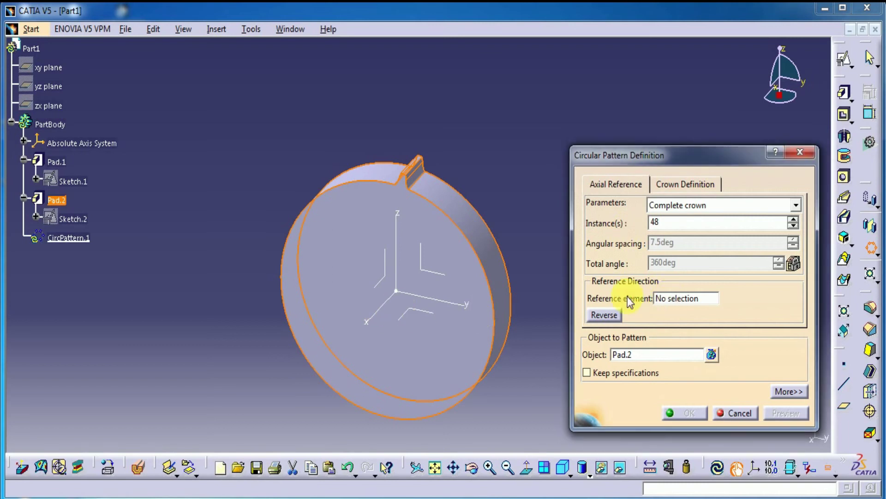
click(378, 318)
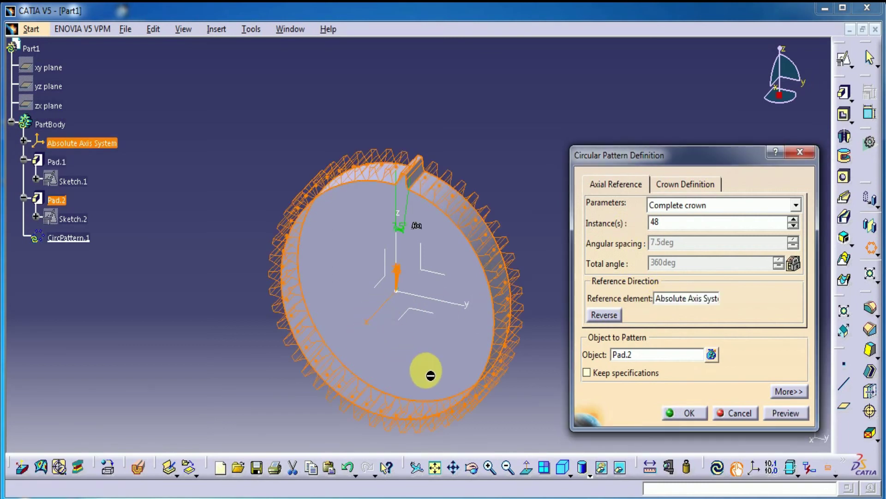
click(770, 415)
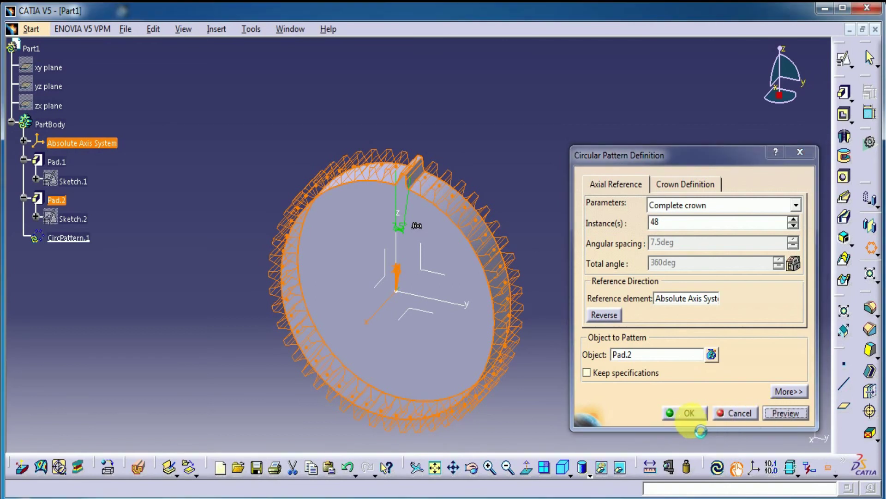
click(686, 412)
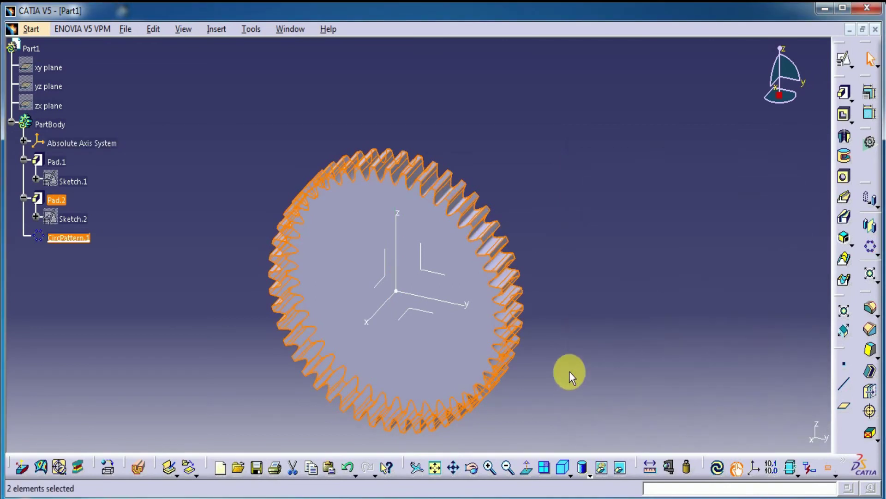
Step: Sketch a circle about 14.8 mm in diameter, centred on the origin, on the toothed gear's flat face on the negative X side
mouse_move(564, 365)
middle_down()
mouse_move(598, 291)
mouse_move(369, 433)
mouse_move(386, 372)
mouse_move(415, 325)
mouse_move(382, 368)
mouse_move(221, 390)
mouse_move(116, 338)
mouse_move(511, 270)
middle_up()
click(510, 269)
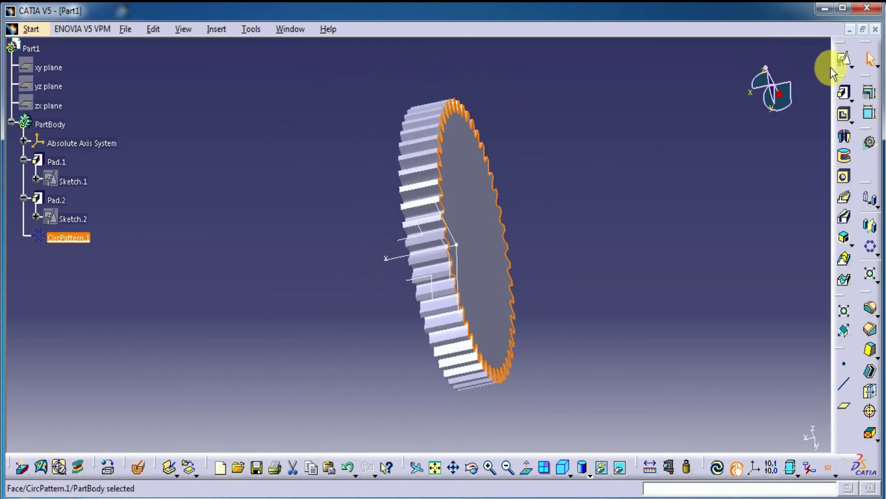
click(843, 59)
click(720, 287)
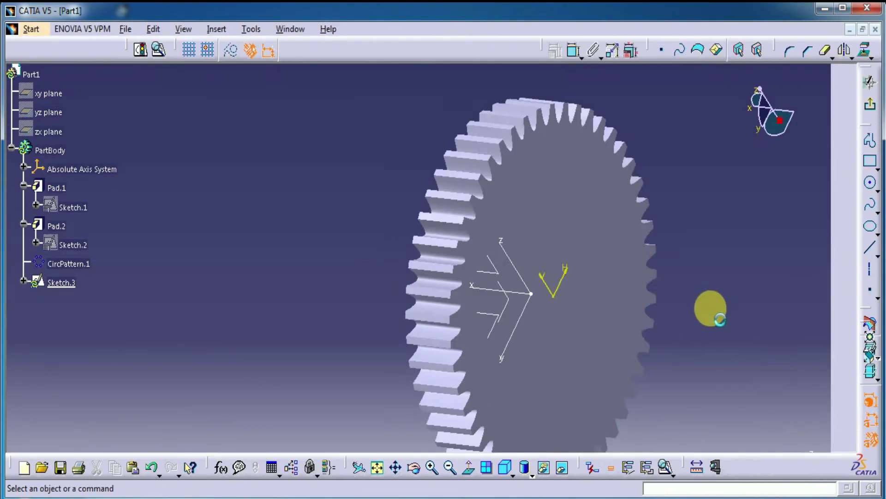
click(871, 185)
click(342, 223)
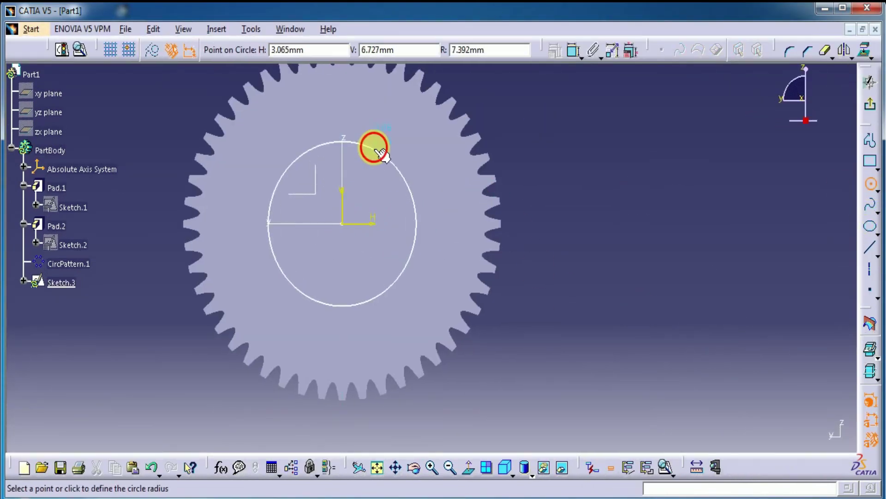
click(374, 147)
Step: Dimension the circle and set its diameter to 28.5 mm
click(573, 49)
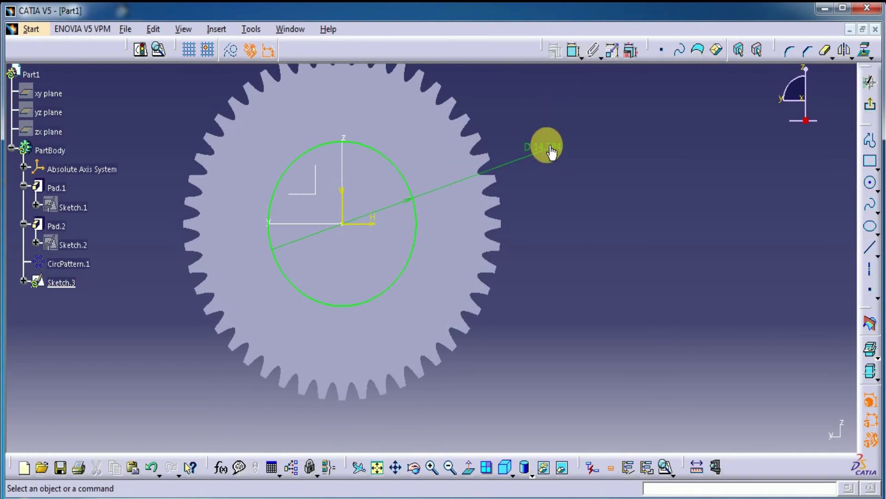
double_click(550, 150)
text(28.5)
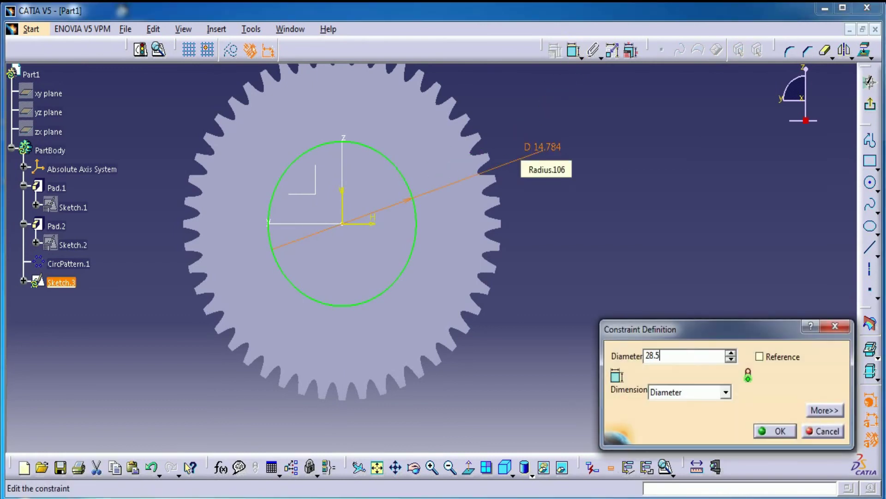
key(Return)
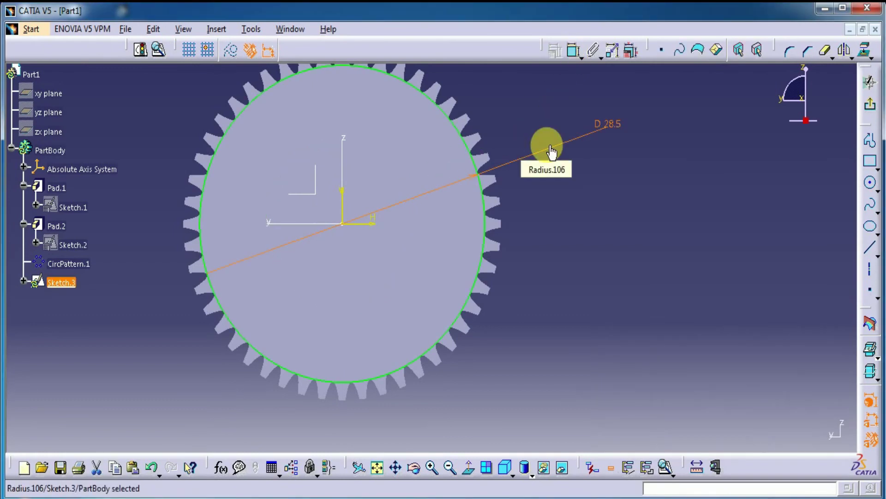
Step: Exit the sketch and pad the 28.5 mm circle 6.5 mm outward from the gear face as a plain hub
click(854, 122)
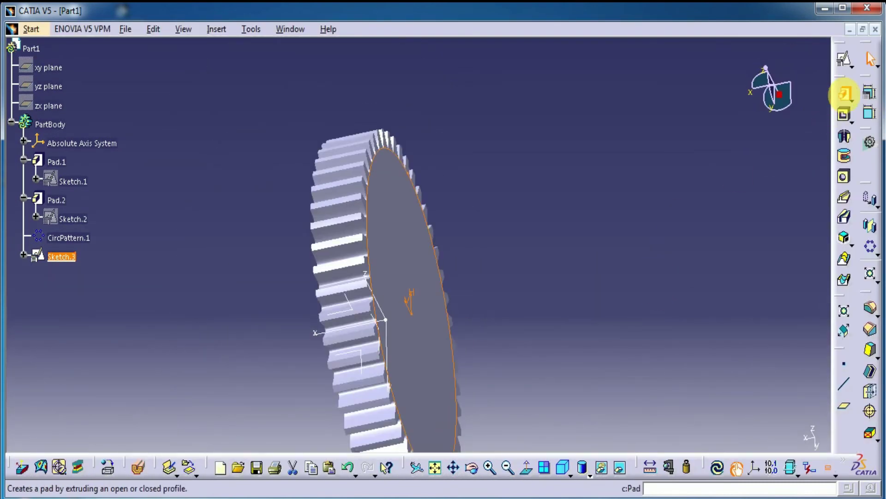
click(845, 93)
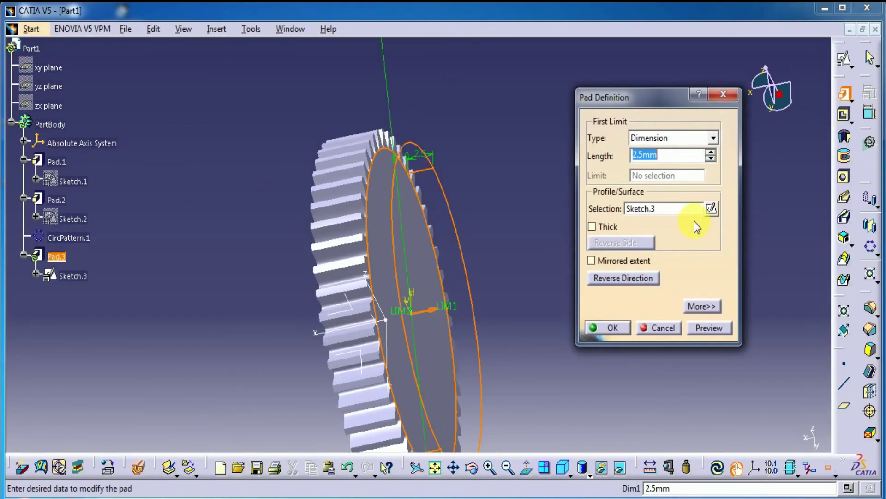
click(709, 328)
click(608, 328)
Step: Sketch a circle about 5.5 mm in diameter, centred on the origin, on the toothed face opposite the hub
middle_drag(460, 271, 420, 247)
click(420, 248)
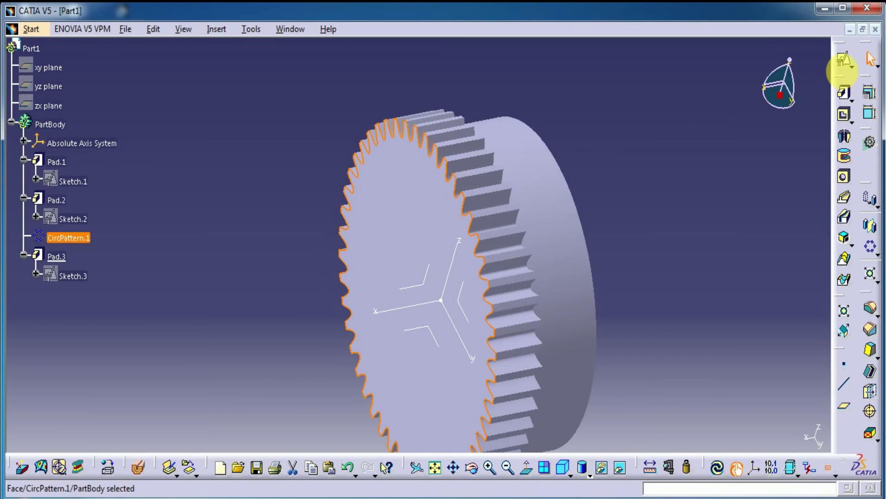
click(843, 64)
click(765, 287)
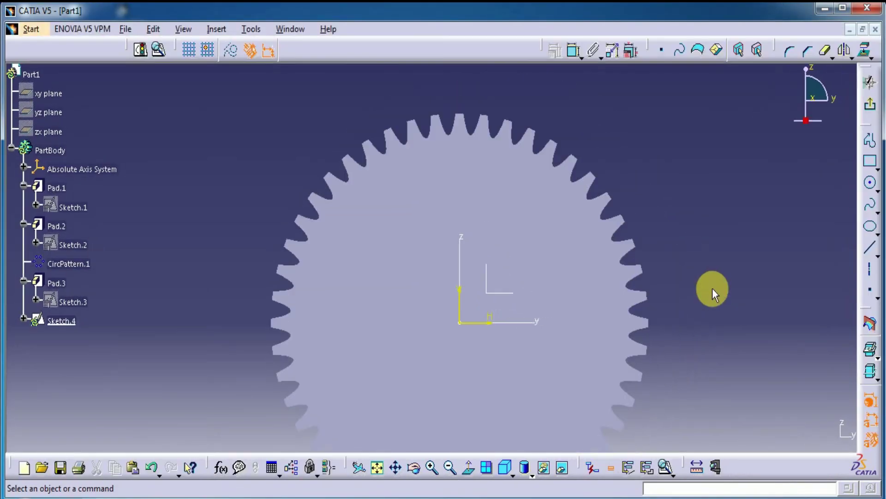
click(870, 182)
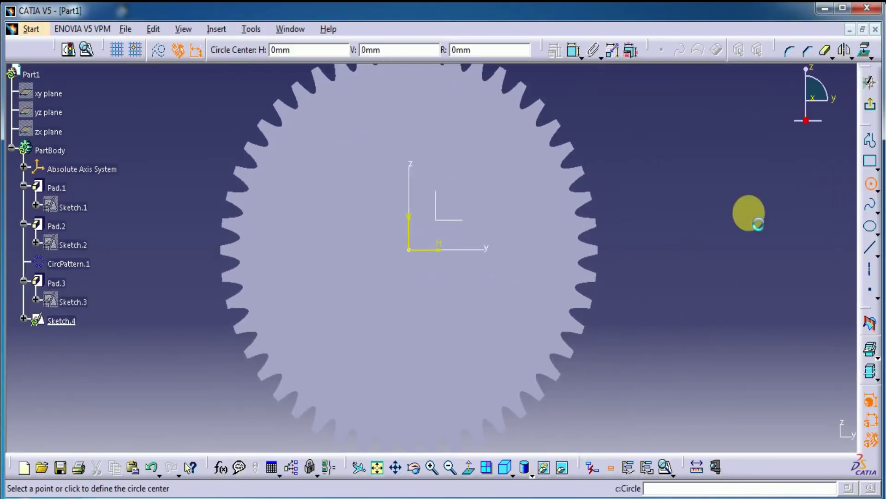
click(409, 249)
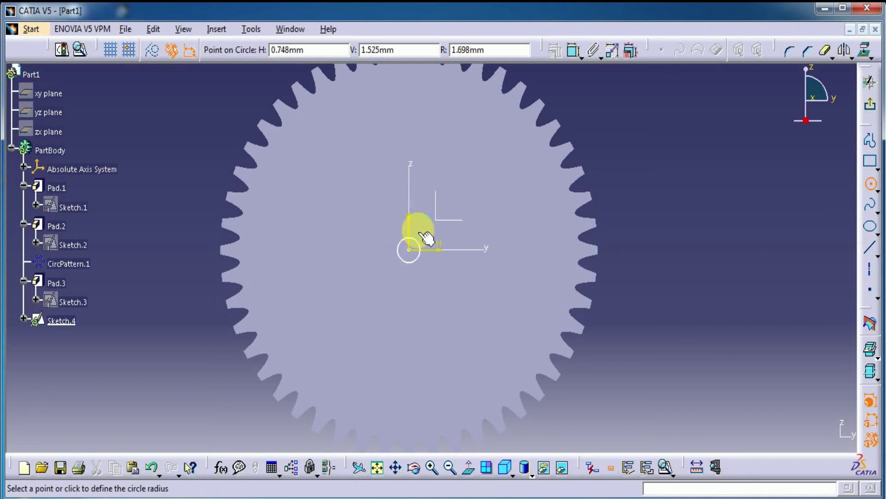
click(417, 217)
Step: Dimension the central circle on the toothed face and set its diameter to 7 mm
click(574, 50)
click(441, 229)
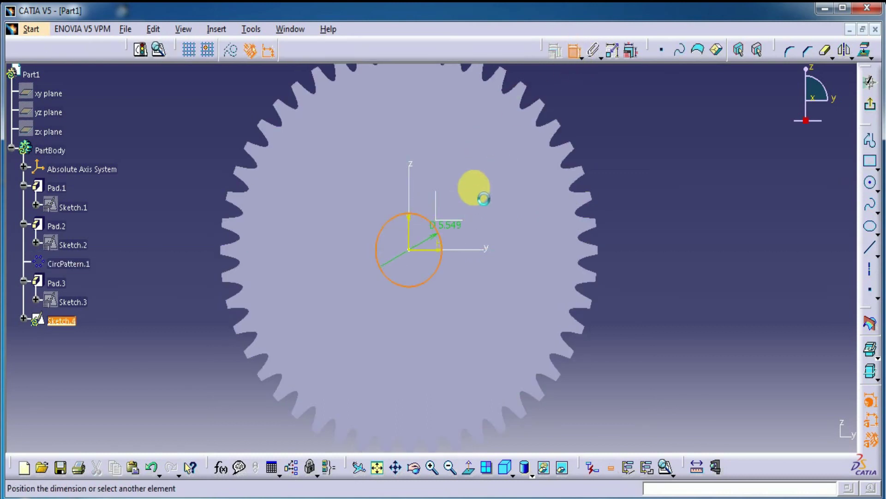
double_click(482, 187)
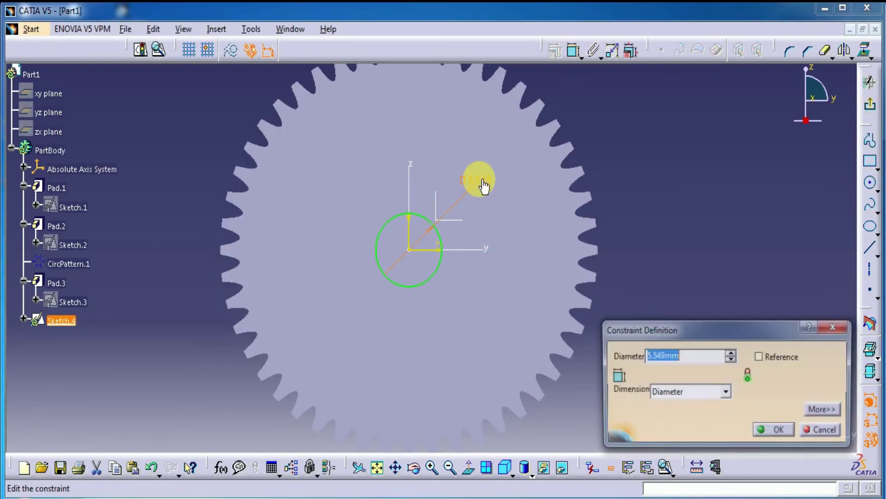
key(Return)
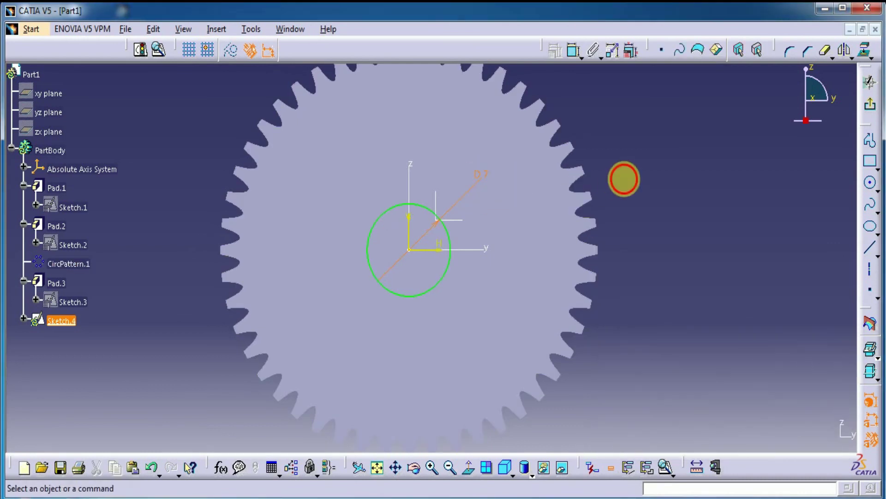
Step: Sketch a second circle about 6.4 mm in diameter, centred about 8.6 mm below the origin
click(871, 183)
click(406, 363)
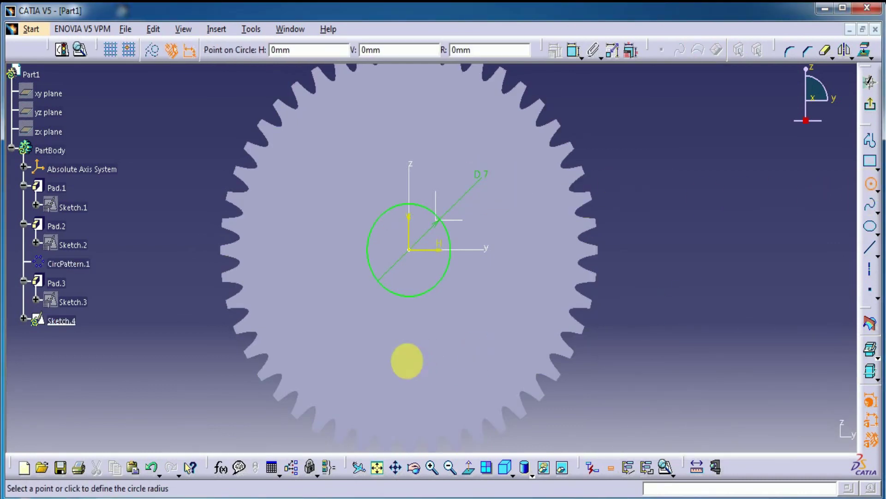
click(428, 330)
click(691, 245)
Step: Constrain the second circle's centre to lie 6 mm below the horizontal axis
click(573, 50)
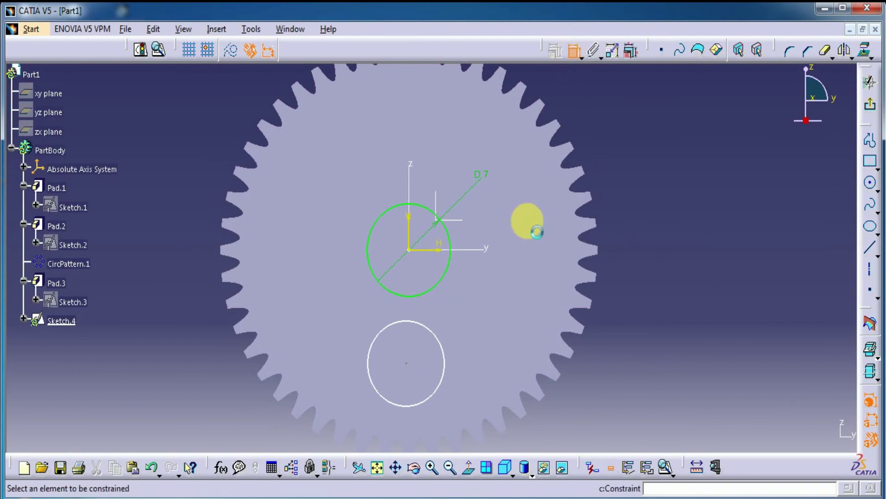
click(406, 362)
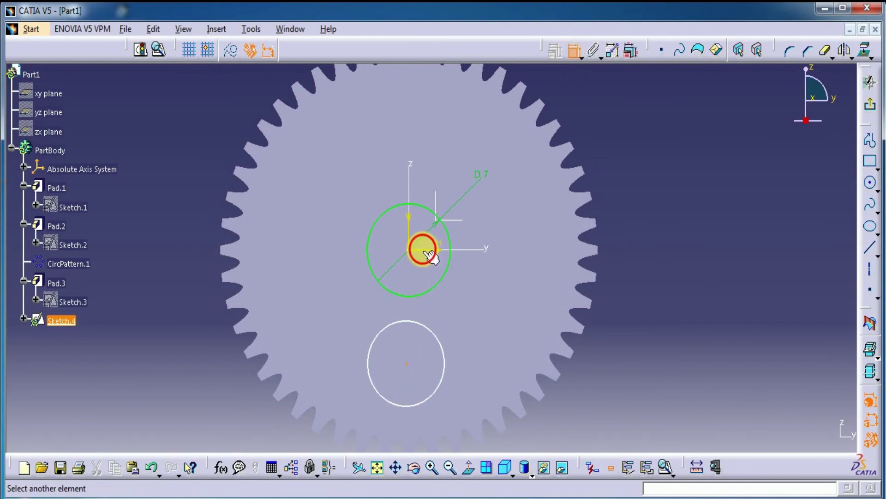
click(424, 250)
double_click(666, 284)
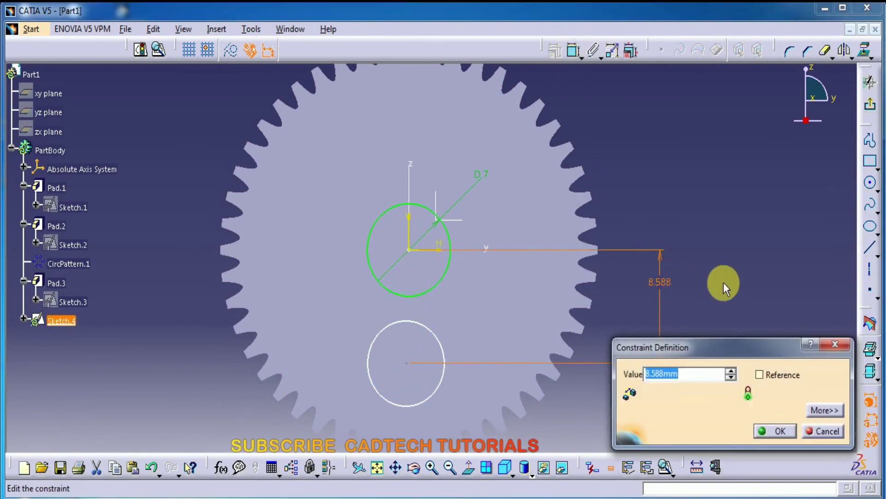
text(6)
key(Return)
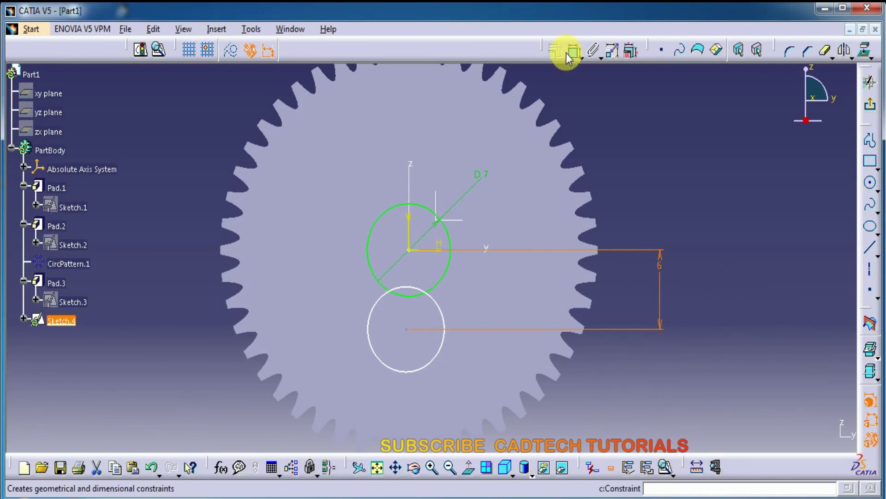
Step: Dimension the lower circle and set its diameter to 12 mm
click(574, 50)
click(452, 322)
click(639, 186)
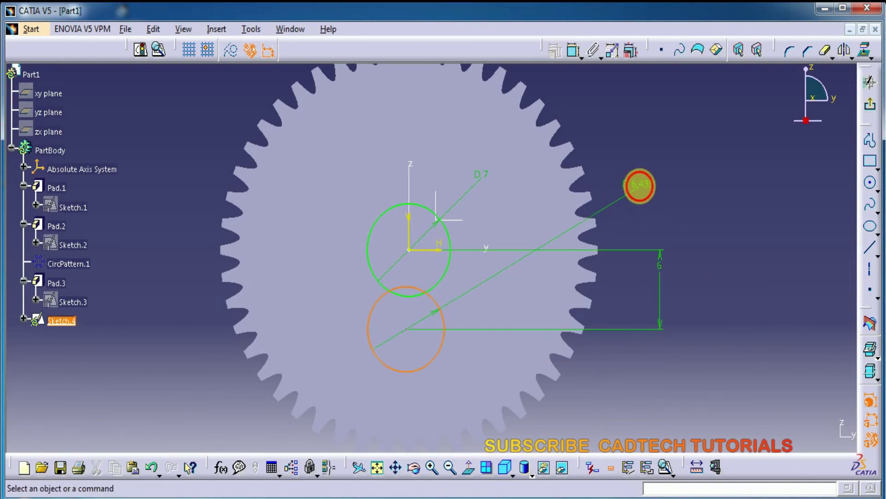
double_click(639, 186)
text(12)
key(Return)
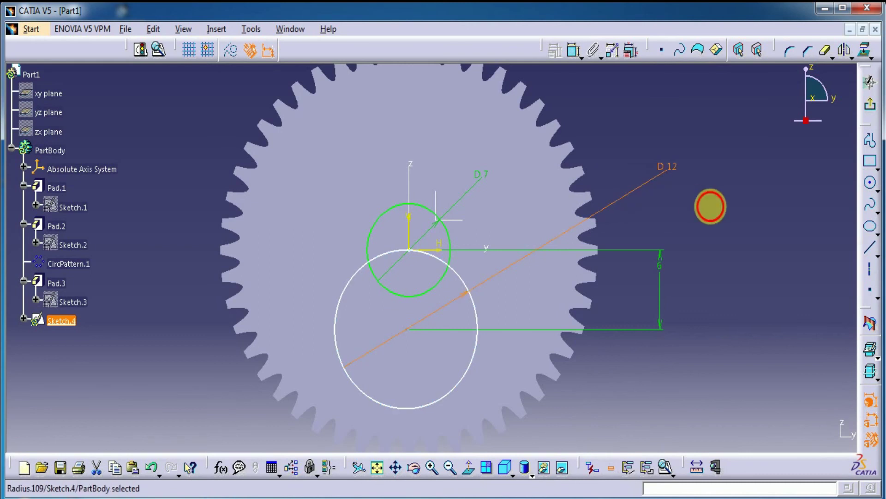
Step: Shift the 12 mm circle sideways and constrain its centre coincident with the sketch's vertical axis
drag(409, 332, 438, 352)
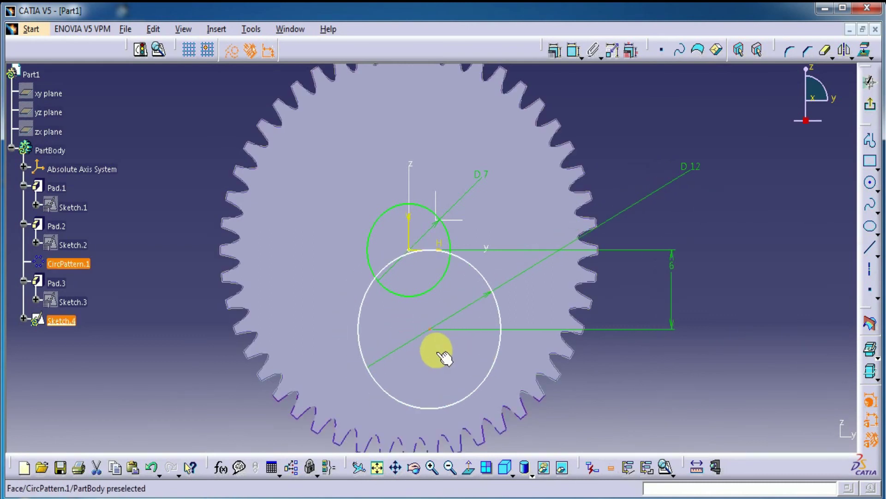
click(573, 52)
click(407, 222)
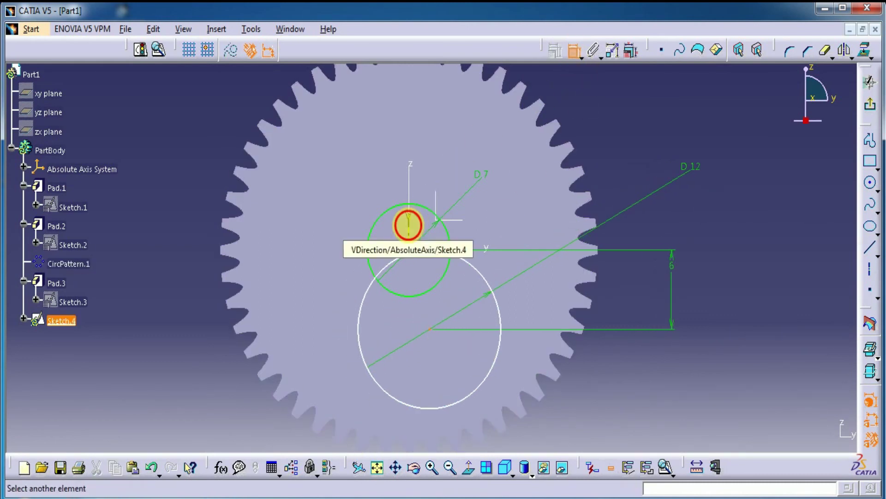
click(441, 251)
right_click(617, 113)
click(643, 187)
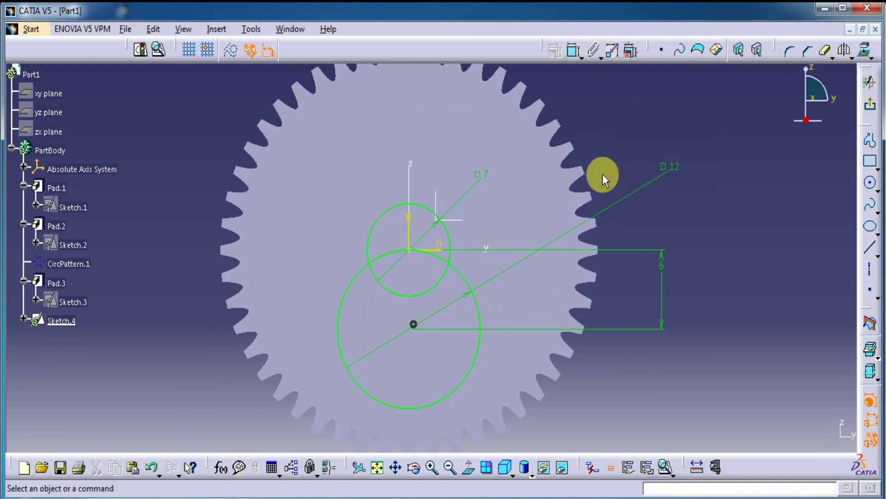
Step: Quick Trim the overlapping arcs of the 7 mm and 12 mm circles to leave one keyhole-shaped outline
click(825, 57)
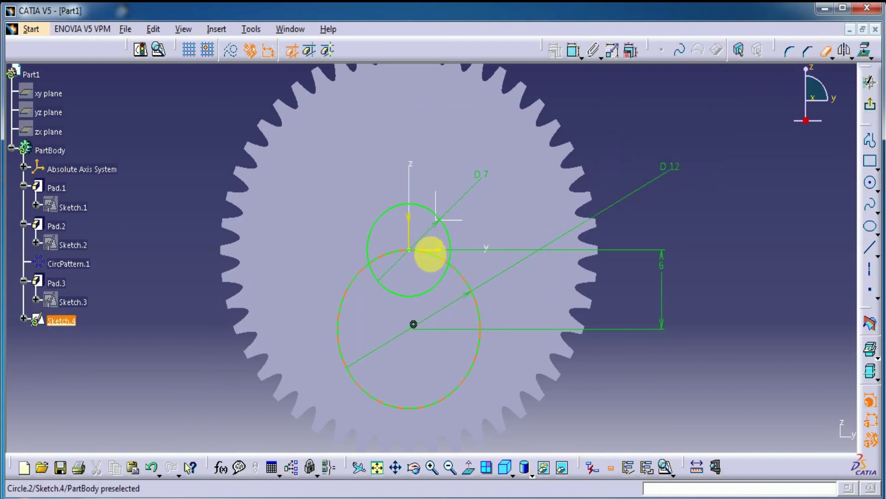
click(406, 298)
click(718, 133)
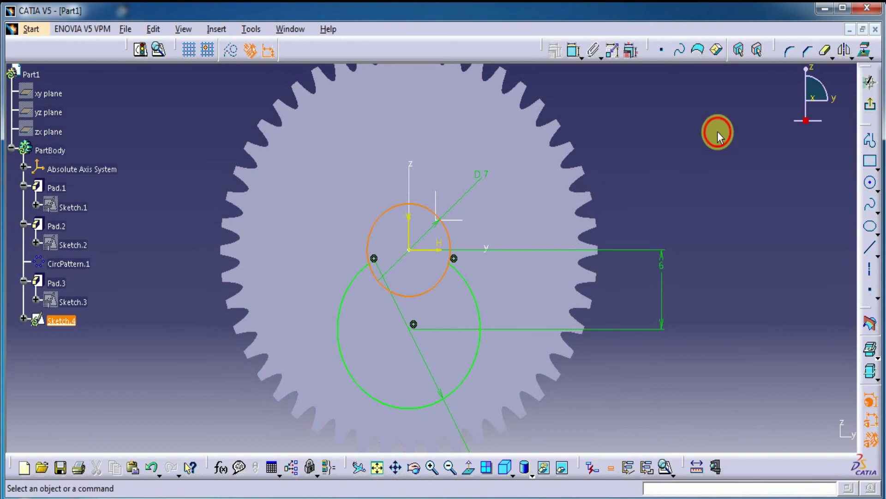
click(821, 57)
click(422, 293)
click(681, 175)
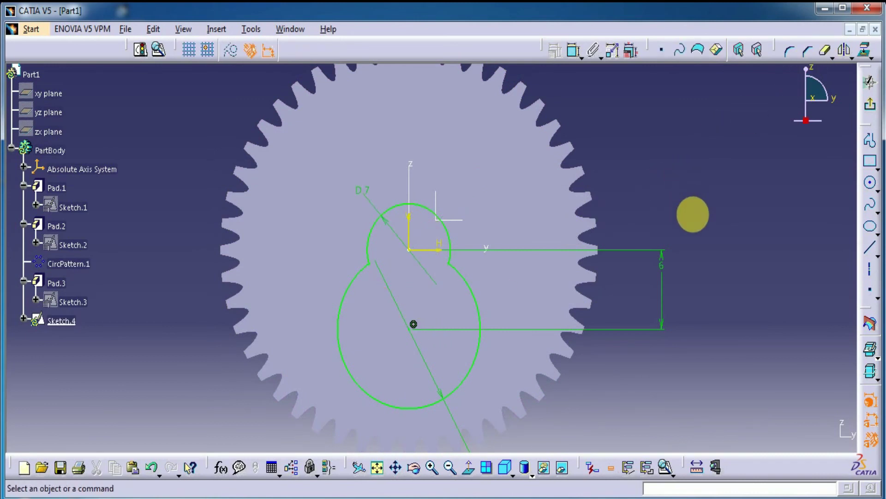
Step: Exit the sketch and cut the keyhole profile through the gear and hub with a 15 mm deep pocket
click(870, 104)
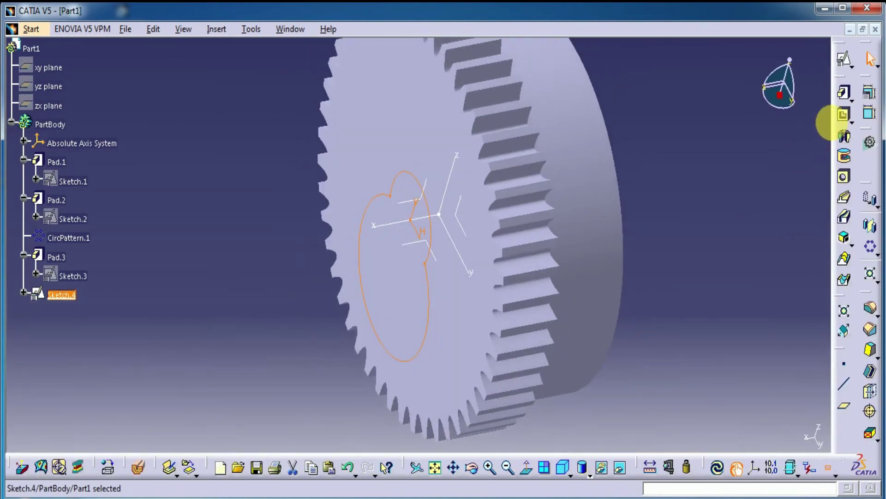
click(844, 115)
middle_drag(630, 369, 503, 370)
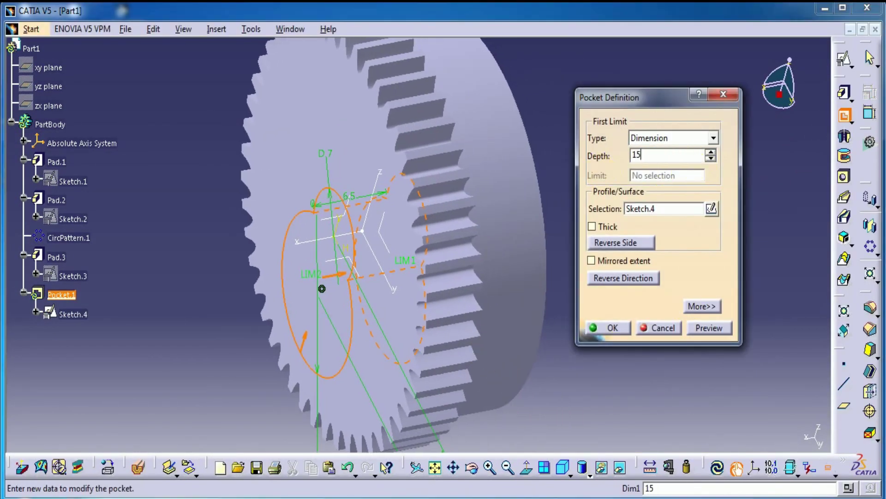
click(709, 328)
click(620, 328)
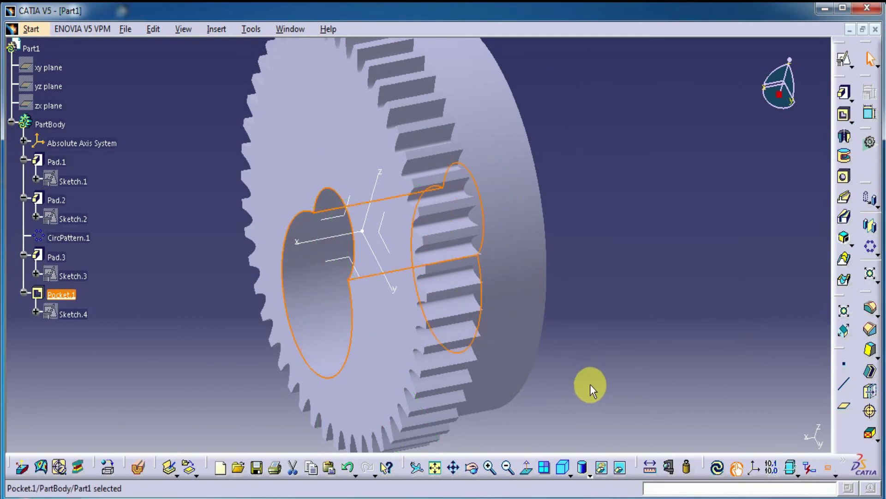
Step: Inspect the gear and its keyhole opening from different angles and restore the isometric view
click(559, 470)
middle_drag(633, 301, 627, 353)
middle_drag(331, 377, 548, 450)
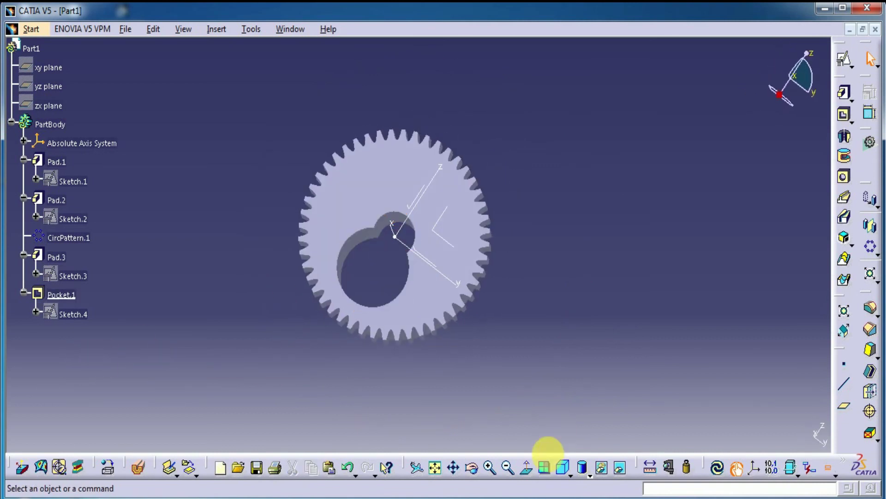
click(562, 467)
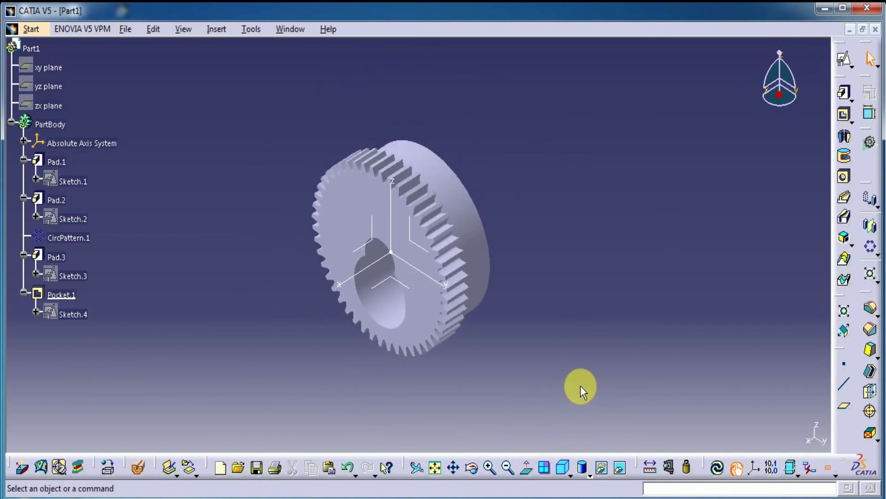